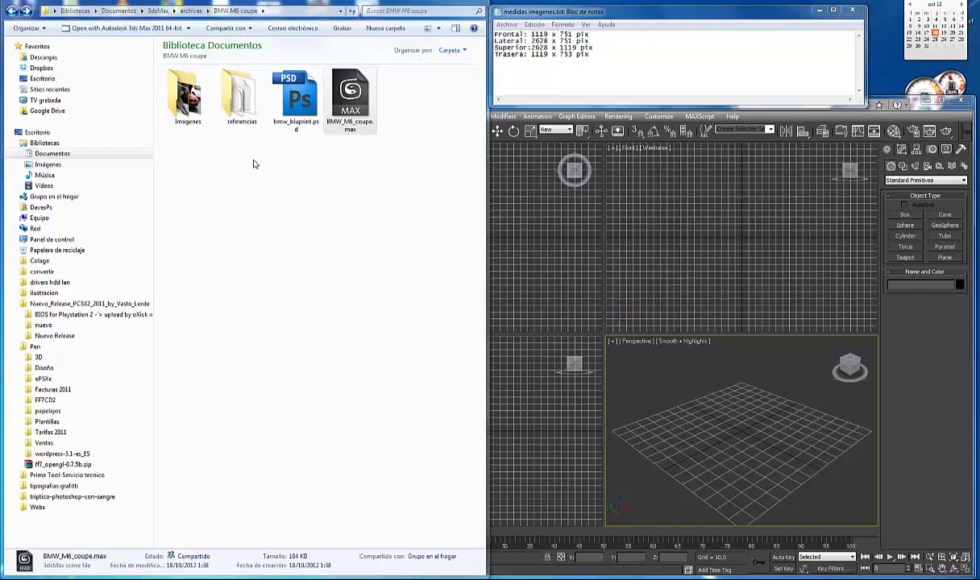
Step: Look through the referencias and Imagenes folders of the BMW M6 coupe project and return to the project folder
{"action": "double_click", "coordinate": [235, 104]}
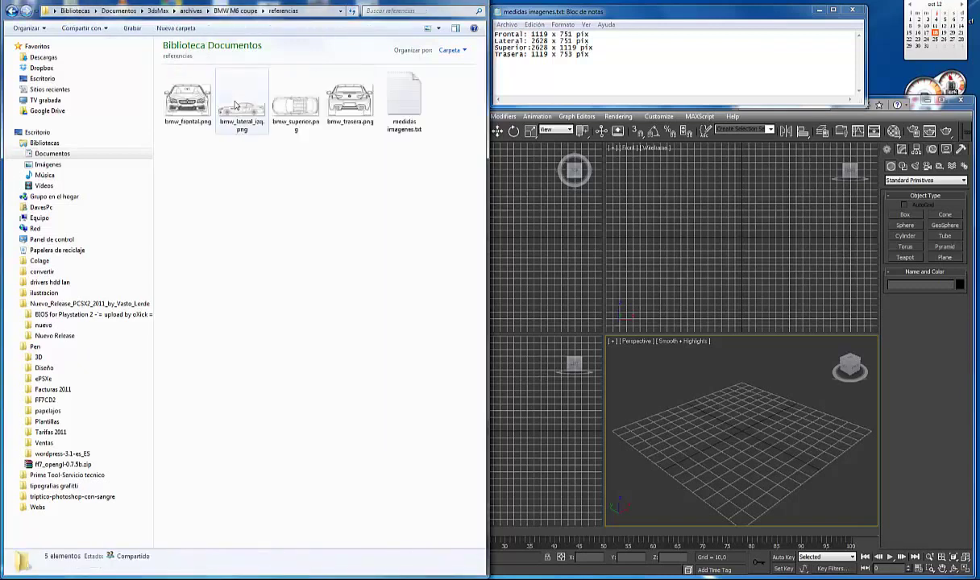
{"action": "left_click", "coordinate": [12, 11]}
{"action": "double_click", "coordinate": [187, 97]}
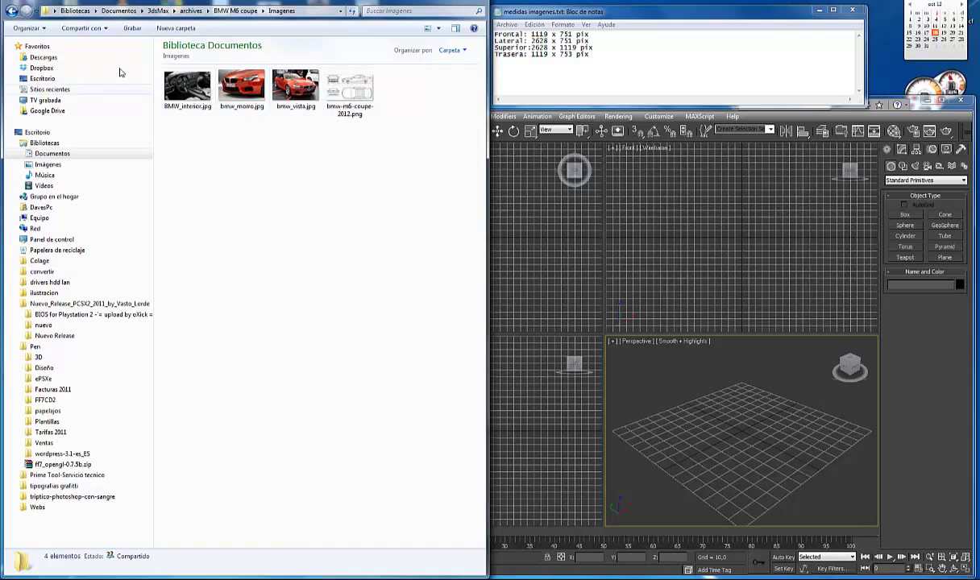
{"action": "left_click", "coordinate": [11, 10]}
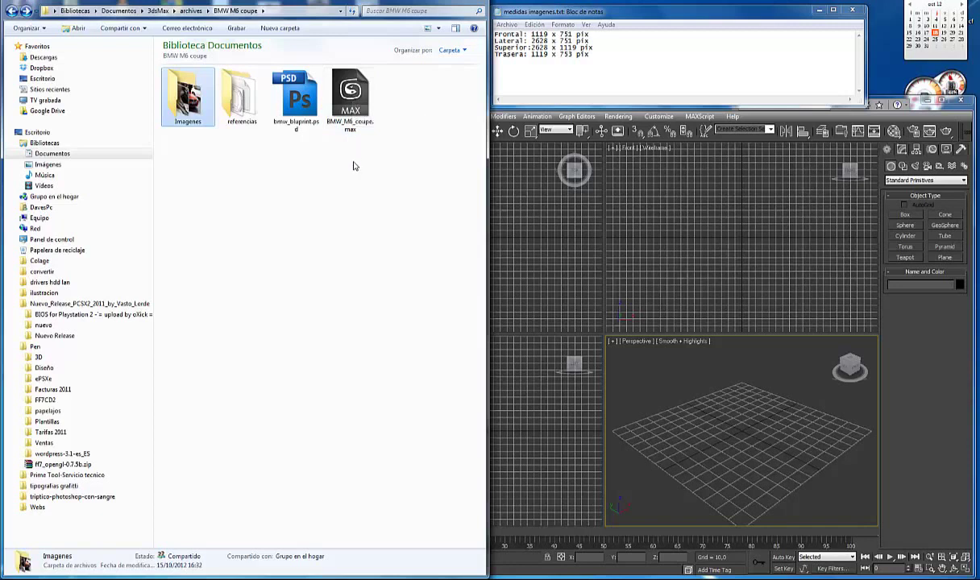
Step: Highlight the front view's width in the measurements note and check the image dimensions in the detailed properties of bmw_frontal.png
{"action": "left_click_drag", "start_coordinate": [684, 18], "coordinate": [698, 22]}
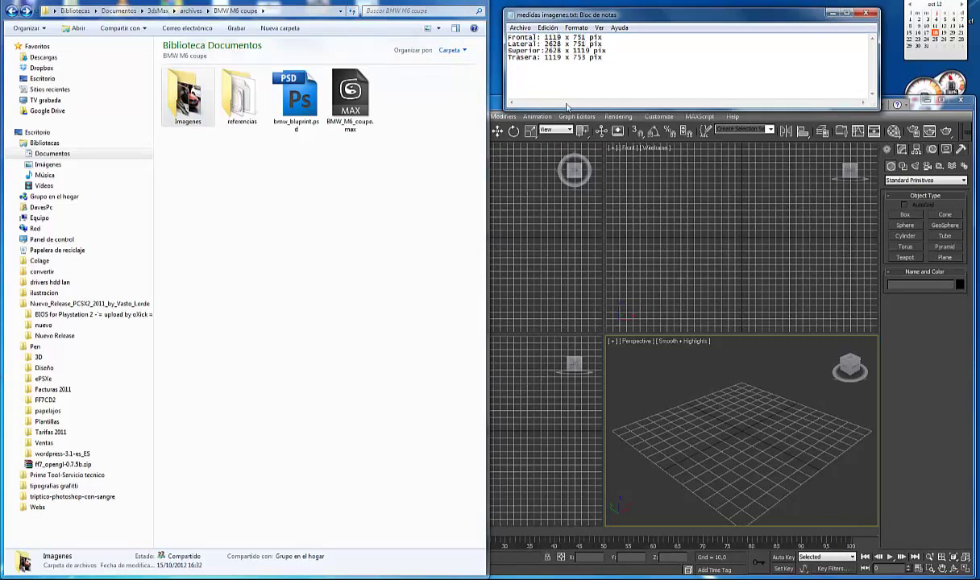
{"action": "double_click", "coordinate": [549, 37]}
{"action": "left_click", "coordinate": [244, 108]}
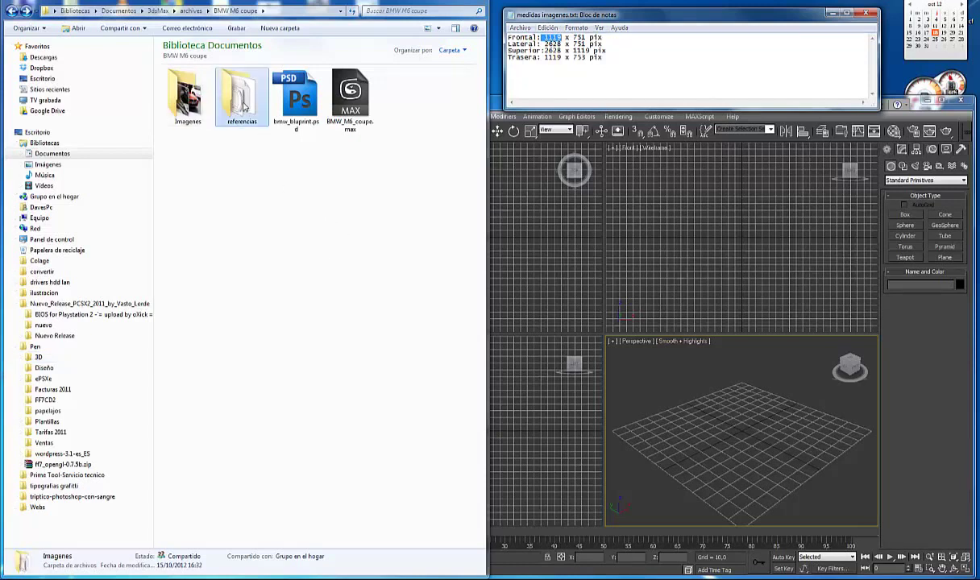
{"action": "double_click", "coordinate": [243, 107]}
{"action": "right_click", "coordinate": [194, 111]}
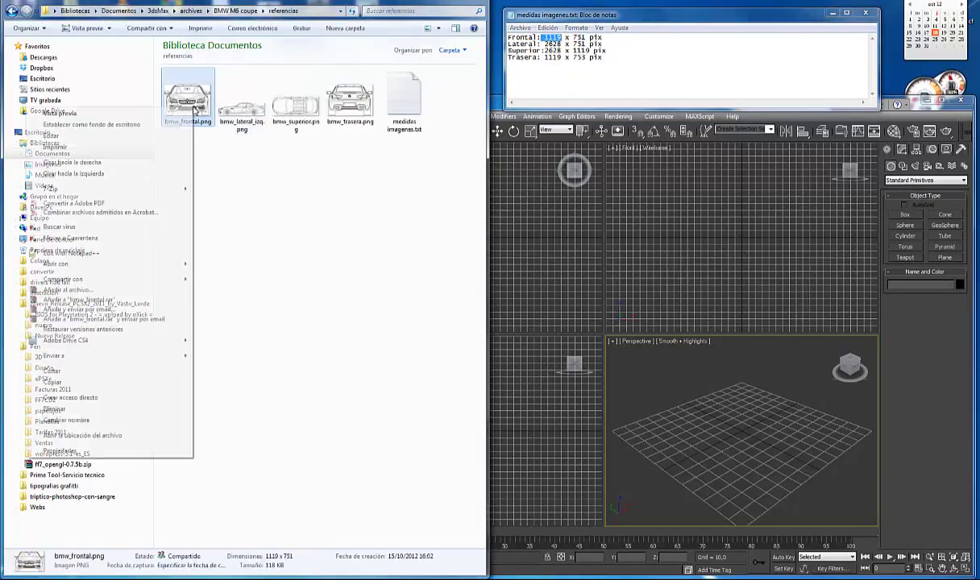
{"action": "left_click", "coordinate": [77, 450]}
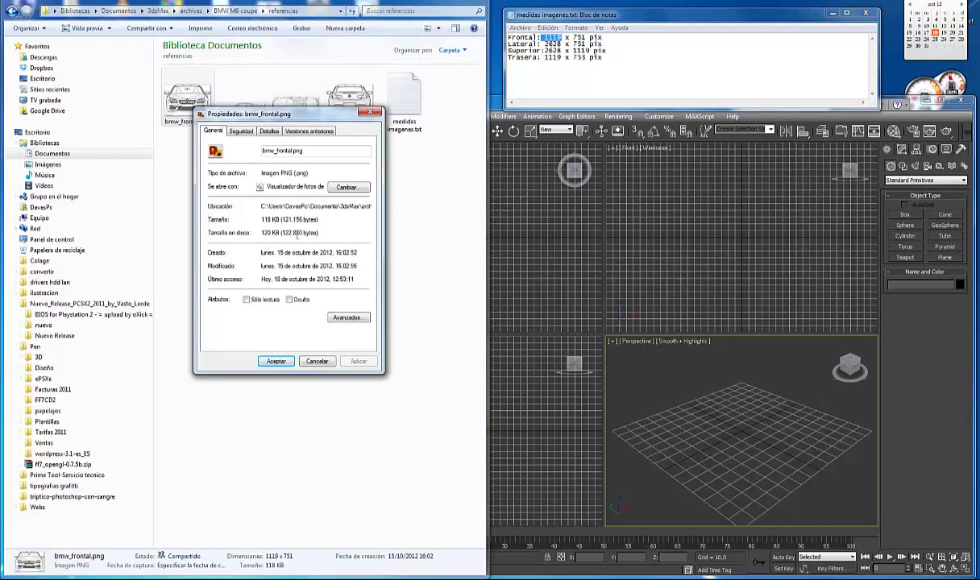
{"action": "left_click", "coordinate": [269, 132]}
{"action": "left_click", "coordinate": [274, 210]}
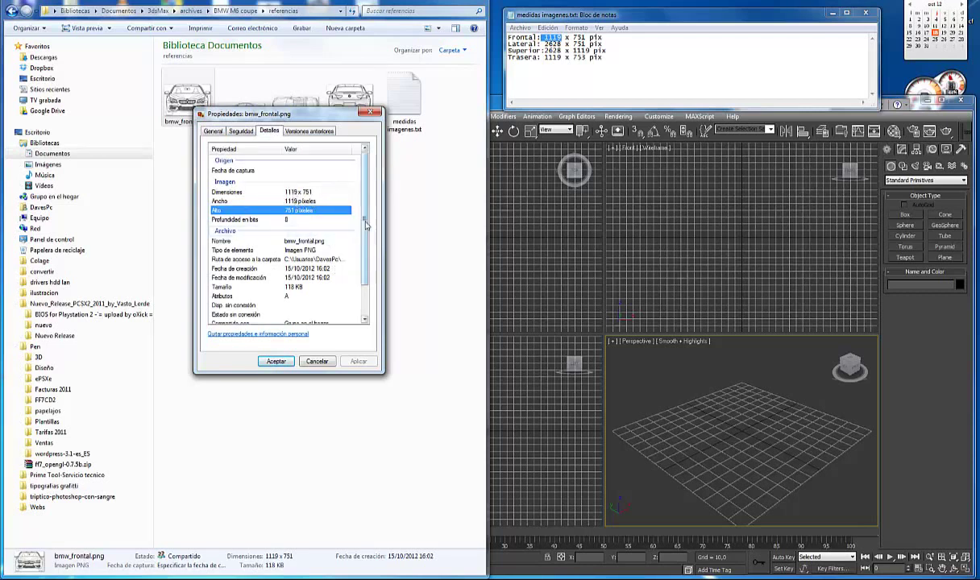
{"action": "scroll", "coordinate": [347, 226], "scroll_direction": "down", "scroll_amount": 1}
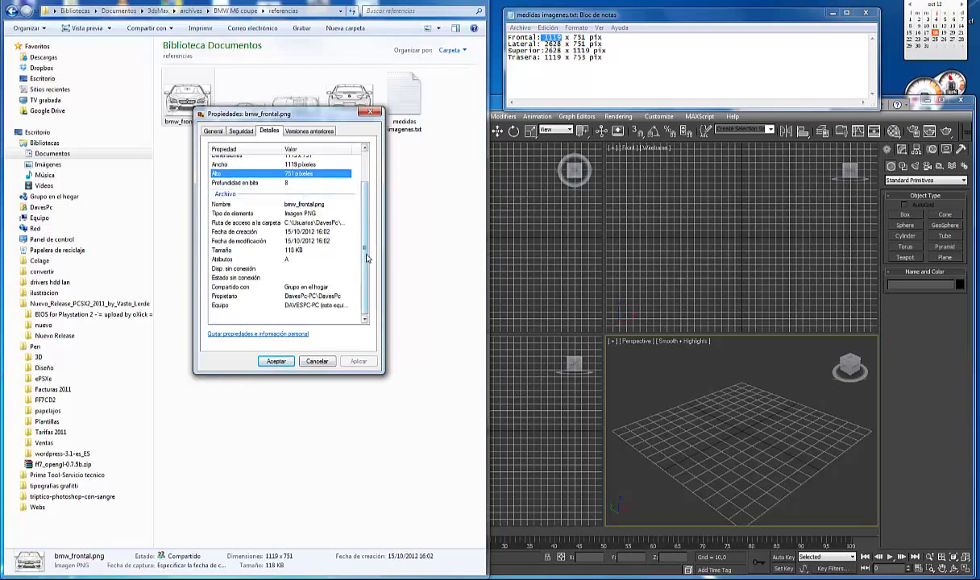
{"action": "scroll", "coordinate": [357, 246], "scroll_direction": "up", "scroll_amount": 1}
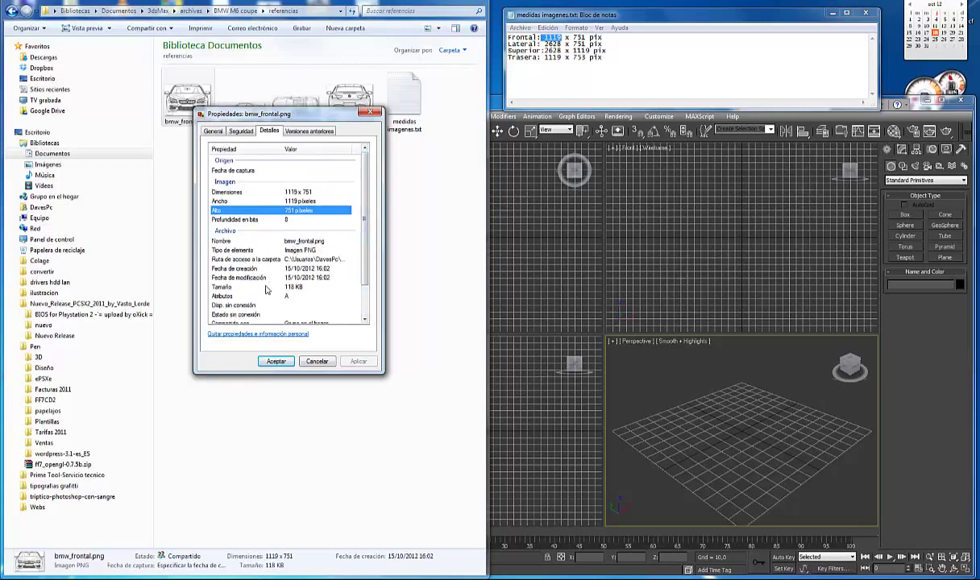
{"action": "scroll", "coordinate": [262, 294], "scroll_direction": "down", "scroll_amount": 1}
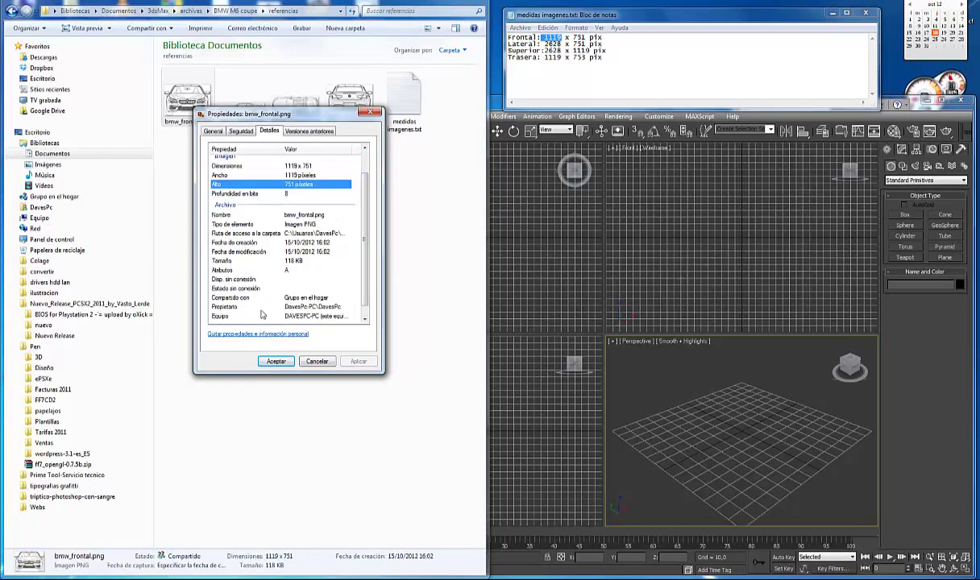
{"action": "left_click", "coordinate": [316, 361]}
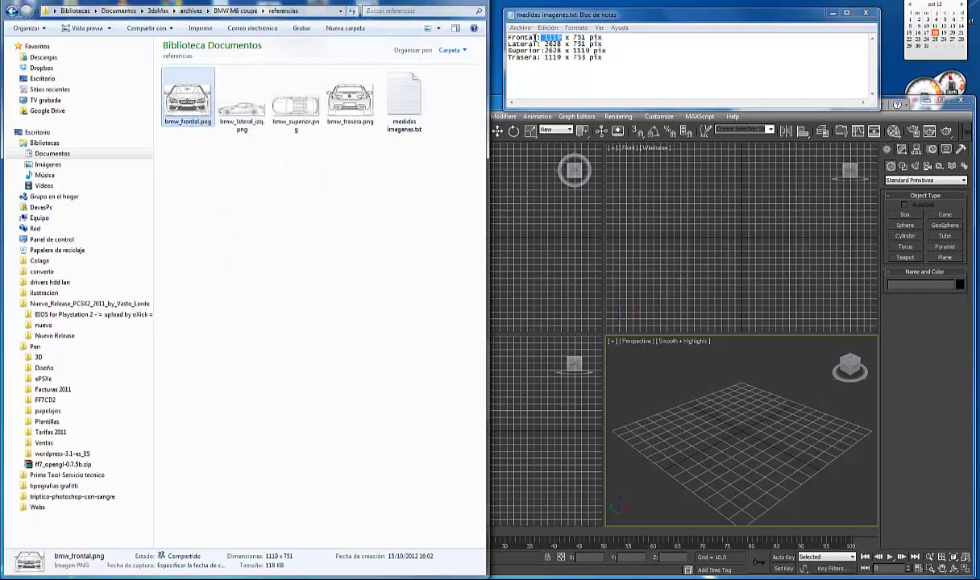
Step: Switch to 3ds Max, maximize its window and activate the Top, Front, Left and Perspective viewports in turn
{"action": "left_click", "coordinate": [919, 103]}
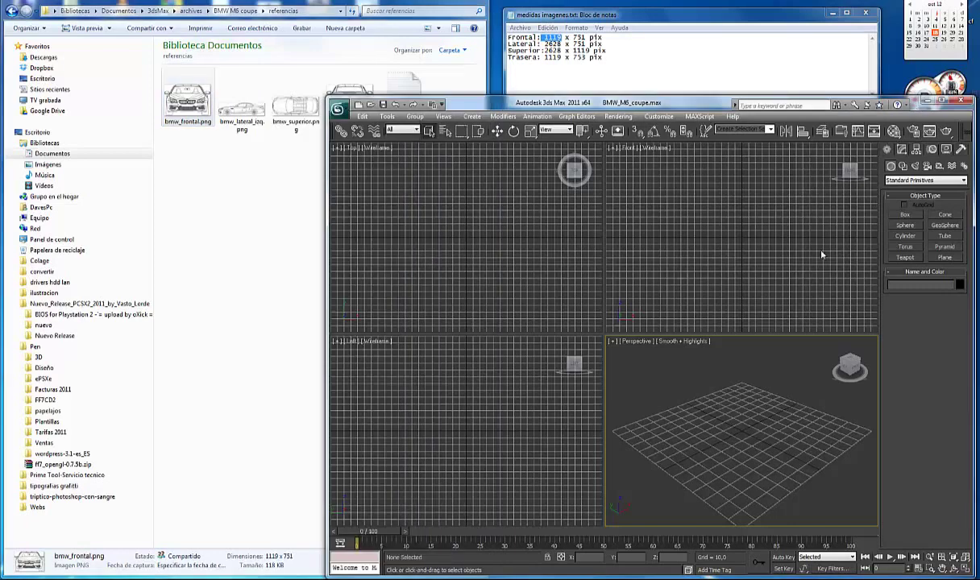
{"action": "left_click", "coordinate": [942, 103]}
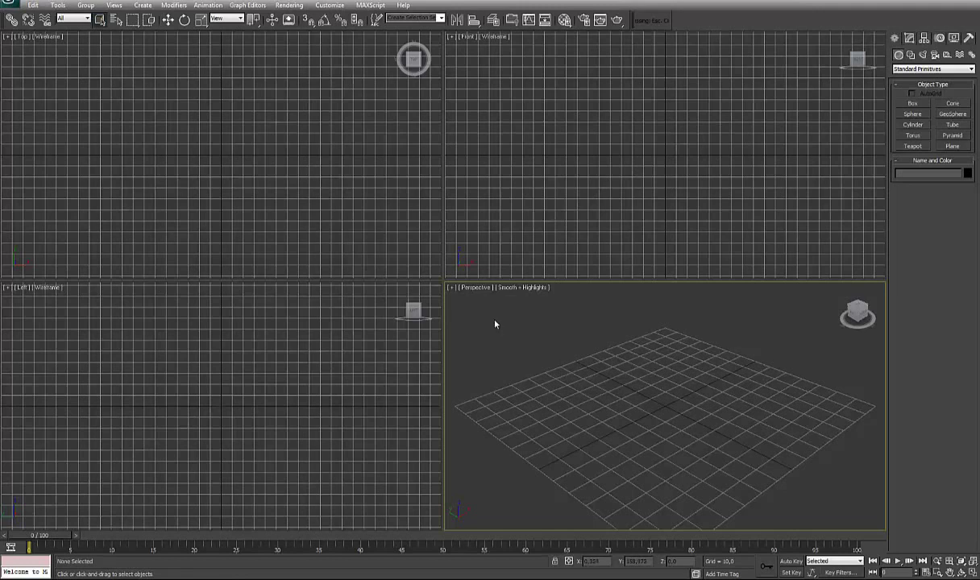
{"action": "left_click", "coordinate": [55, 90]}
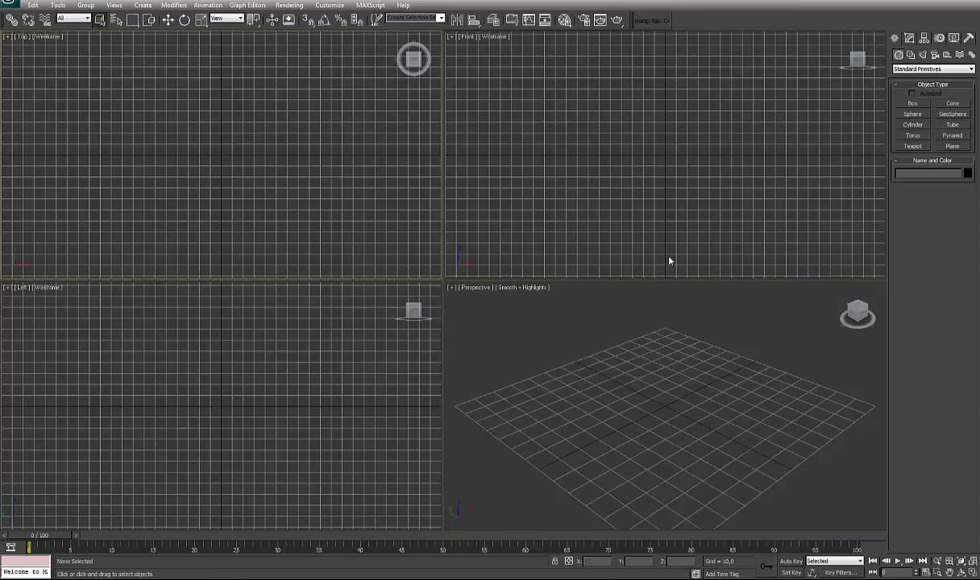
{"action": "left_click", "coordinate": [564, 165]}
{"action": "left_click", "coordinate": [284, 388]}
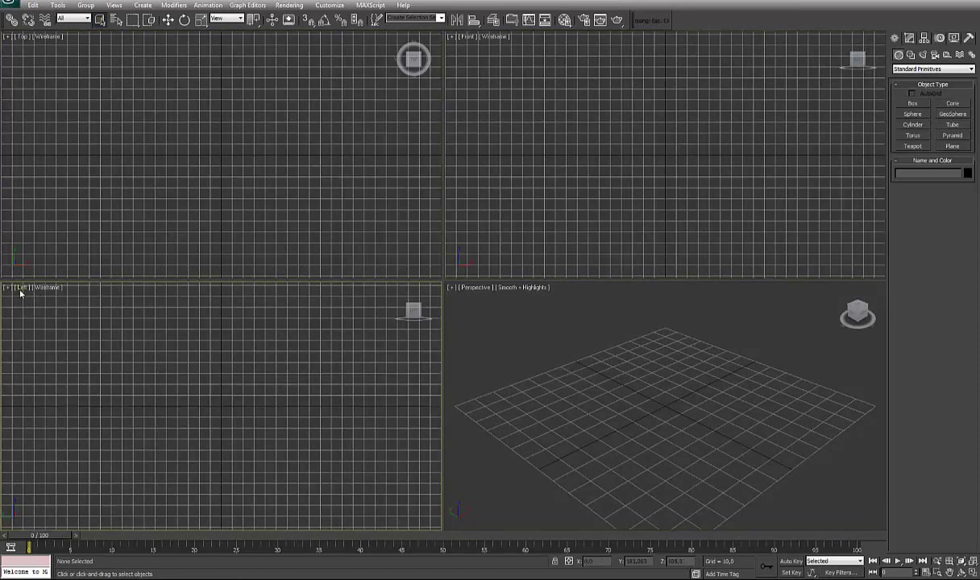
{"action": "left_click", "coordinate": [503, 352]}
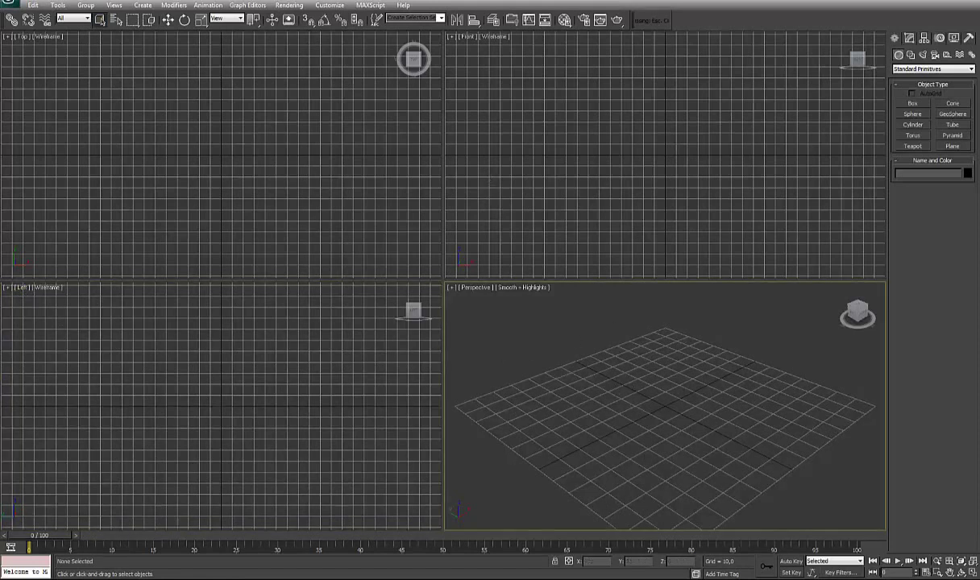
Step: Review the Metric, US Standard and Custom unit scales in Units Setup and apply Generic Units as the display scale
{"action": "left_click", "coordinate": [330, 6]}
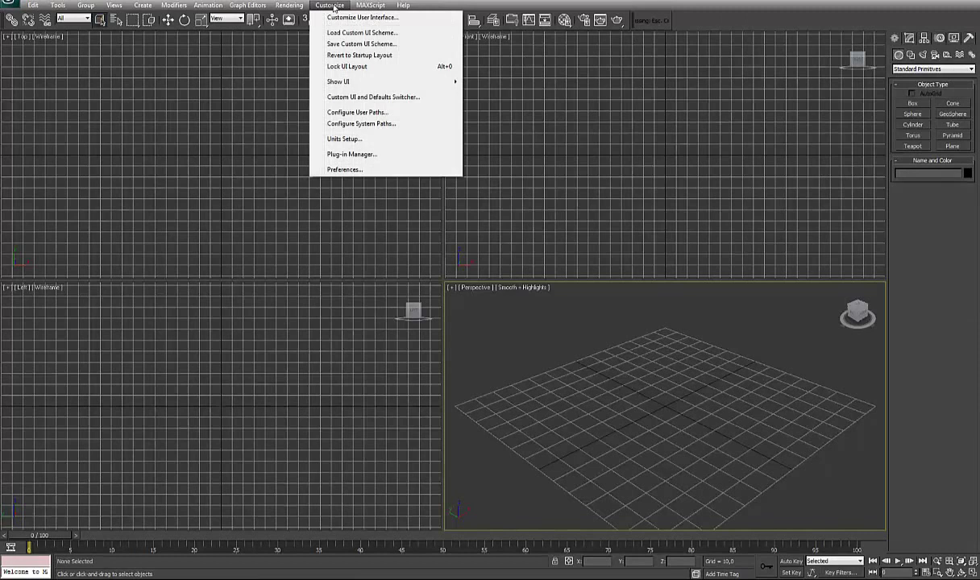
{"action": "left_click", "coordinate": [345, 139]}
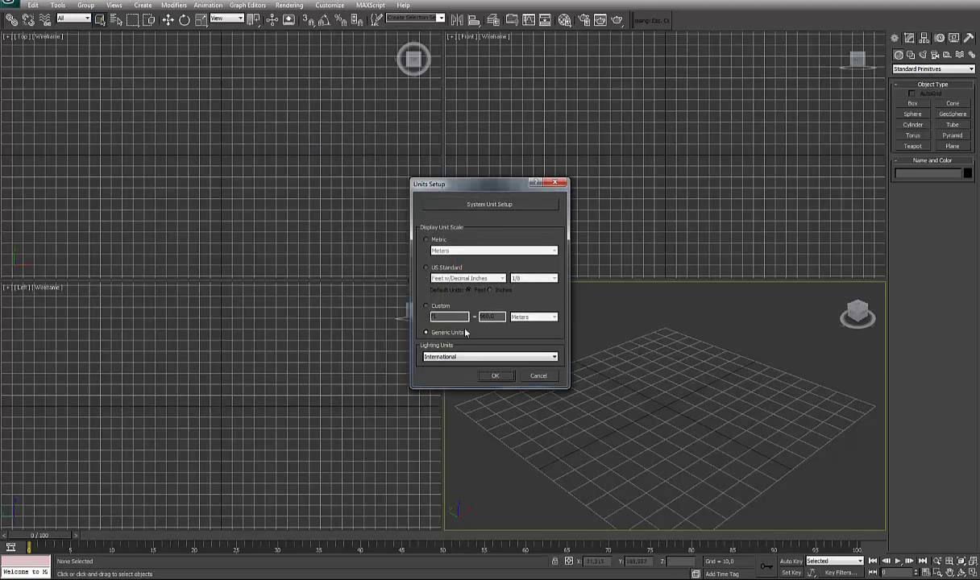
{"action": "left_click", "coordinate": [427, 241]}
{"action": "left_click", "coordinate": [439, 250]}
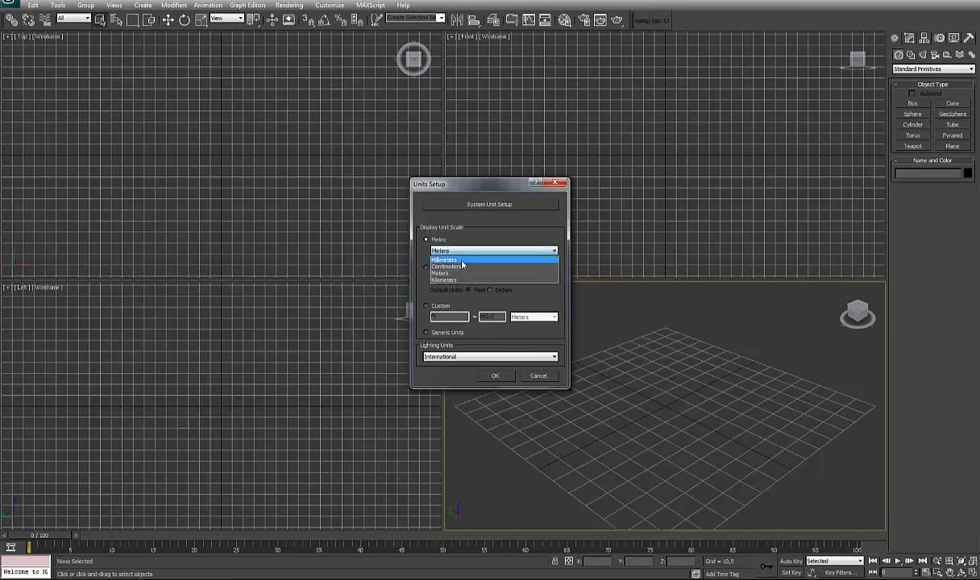
{"action": "left_click", "coordinate": [405, 229]}
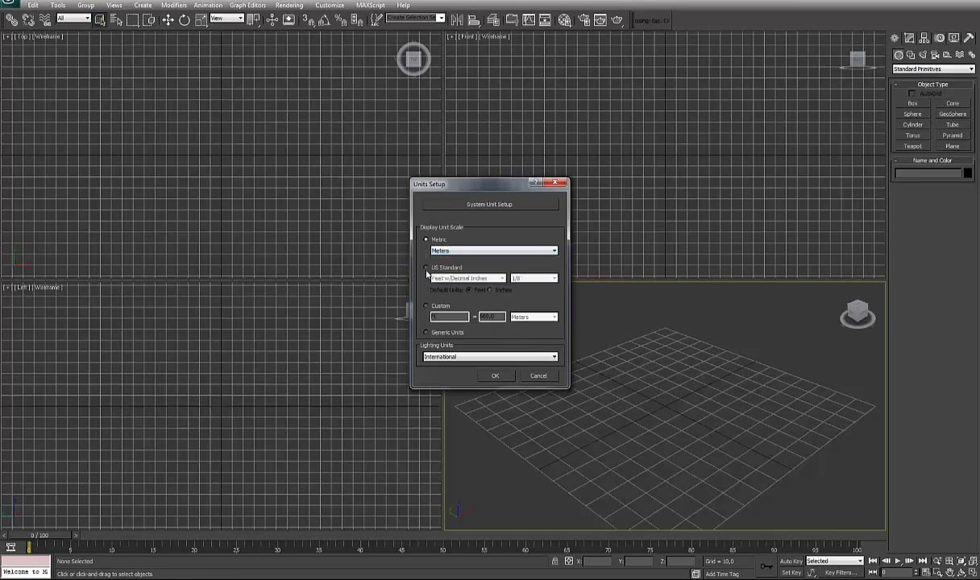
{"action": "left_click", "coordinate": [427, 268]}
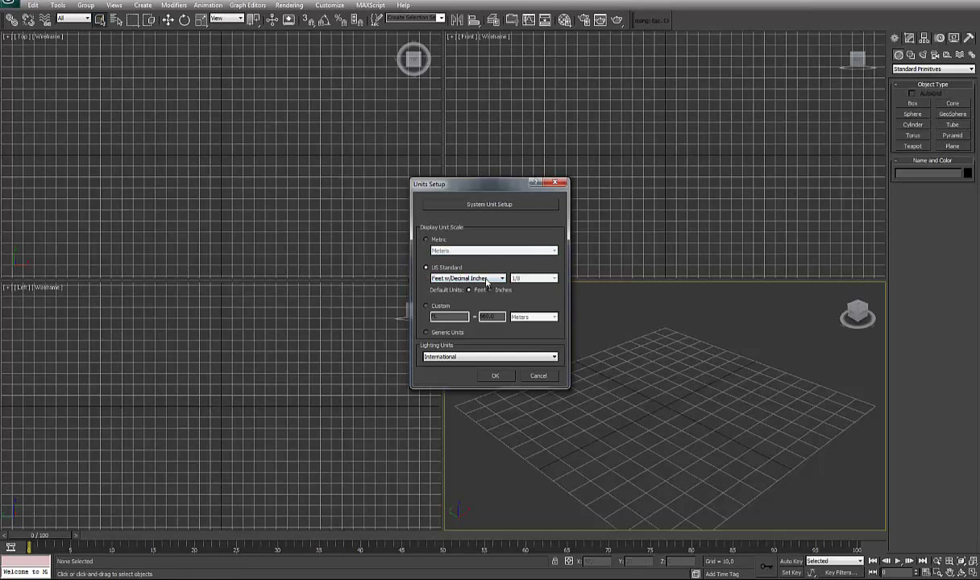
{"action": "left_click", "coordinate": [426, 306]}
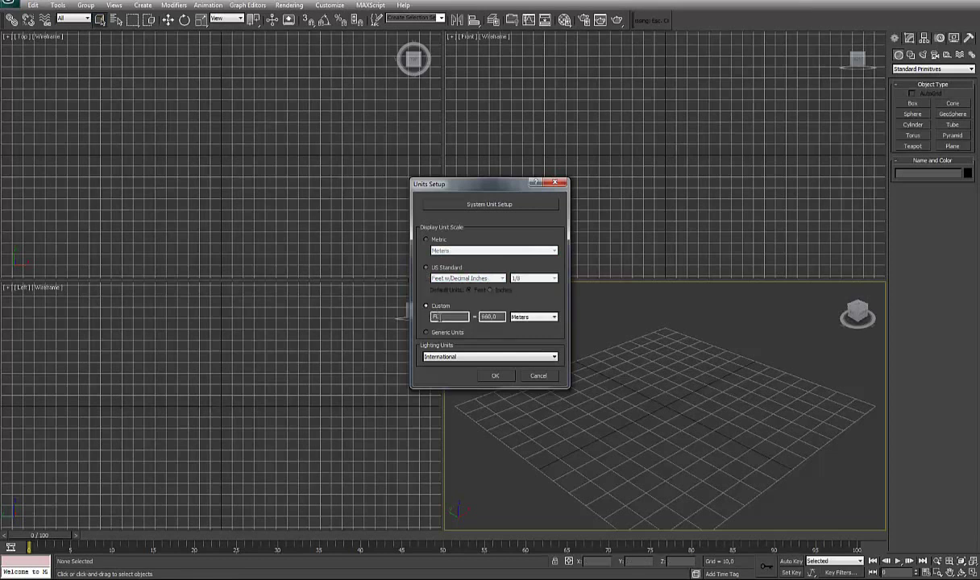
{"action": "left_click", "coordinate": [524, 317]}
{"action": "left_click", "coordinate": [442, 333]}
{"action": "left_click", "coordinate": [496, 376]}
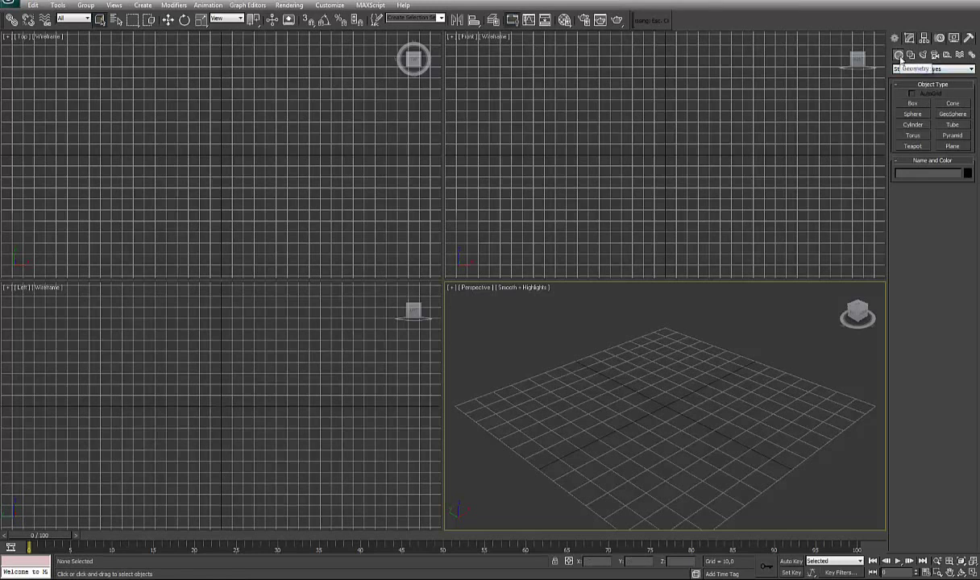
Step: Create a box in the Front viewport about 87 long, 167 wide and 77 high
{"action": "left_click", "coordinate": [912, 103]}
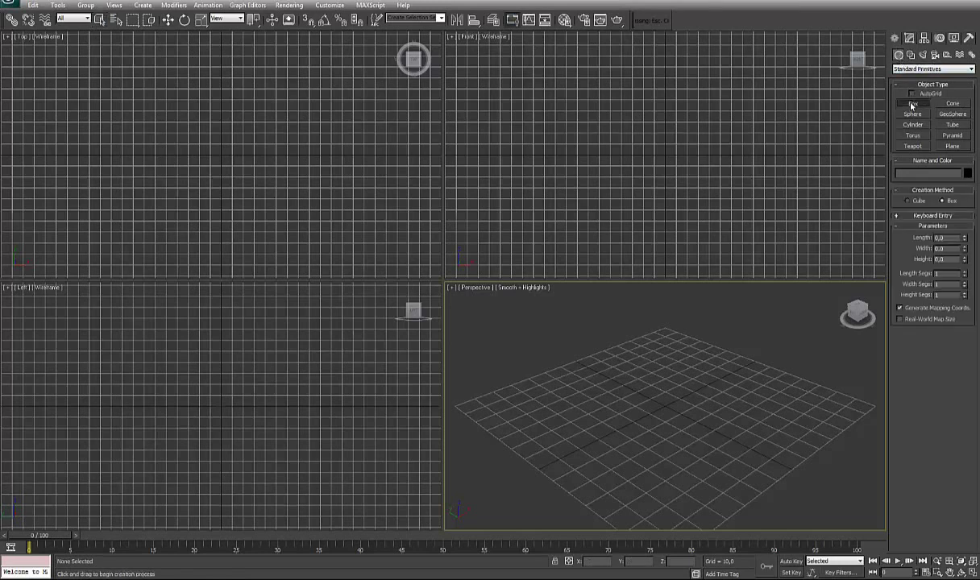
{"action": "left_click_drag", "start_coordinate": [581, 117], "coordinate": [764, 213]}
{"action": "left_click", "coordinate": [757, 128]}
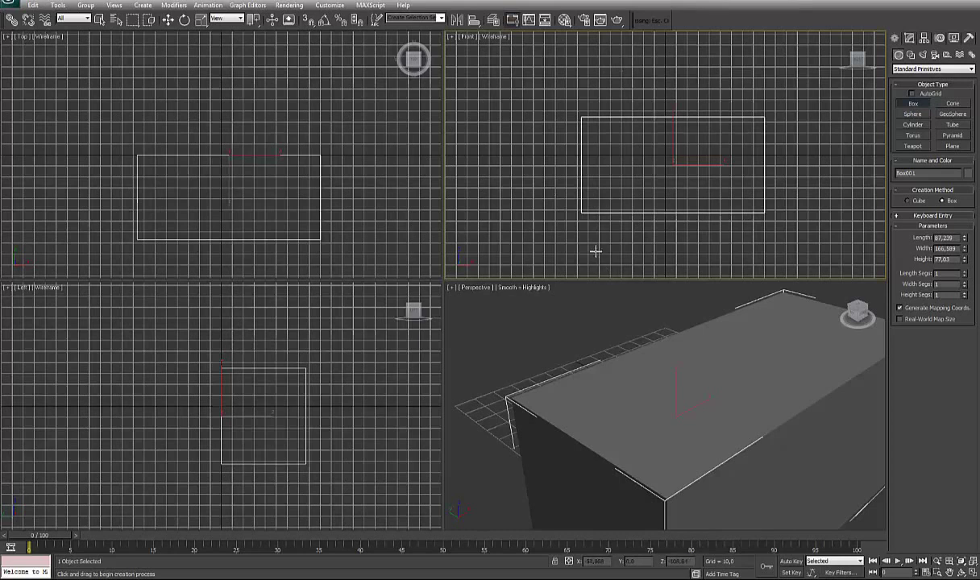
{"action": "right_click", "coordinate": [564, 226]}
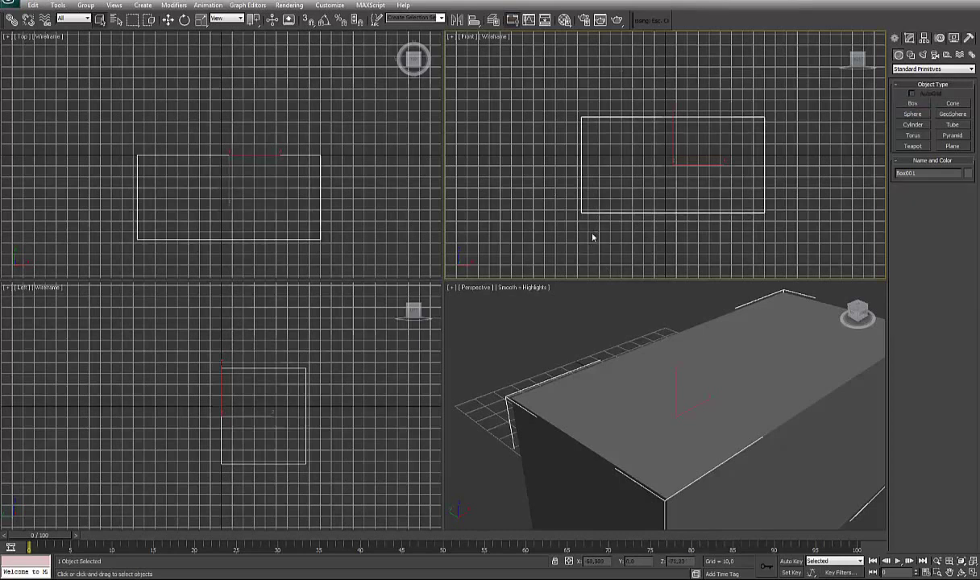
Step: Move the box to the world origin with absolute X, Y and Z coordinates of 0
{"action": "left_click", "coordinate": [168, 20]}
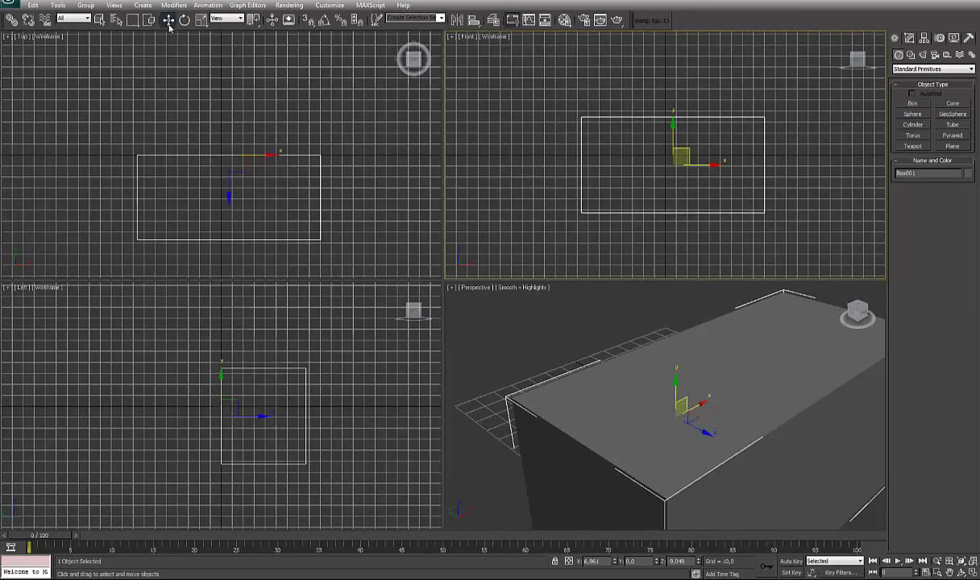
{"action": "right_click", "coordinate": [165, 22]}
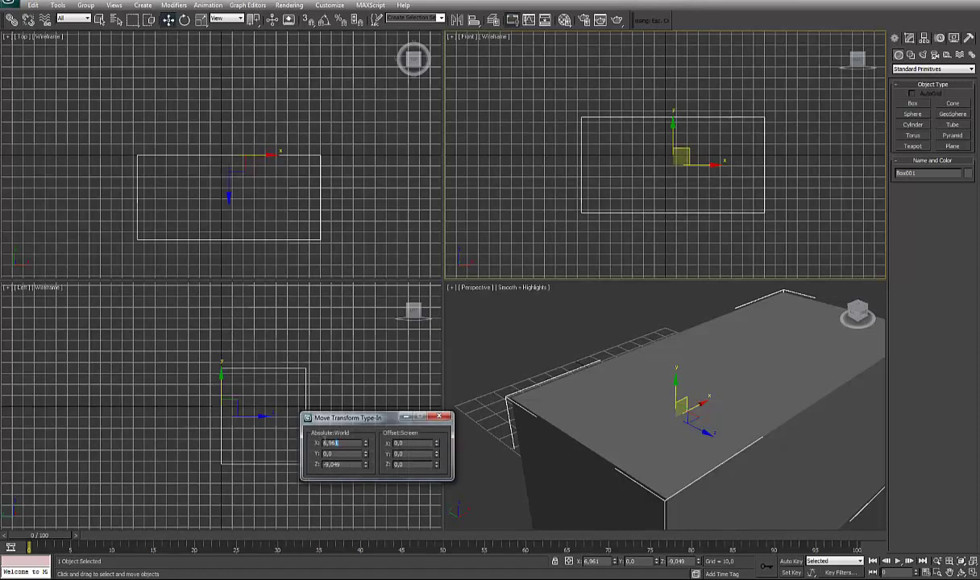
{"action": "type", "text": "0"}
{"action": "key", "text": "Tab"}
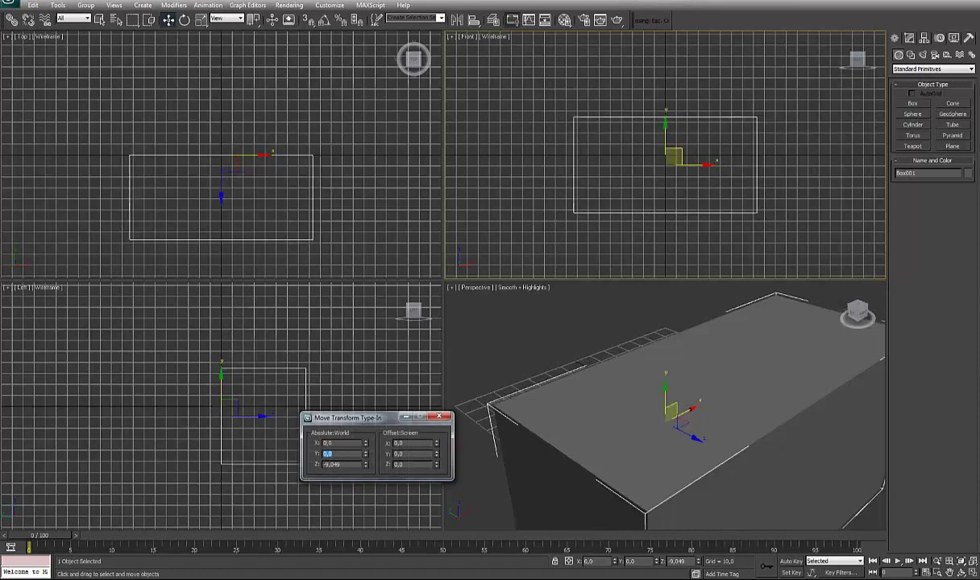
{"action": "type", "text": "0"}
{"action": "key", "text": "Tab"}
{"action": "type", "text": "0"}
{"action": "key", "text": "Tab"}
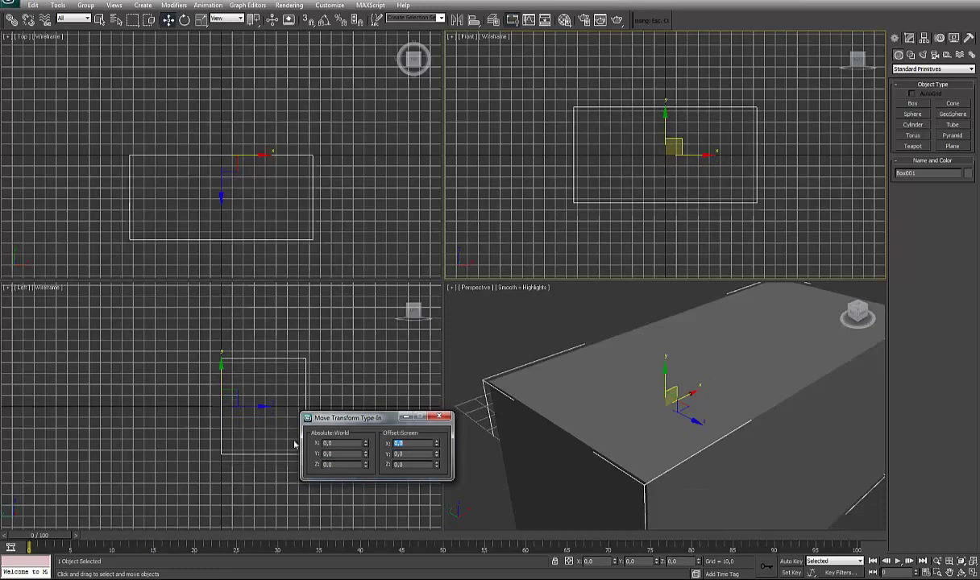
{"action": "left_click", "coordinate": [440, 417]}
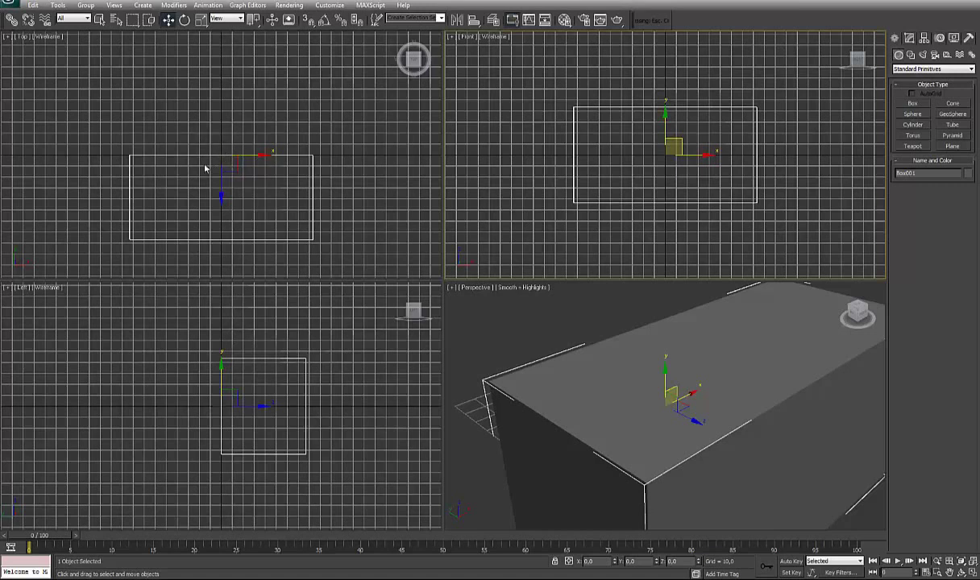
Step: Select the box in the Top viewport and switch that view to Smooth + Highlights shading
{"action": "left_click", "coordinate": [90, 241]}
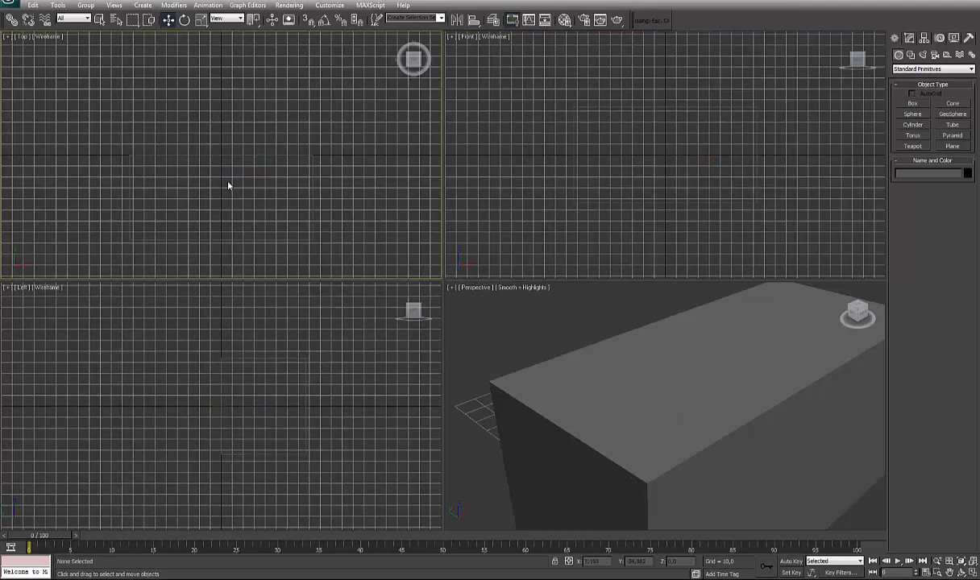
{"action": "left_click", "coordinate": [267, 238]}
{"action": "key", "text": "F3"}
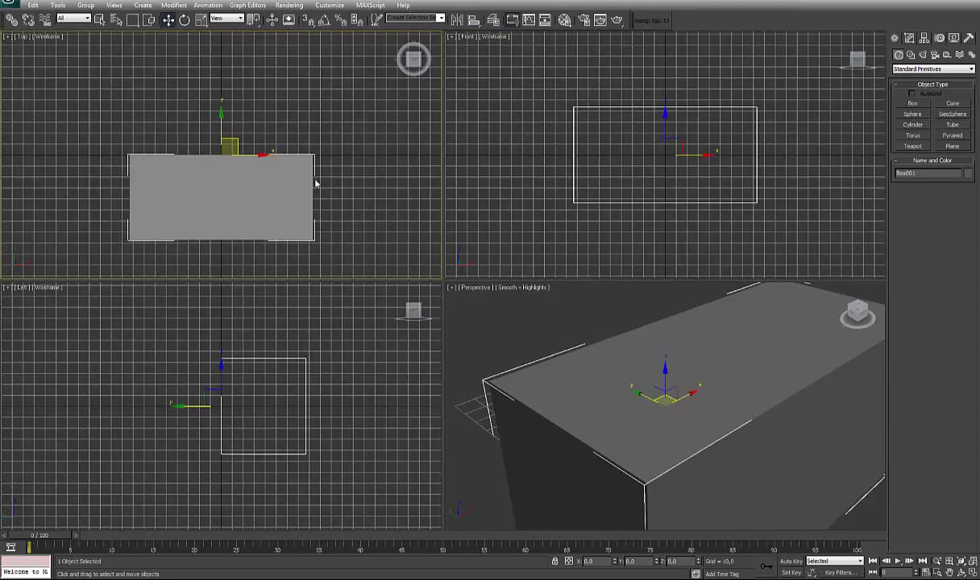
Step: Center the box's pivot point on the object, turn off pivot-only editing and return to the box's parameters
{"action": "left_click", "coordinate": [925, 39]}
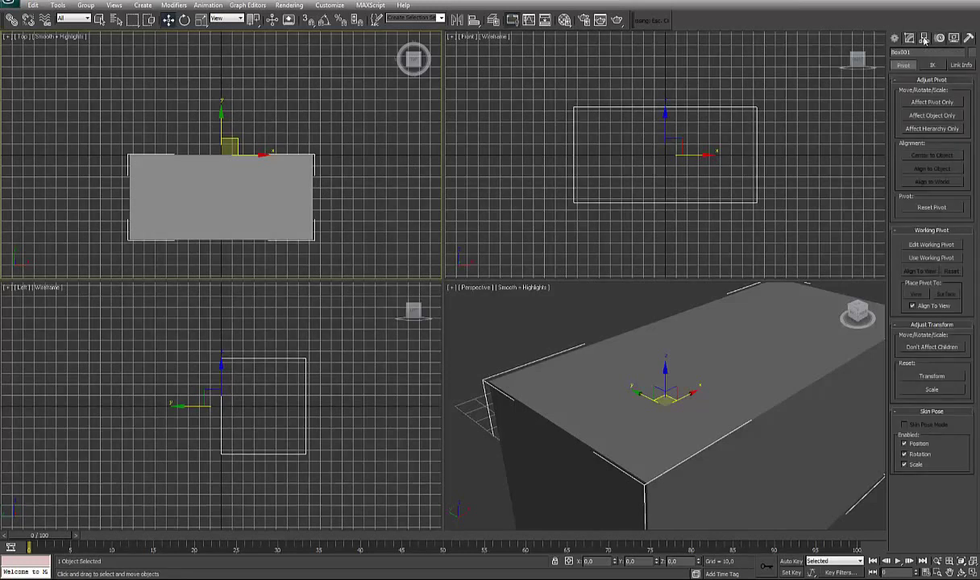
{"action": "left_click", "coordinate": [931, 103]}
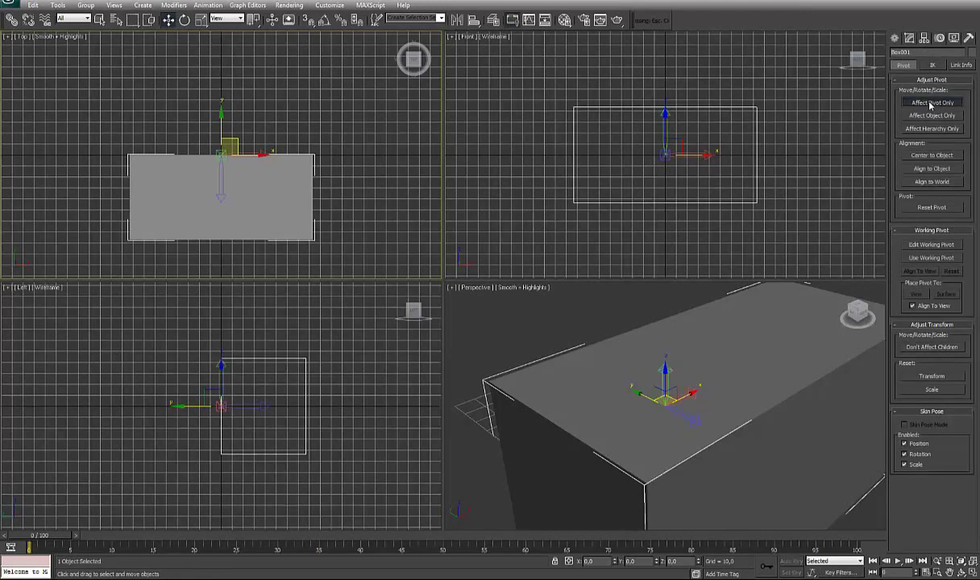
{"action": "left_click", "coordinate": [935, 157]}
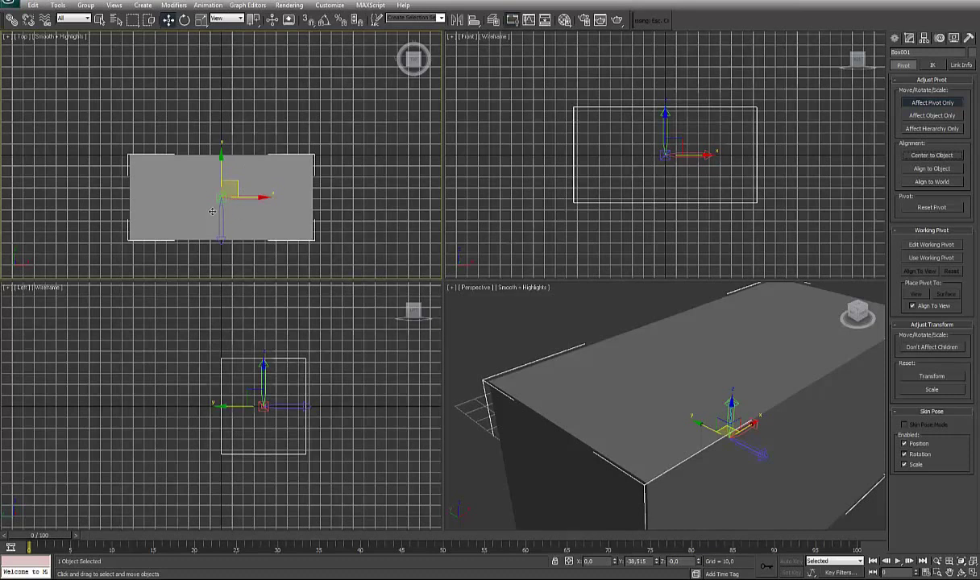
{"action": "left_click", "coordinate": [919, 103]}
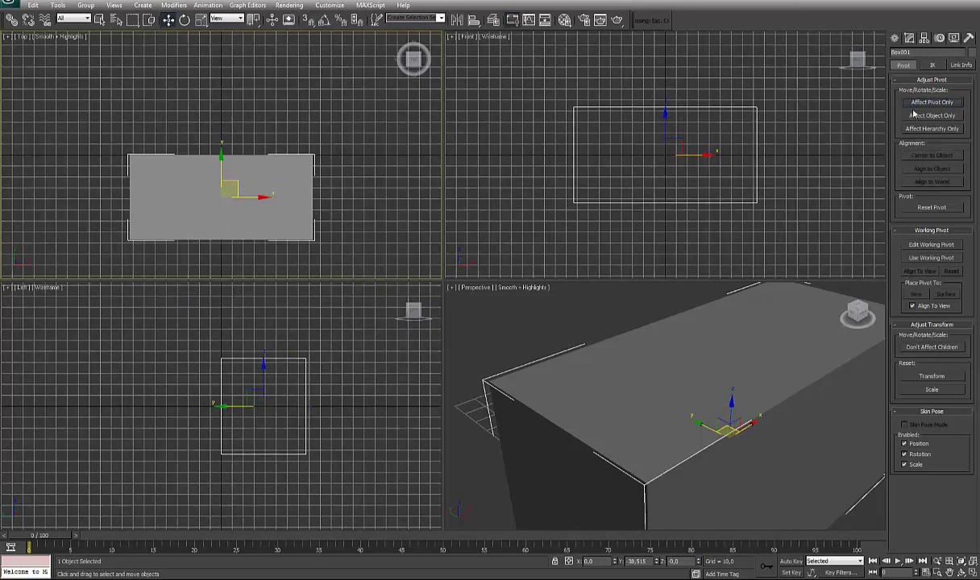
{"action": "left_click", "coordinate": [909, 38]}
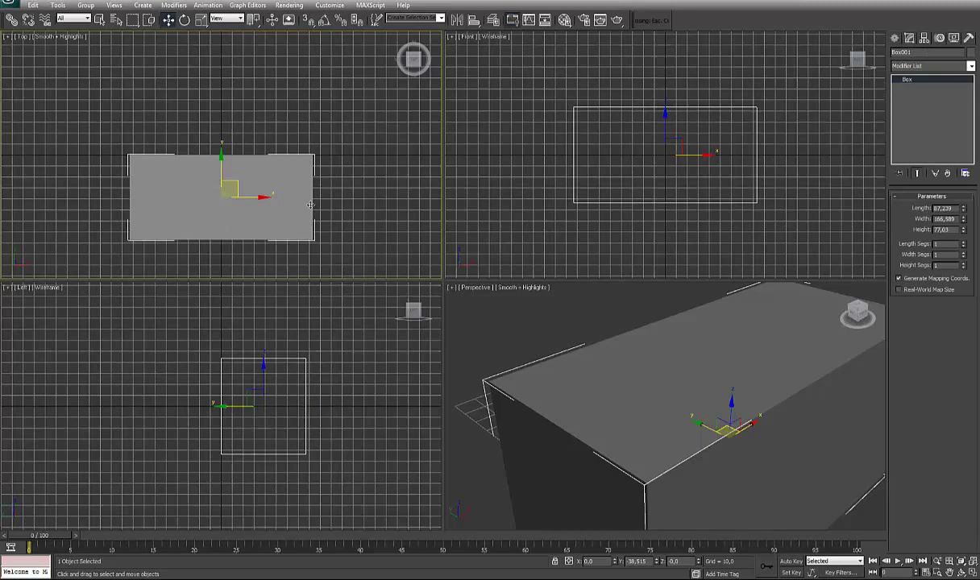
Step: Move the box so its centered pivot sits at the world origin, setting the absolute Y coordinate to 0
{"action": "right_click", "coordinate": [169, 20]}
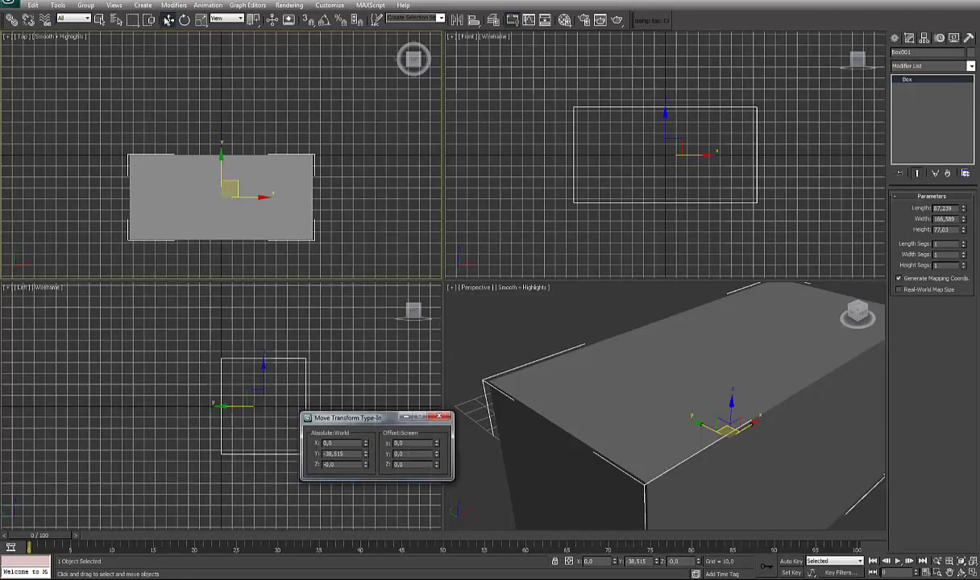
{"action": "double_click", "coordinate": [334, 443]}
{"action": "key", "text": "Tab"}
{"action": "type", "text": "0"}
{"action": "key", "text": "Tab"}
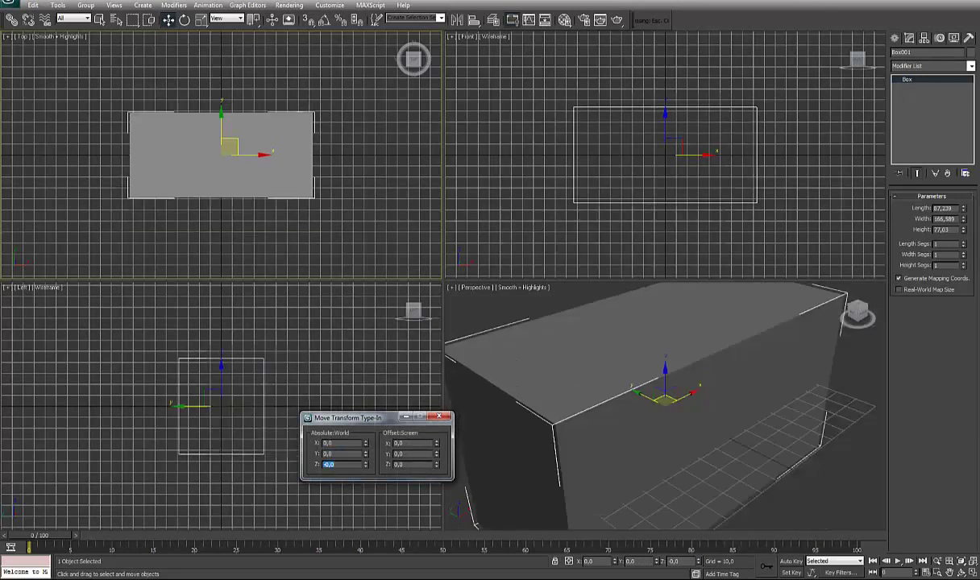
{"action": "key", "text": "Tab"}
{"action": "left_click", "coordinate": [440, 417]}
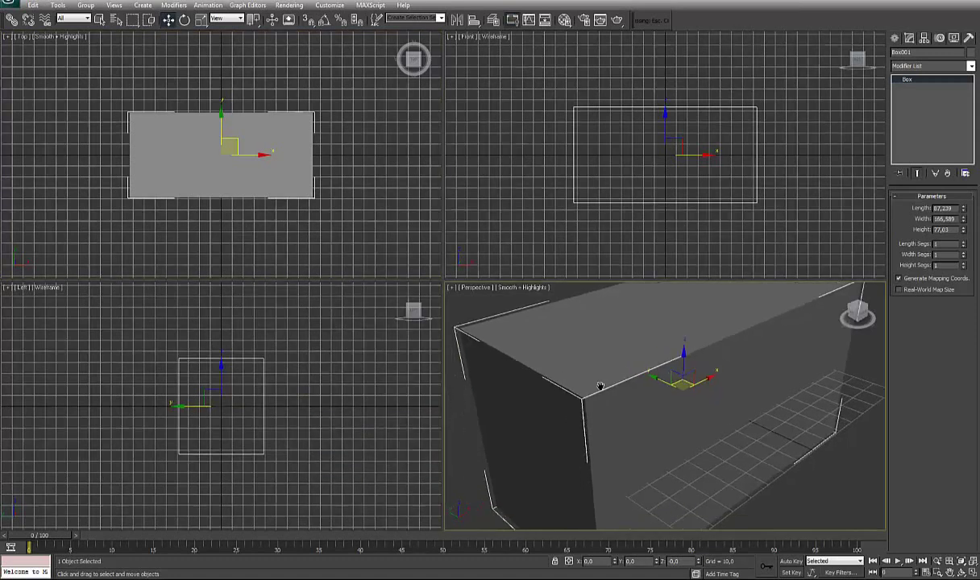
Step: Maximize the Perspective view on the whole box and arrange the 3ds Max window beneath the reference folder and image-size notes
{"action": "scroll", "coordinate": [554, 383], "scroll_direction": "down", "scroll_amount": 5}
{"action": "left_click", "coordinate": [971, 564]}
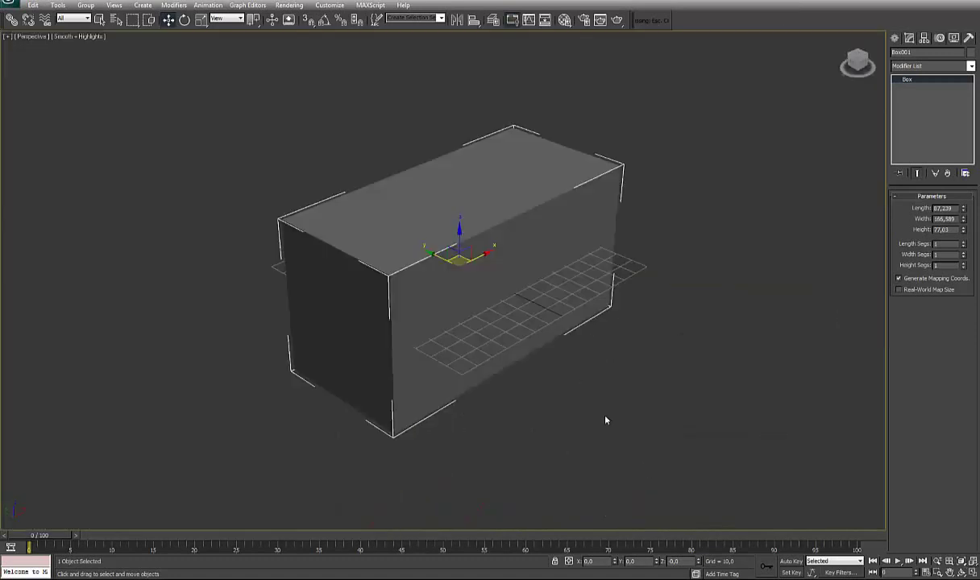
{"action": "key", "text": "super+Down"}
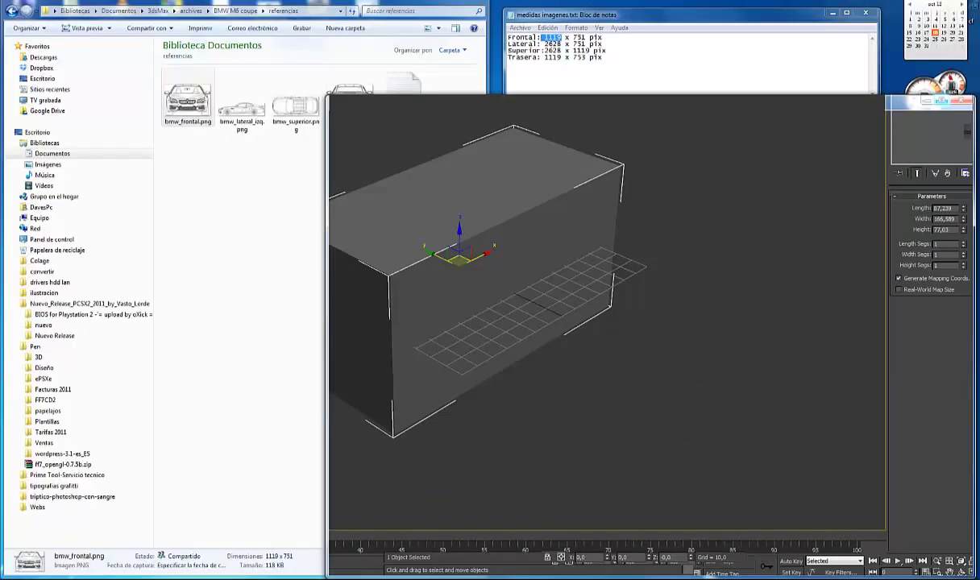
{"action": "left_click_drag", "start_coordinate": [708, 106], "coordinate": [529, 121]}
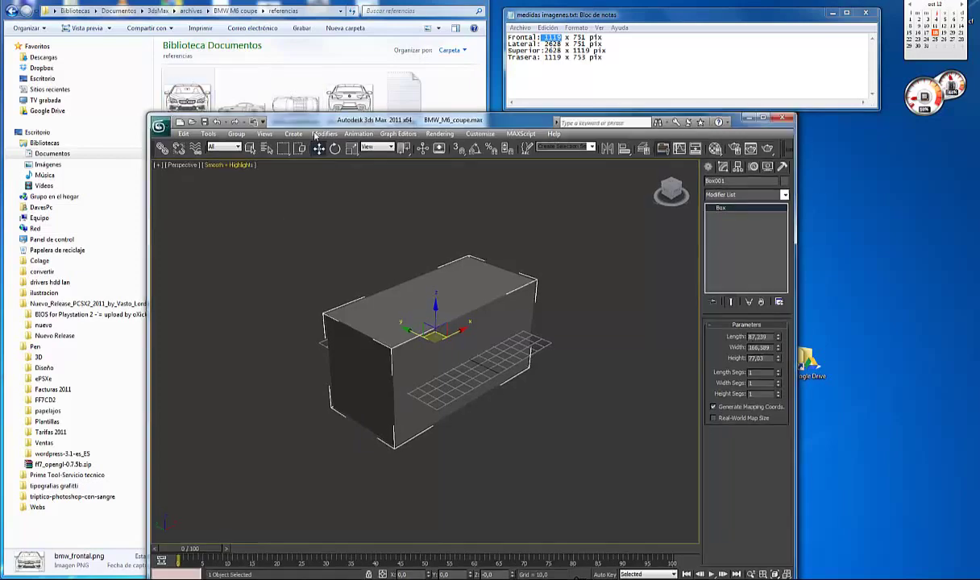
{"action": "left_click_drag", "start_coordinate": [248, 115], "coordinate": [246, 147]}
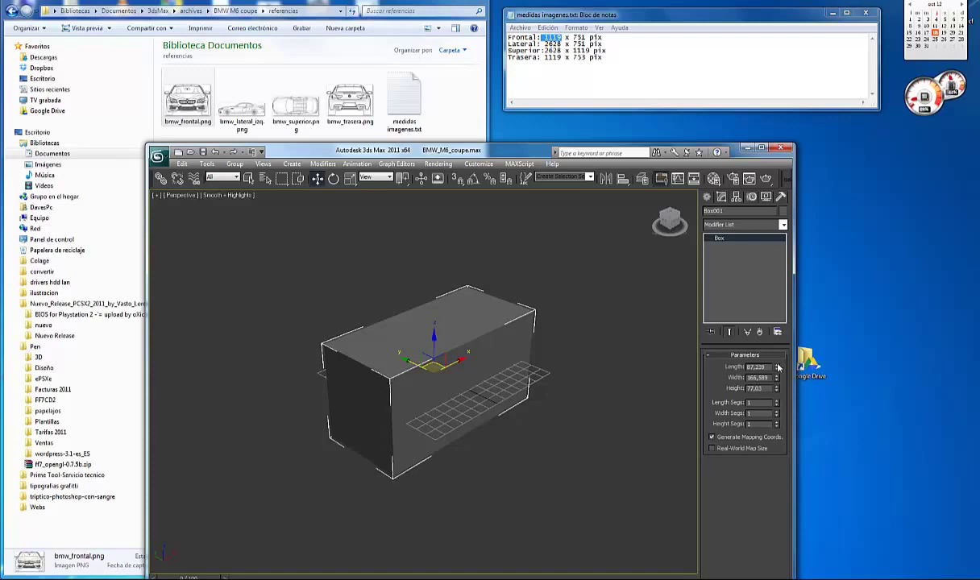
Step: Try a length of 751 on the box and vary its length, width and height to check which direction each controls
{"action": "left_click_drag", "start_coordinate": [776, 366], "coordinate": [777, 370]}
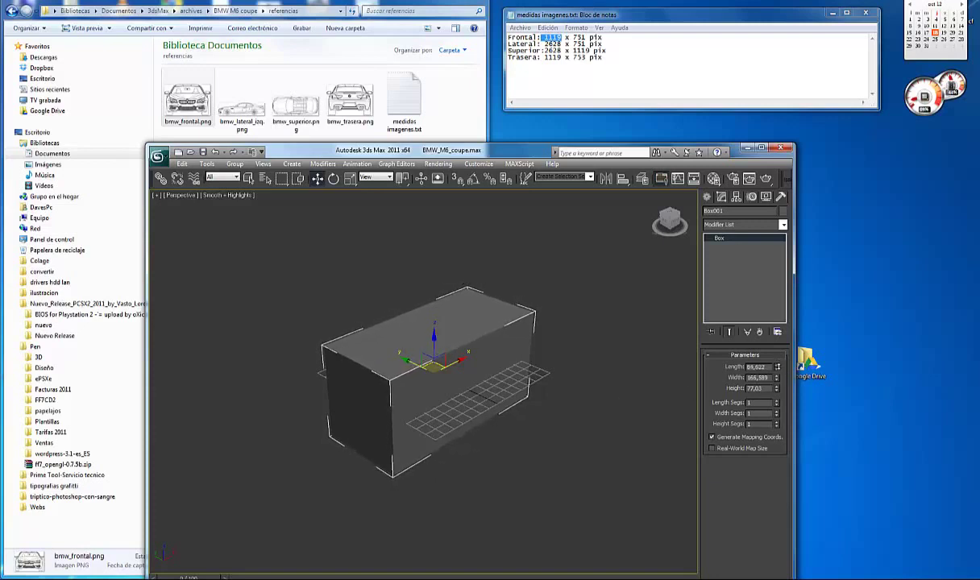
{"action": "type", "text": "751"}
{"action": "key", "text": "Return"}
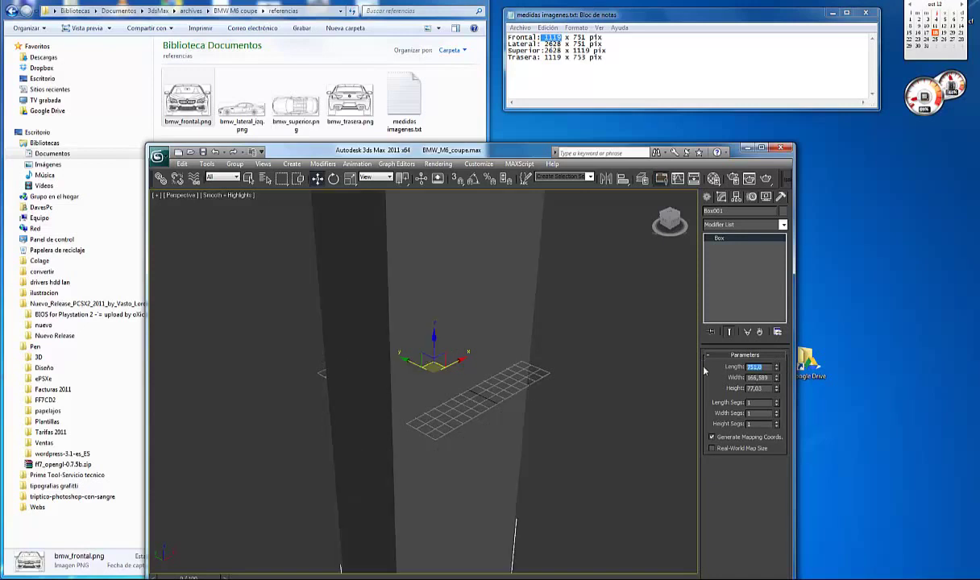
{"action": "mouse_move", "coordinate": [777, 377]}
{"action": "left_mouse_down"}
{"action": "mouse_move", "coordinate": [778, 366]}
{"action": "mouse_move", "coordinate": [777, 388]}
{"action": "left_mouse_up"}
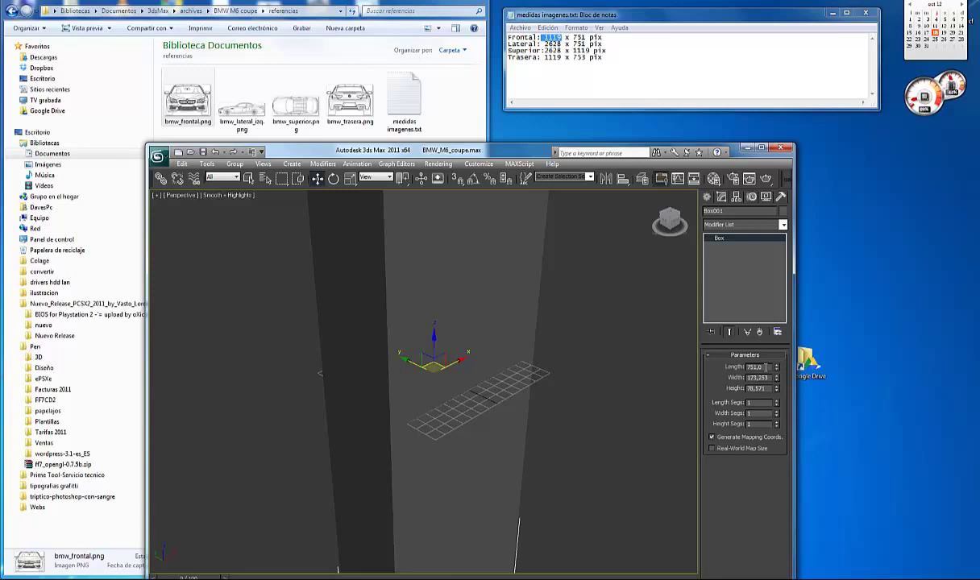
{"action": "left_click", "coordinate": [756, 366]}
{"action": "left_click_drag", "start_coordinate": [777, 367], "coordinate": [779, 413]}
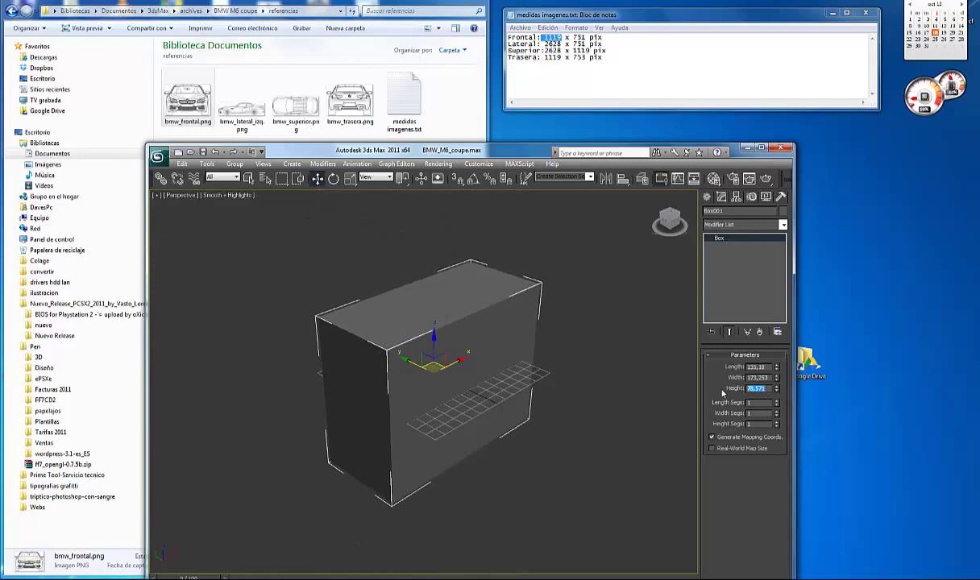
Step: Try a height of 751 on the box and check its proportions in the enlarged Perspective view
{"action": "double_click", "coordinate": [758, 388]}
{"action": "type", "text": "751"}
{"action": "key", "text": "Return"}
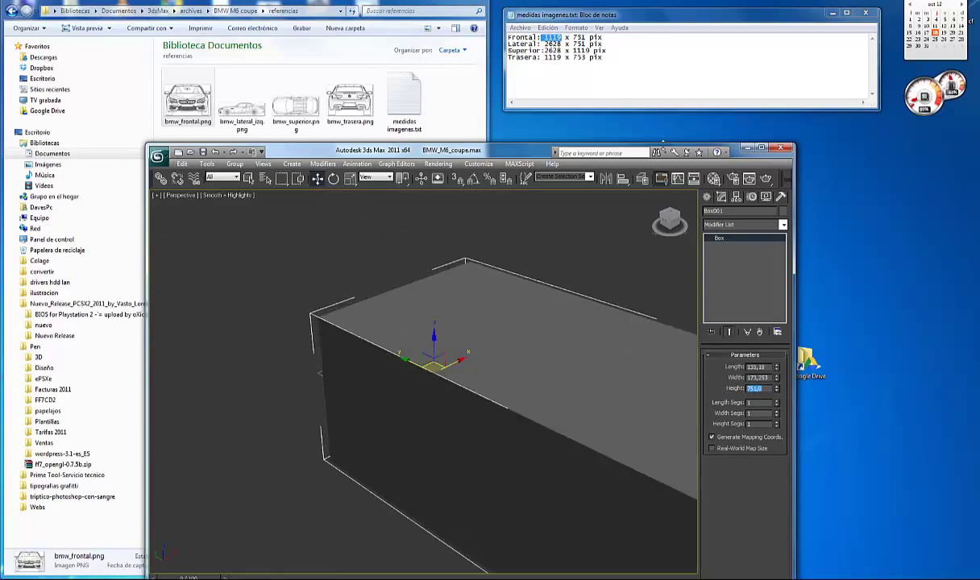
{"action": "left_click", "coordinate": [762, 149]}
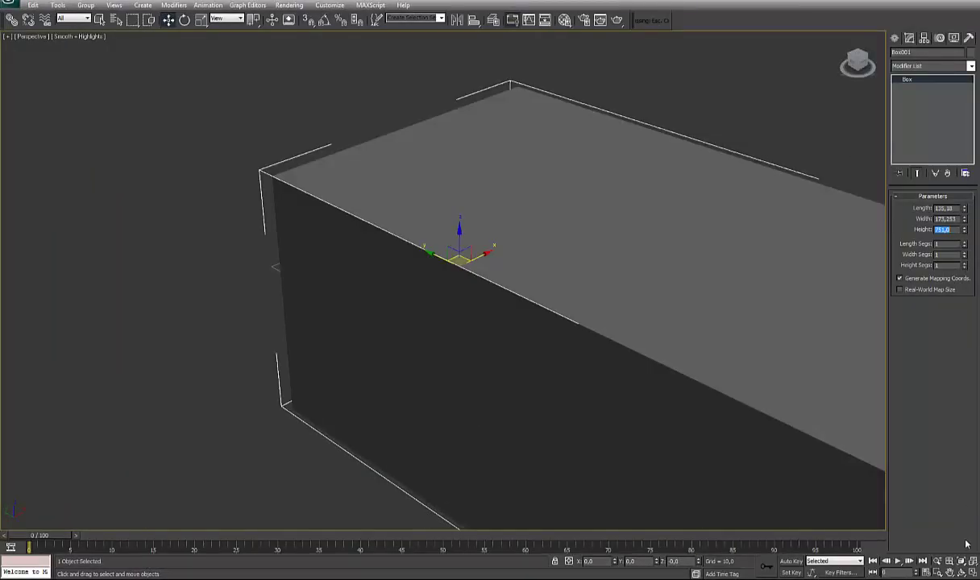
{"action": "left_click", "coordinate": [973, 561]}
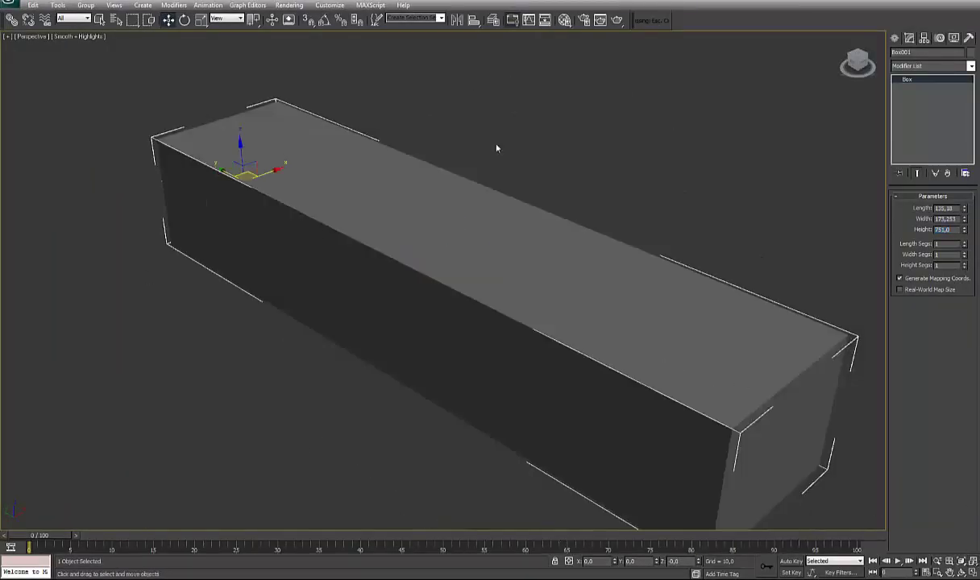
Step: Test the box's width direction and set its height to 1119 to match the front blueprint's width
{"action": "mouse_move", "coordinate": [967, 219]}
{"action": "left_mouse_down"}
{"action": "mouse_move", "coordinate": [967, 205]}
{"action": "mouse_move", "coordinate": [969, 264]}
{"action": "mouse_move", "coordinate": [961, 232]}
{"action": "left_mouse_up"}
{"action": "double_click", "coordinate": [945, 230]}
{"action": "type", "text": "110"}
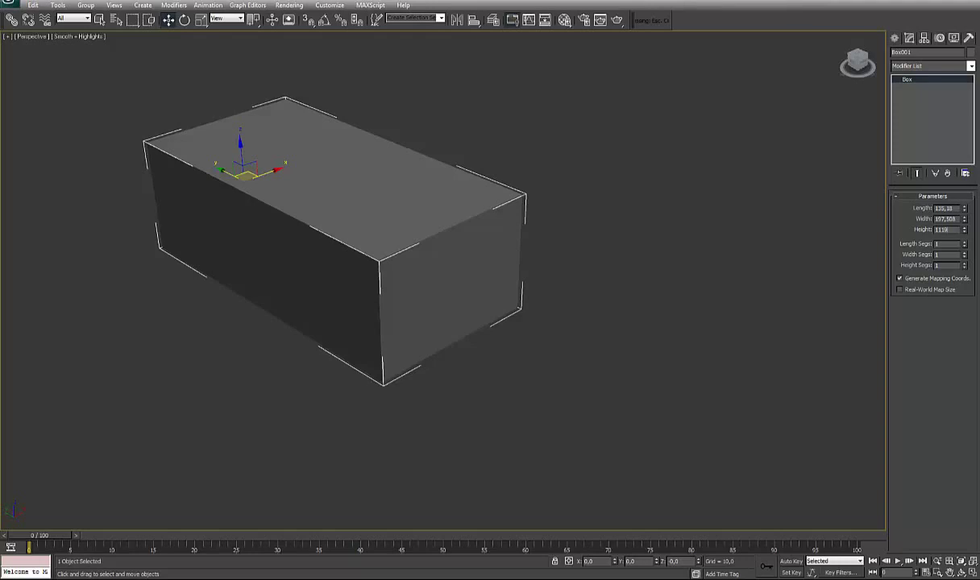
{"action": "key", "text": "Return"}
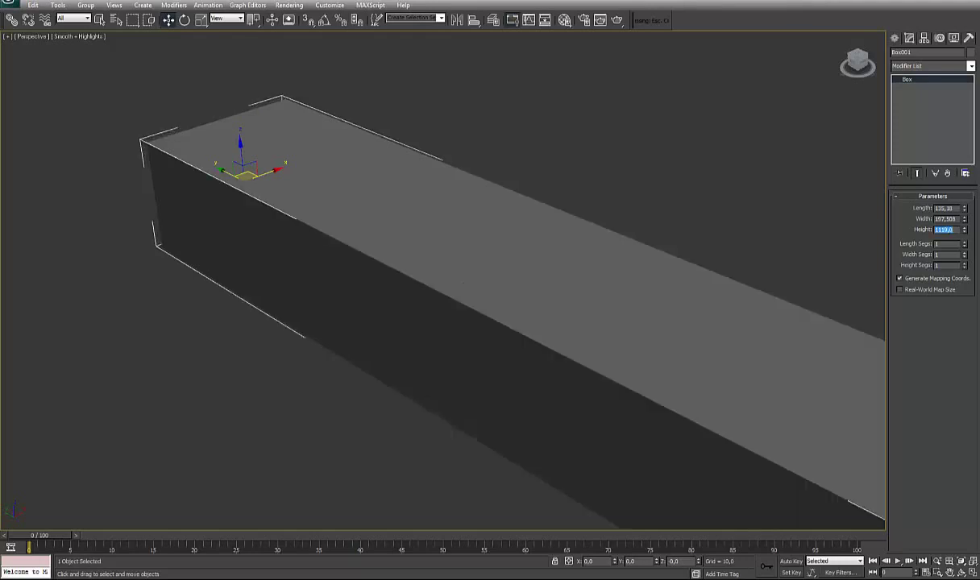
Step: Set the box's length to 751 to match the front blueprint's height
{"action": "left_click_drag", "start_coordinate": [964, 208], "coordinate": [959, 208]}
{"action": "double_click", "coordinate": [956, 208]}
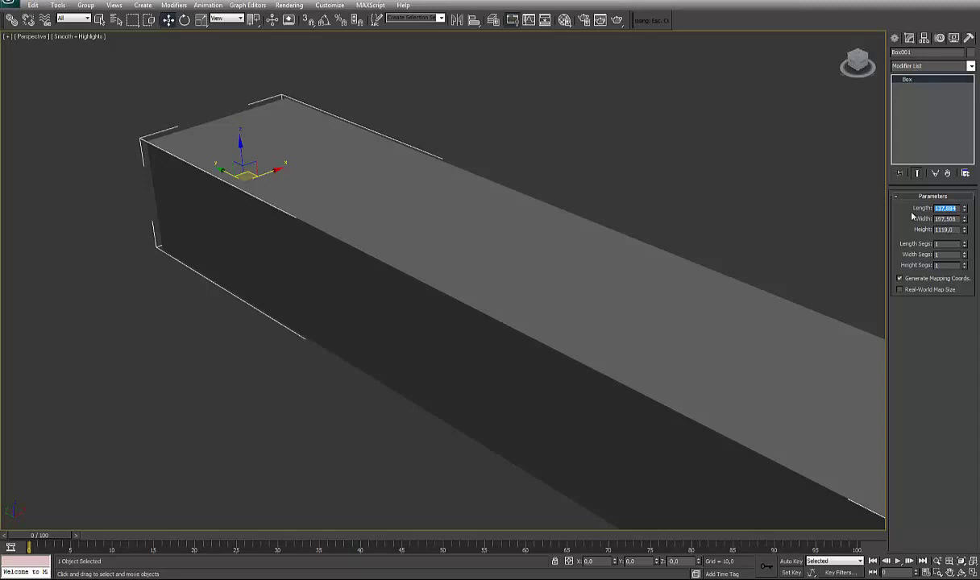
{"action": "type", "text": "81"}
{"action": "key", "text": "Return"}
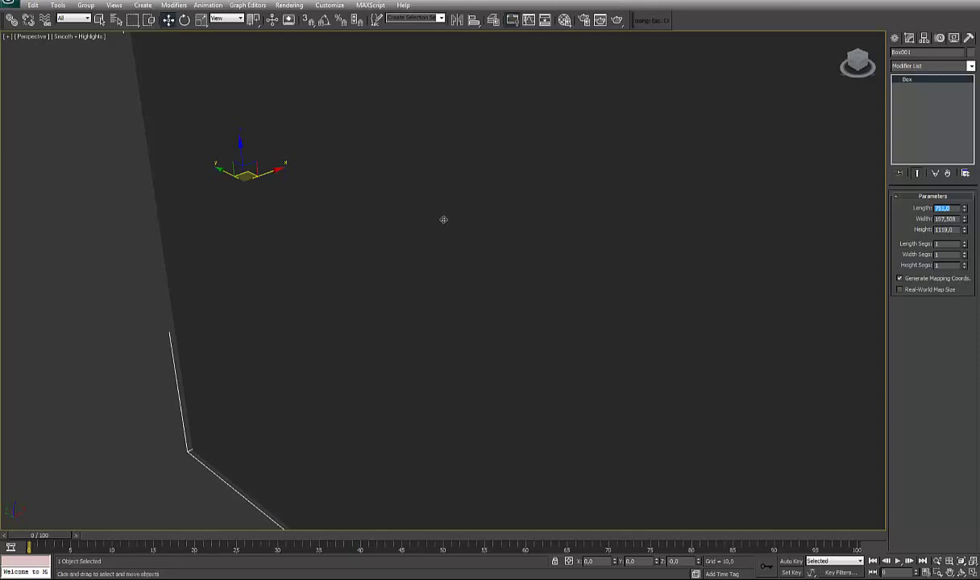
{"action": "left_click", "coordinate": [973, 560]}
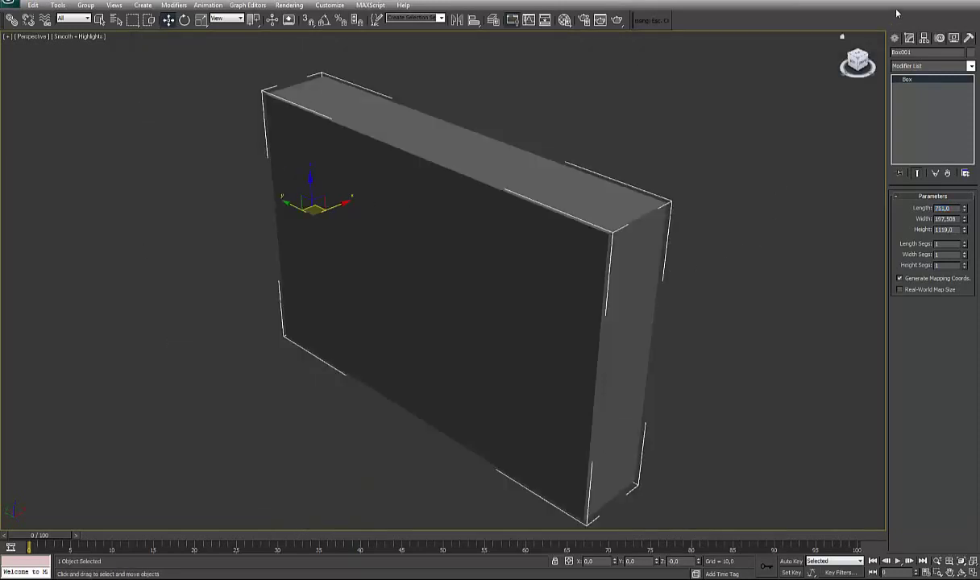
Step: Consult the image-size notes and set the box's width to 2628 to match the side blueprint
{"action": "left_click", "coordinate": [926, 6]}
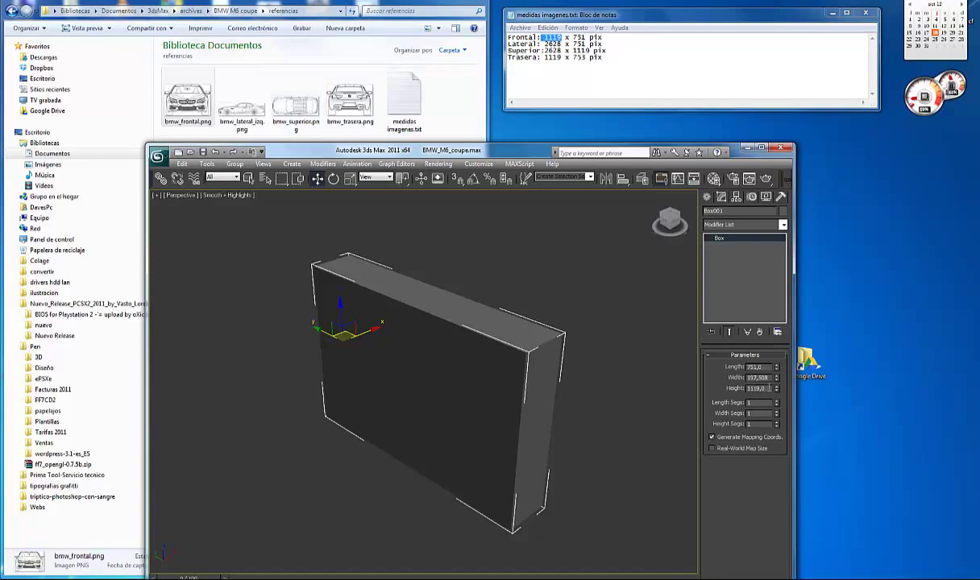
{"action": "double_click", "coordinate": [755, 378]}
{"action": "type", "text": "2628"}
{"action": "key", "text": "Return"}
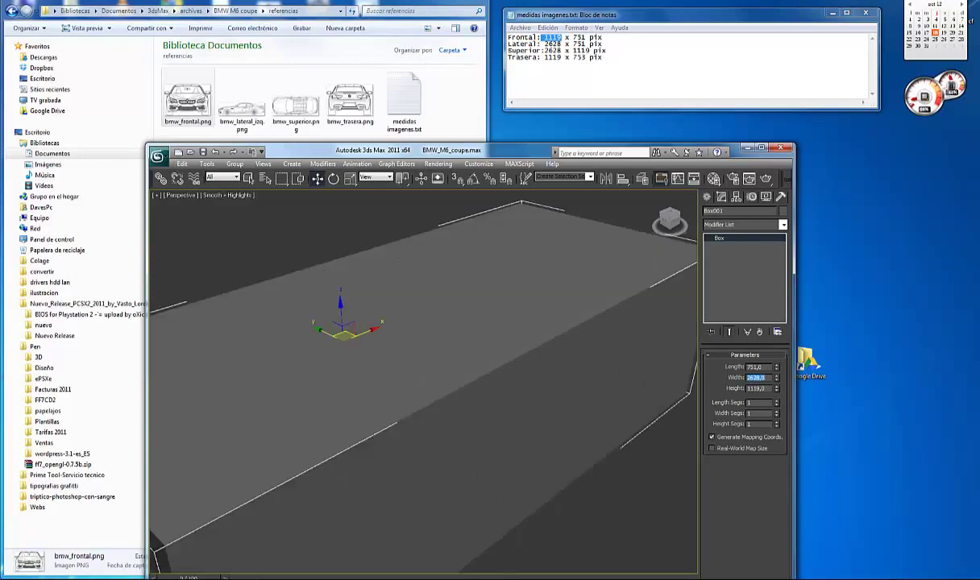
{"action": "left_click", "coordinate": [761, 148]}
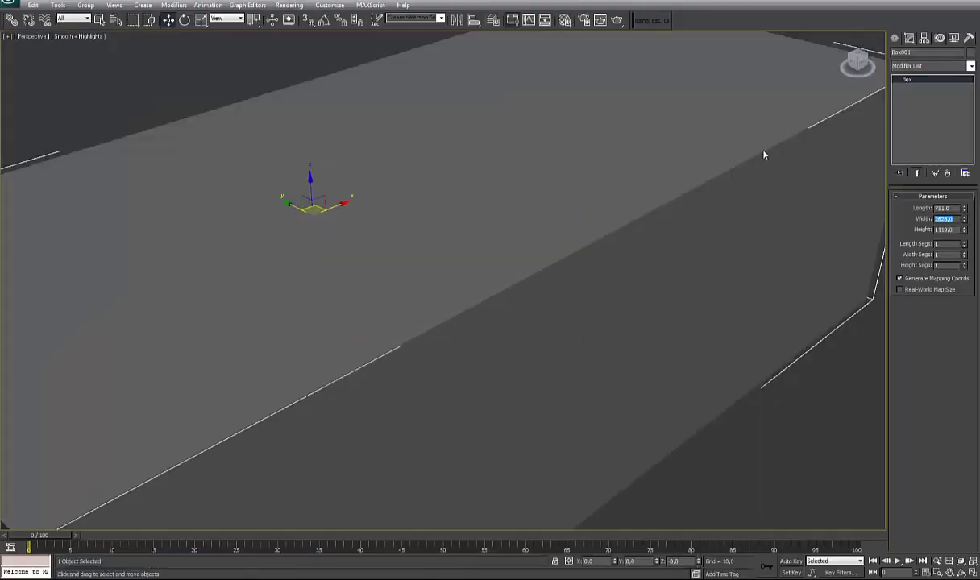
Step: Convert the resized box to an Editable Poly
{"action": "key", "text": "z"}
{"action": "scroll", "coordinate": [613, 455], "scroll_direction": "down", "scroll_amount": 3}
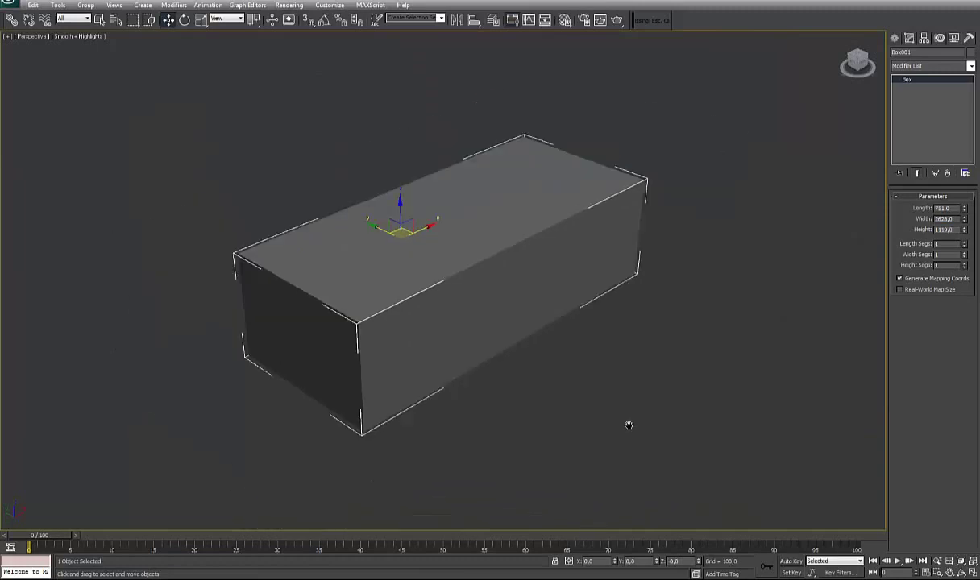
{"action": "scroll", "coordinate": [627, 427], "scroll_direction": "up", "scroll_amount": 3}
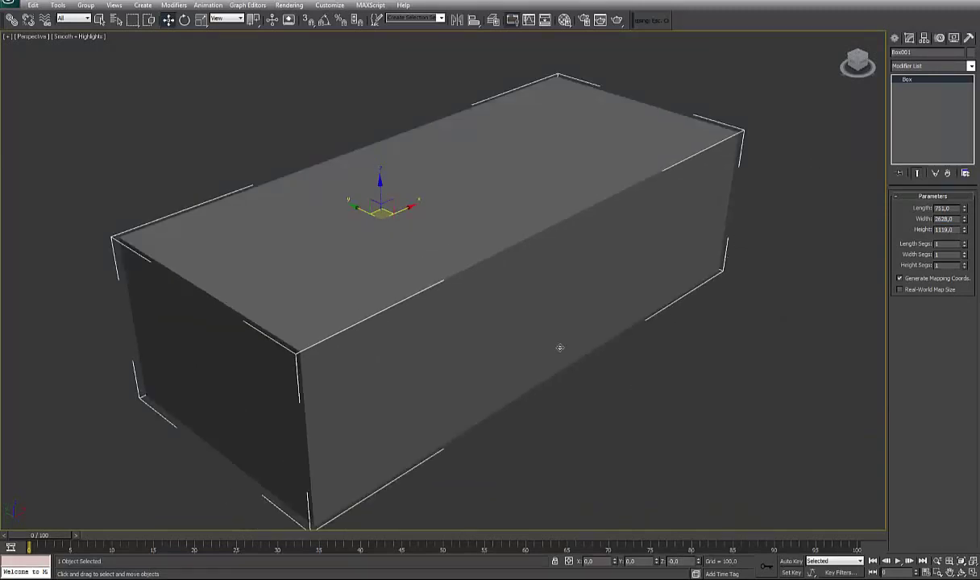
{"action": "middle_click_drag", "start_coordinate": [560, 409], "coordinate": [571, 379]}
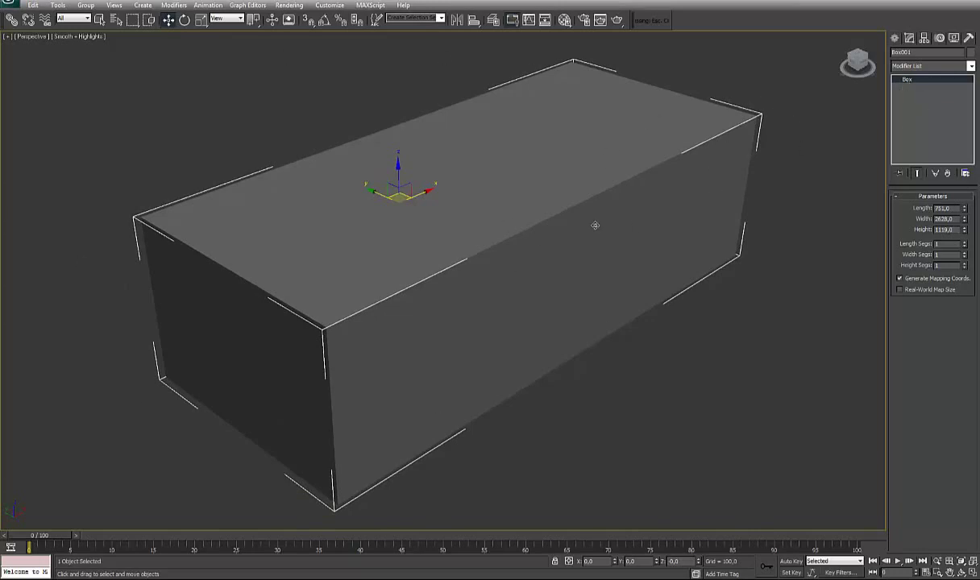
{"action": "right_click", "coordinate": [909, 82]}
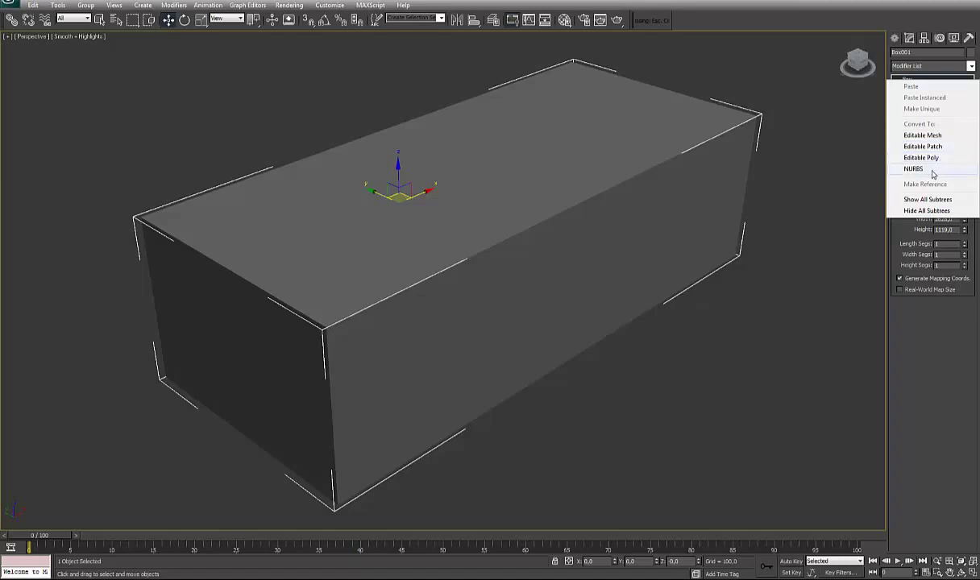
{"action": "left_click", "coordinate": [932, 159]}
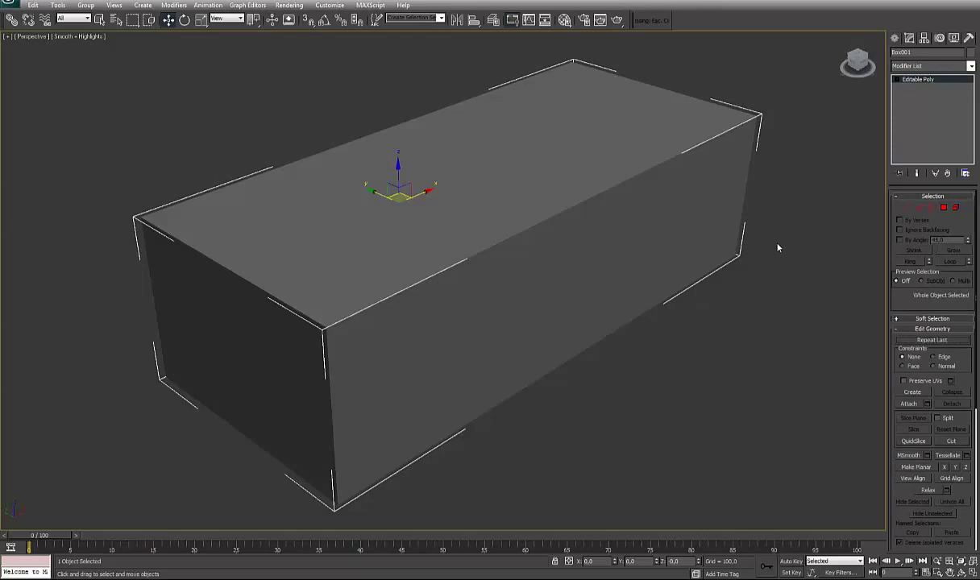
Step: Select the box's long front side at Polygon level and switch to Vertex sub-object level
{"action": "left_click", "coordinate": [944, 208]}
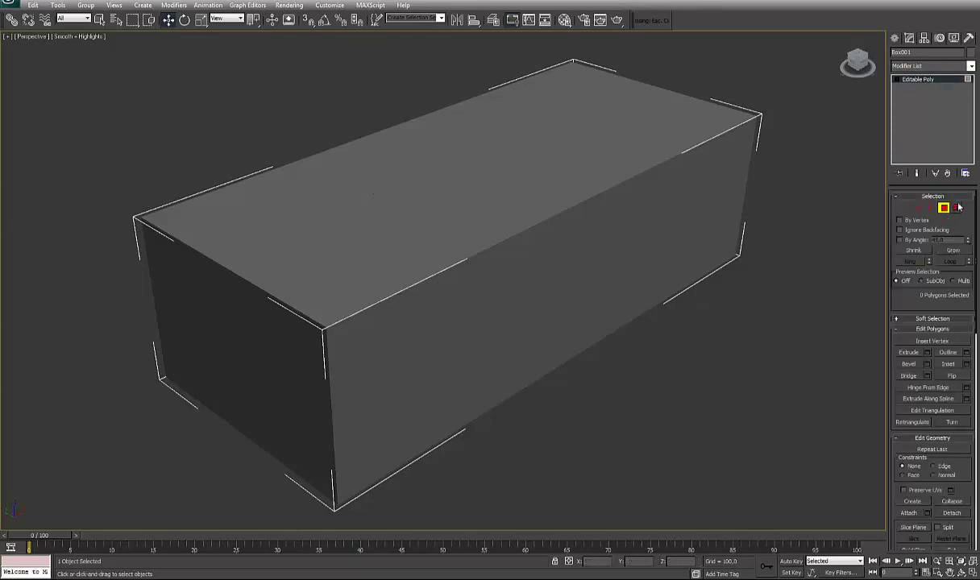
{"action": "left_click", "coordinate": [647, 153]}
{"action": "left_click", "coordinate": [641, 208]}
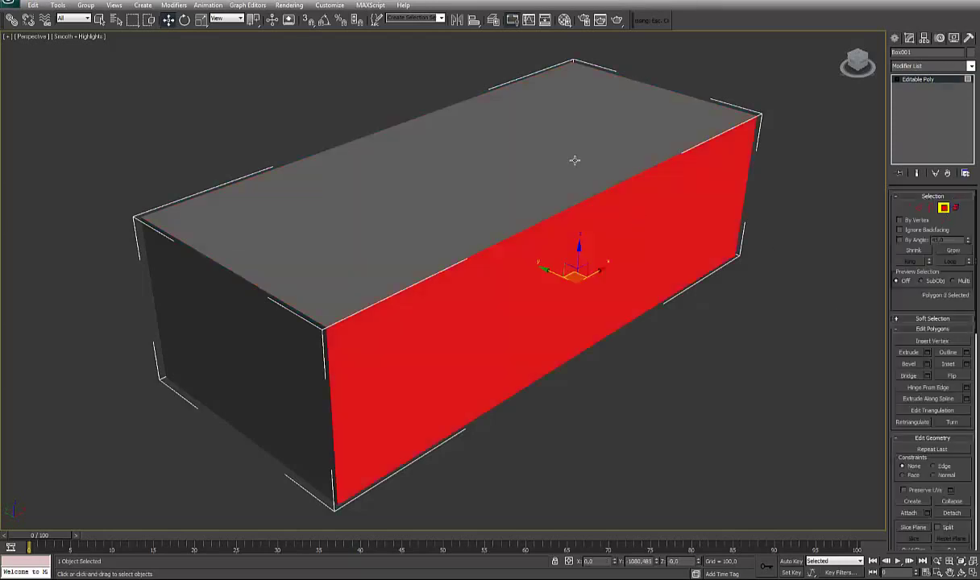
{"action": "left_click", "coordinate": [906, 208]}
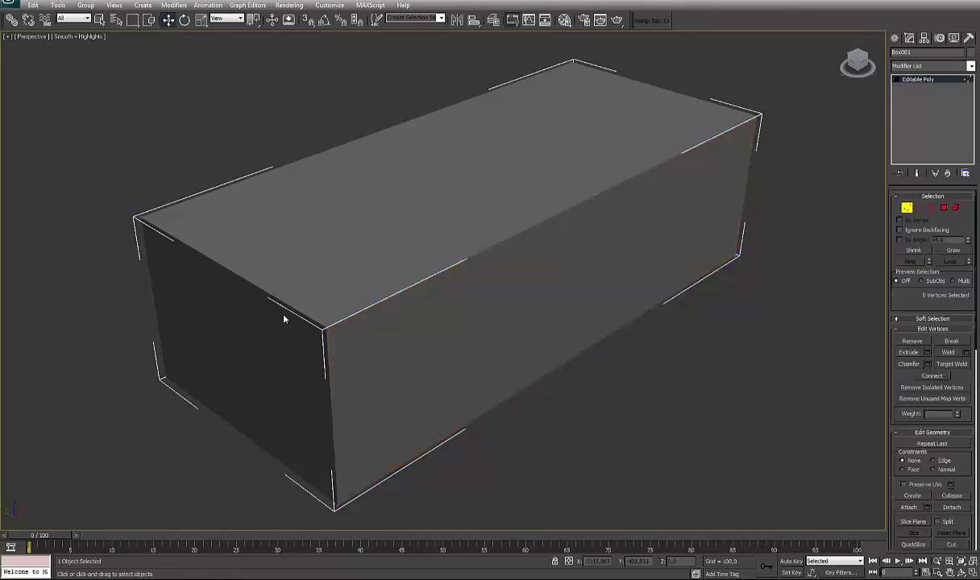
Step: Try raising the box's nearest bottom corner vertex straight up, and undo the move
{"action": "left_click_drag", "start_coordinate": [284, 320], "coordinate": [340, 345]}
{"action": "left_click", "coordinate": [335, 506]}
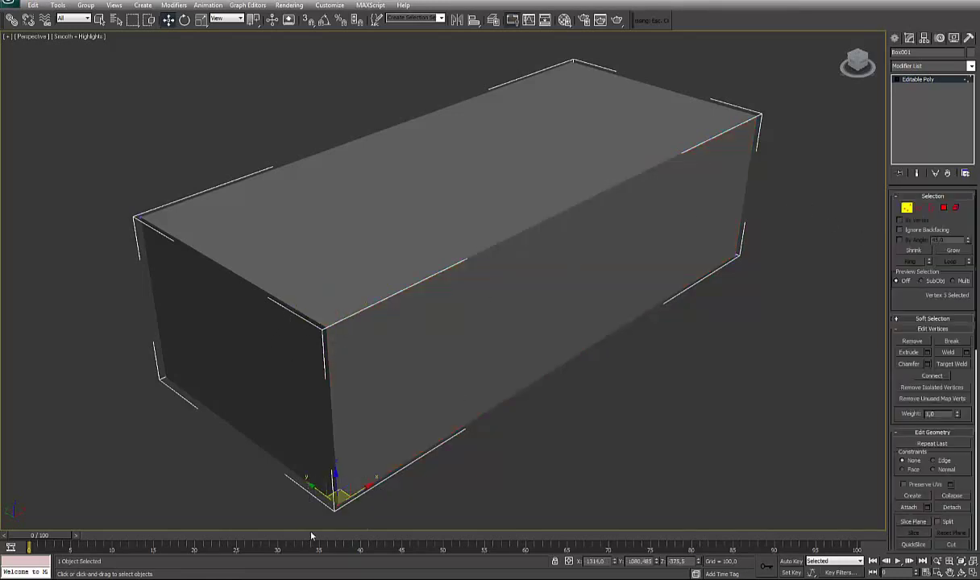
{"action": "left_click_drag", "start_coordinate": [333, 476], "coordinate": [332, 411]}
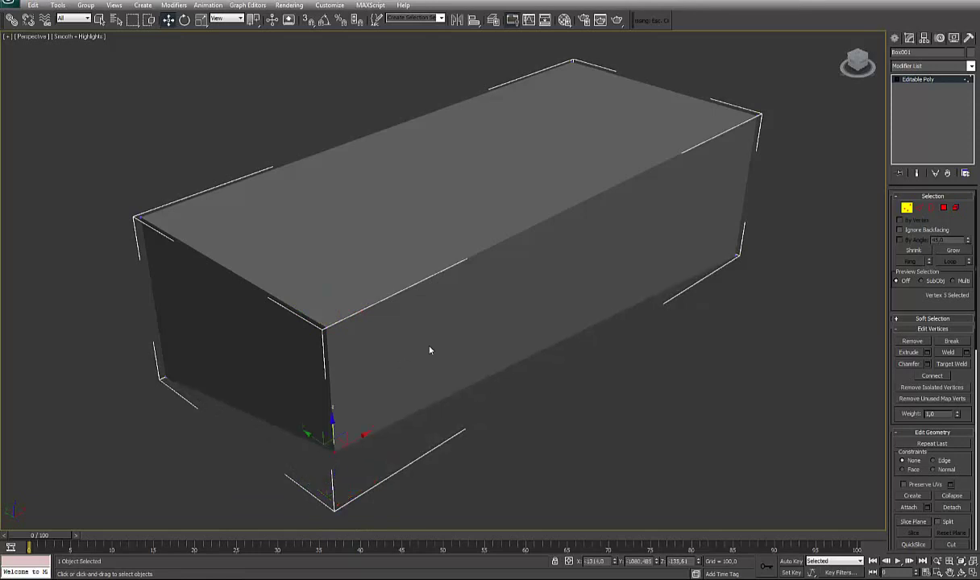
{"action": "key", "text": "ctrl+z"}
Step: Switch to Edge sub-object level with the box's long top front edge selected, and display edged faces in the Perspective view
{"action": "left_click", "coordinate": [920, 207]}
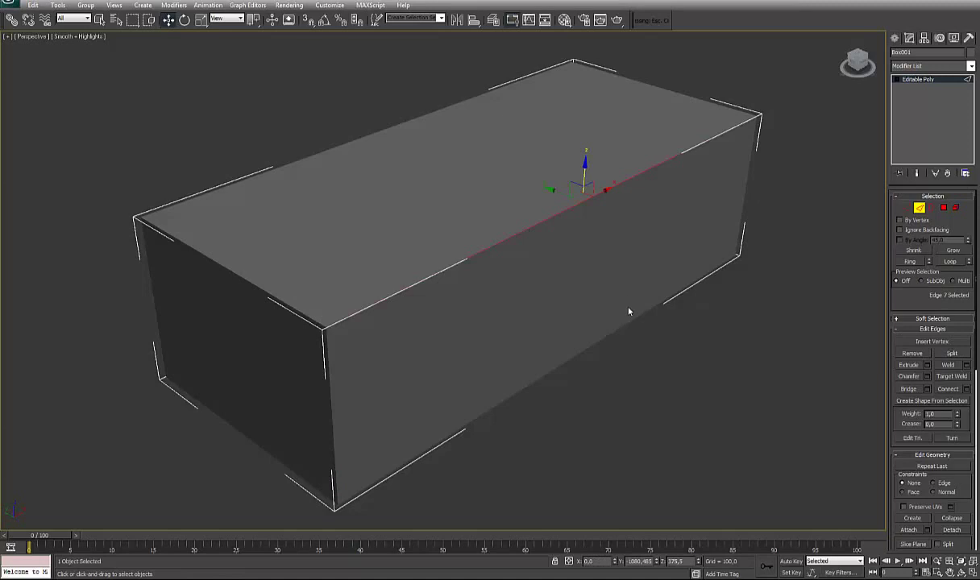
{"action": "key", "text": "F4"}
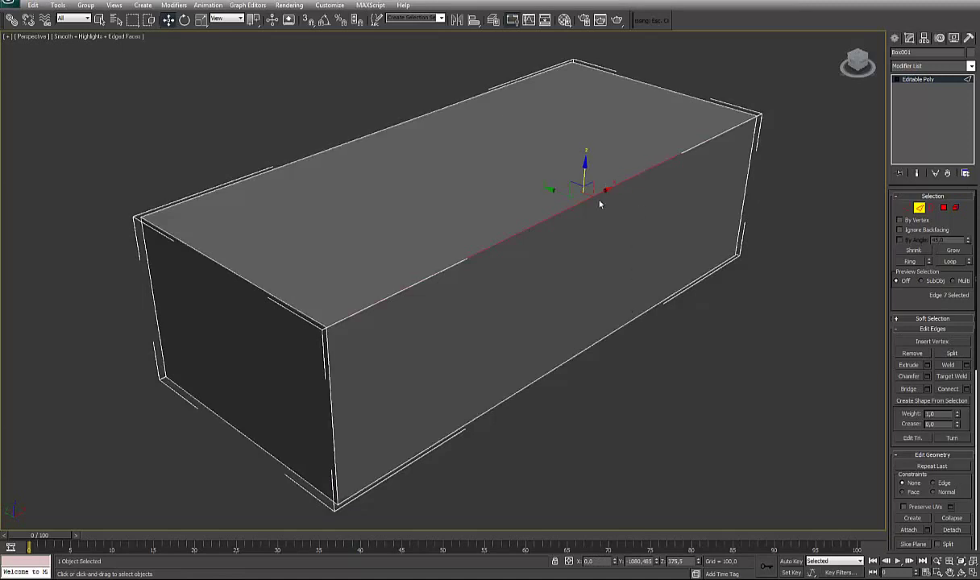
{"action": "mouse_move", "coordinate": [559, 190]}
{"action": "left_mouse_down"}
{"action": "mouse_move", "coordinate": [622, 221]}
{"action": "mouse_move", "coordinate": [559, 203]}
{"action": "left_mouse_up"}
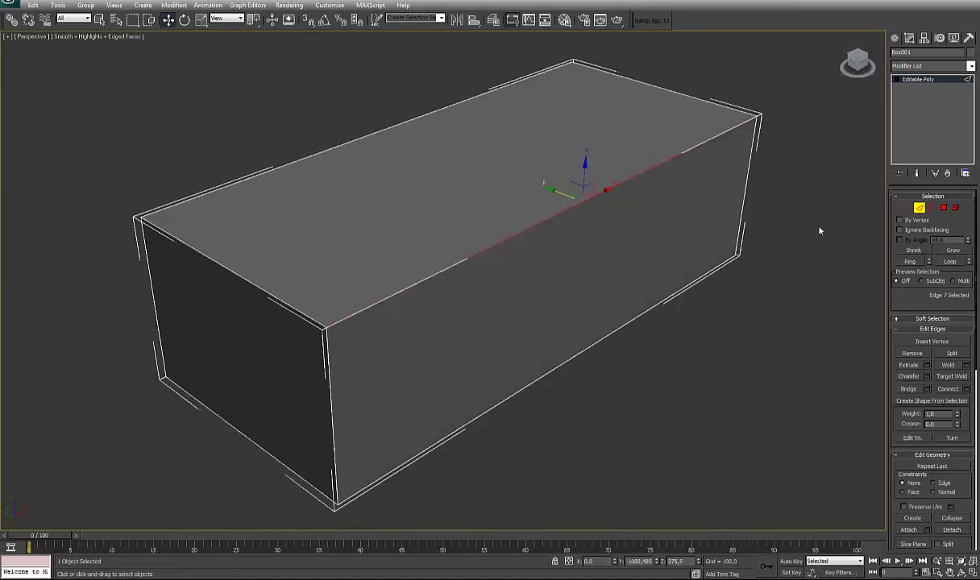
Step: Try the Border, Polygon and Element levels on the box, selecting individual faces and the whole element
{"action": "left_click", "coordinate": [933, 209]}
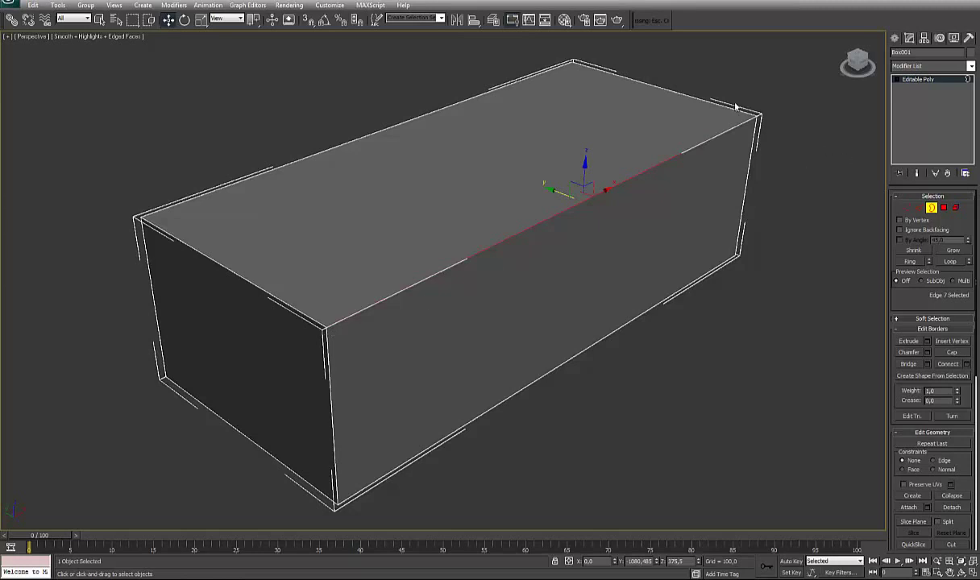
{"action": "left_click", "coordinate": [944, 208]}
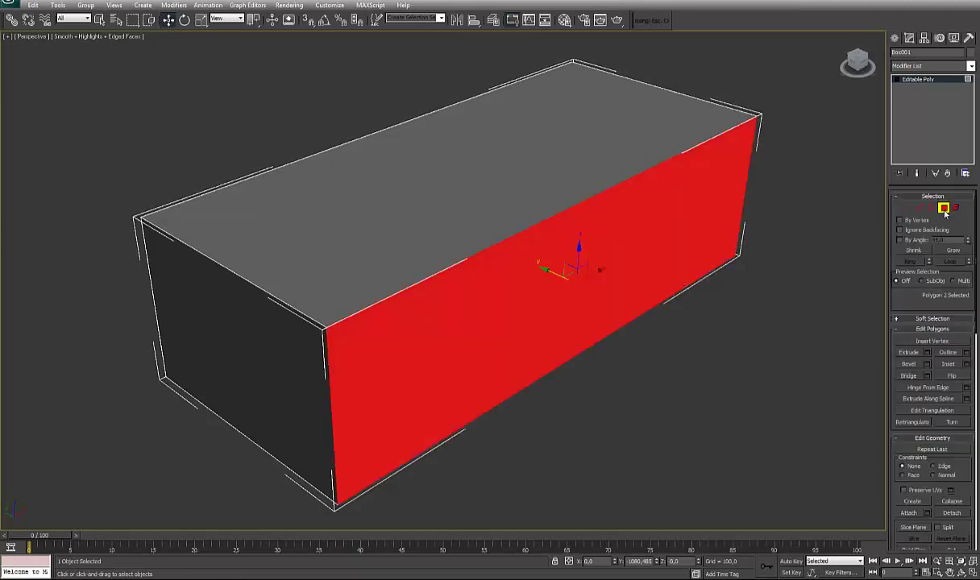
{"action": "left_click", "coordinate": [574, 167]}
{"action": "left_click", "coordinate": [588, 223]}
{"action": "left_click", "coordinate": [258, 328]}
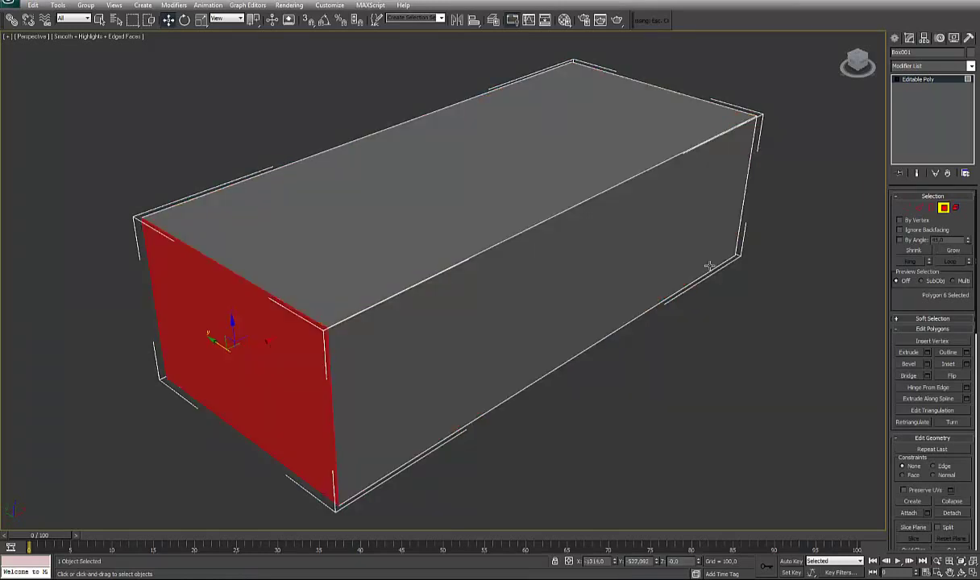
{"action": "left_click", "coordinate": [956, 207]}
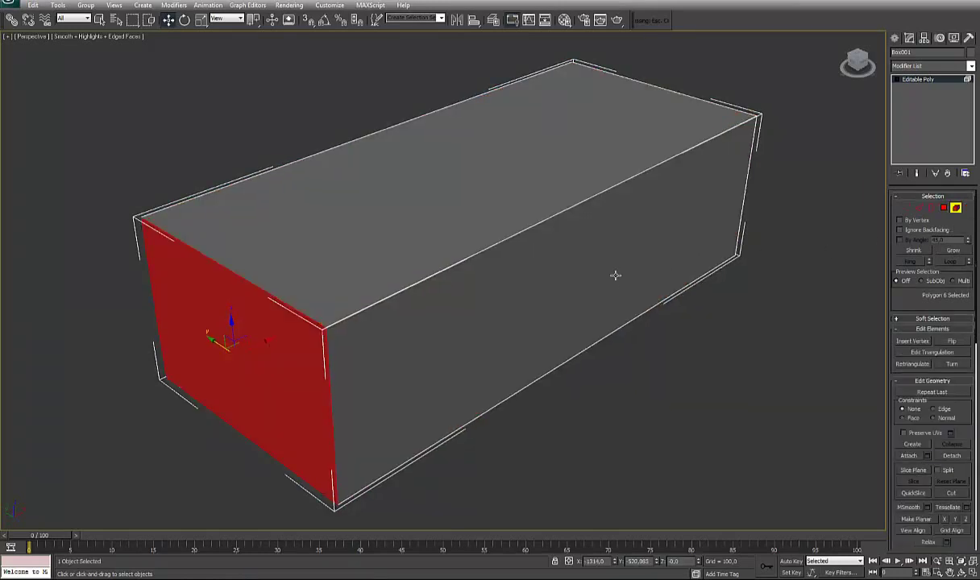
{"action": "left_click", "coordinate": [588, 272]}
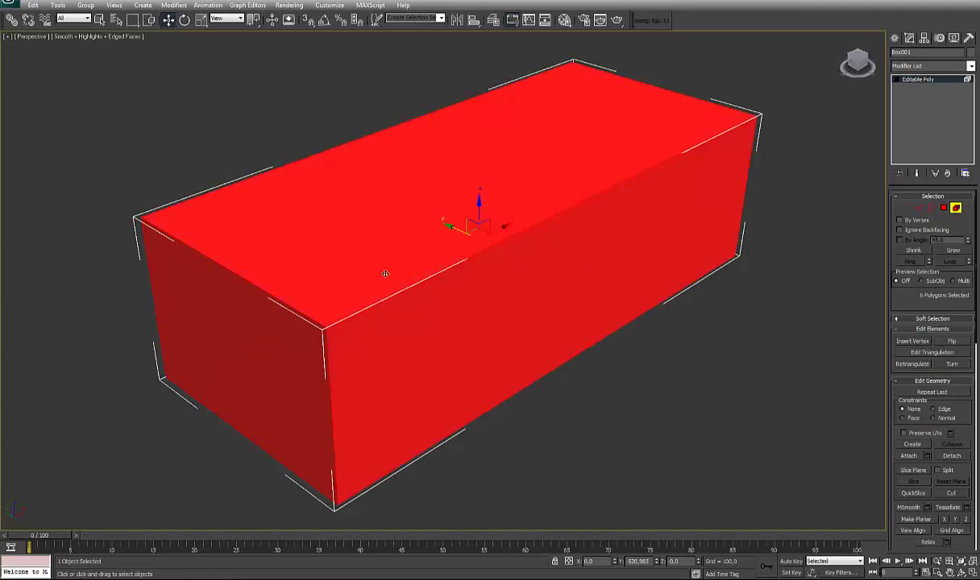
Step: Delete the box's long front side and top polygons at Polygon level
{"action": "key", "text": "4"}
{"action": "left_click", "coordinate": [613, 275]}
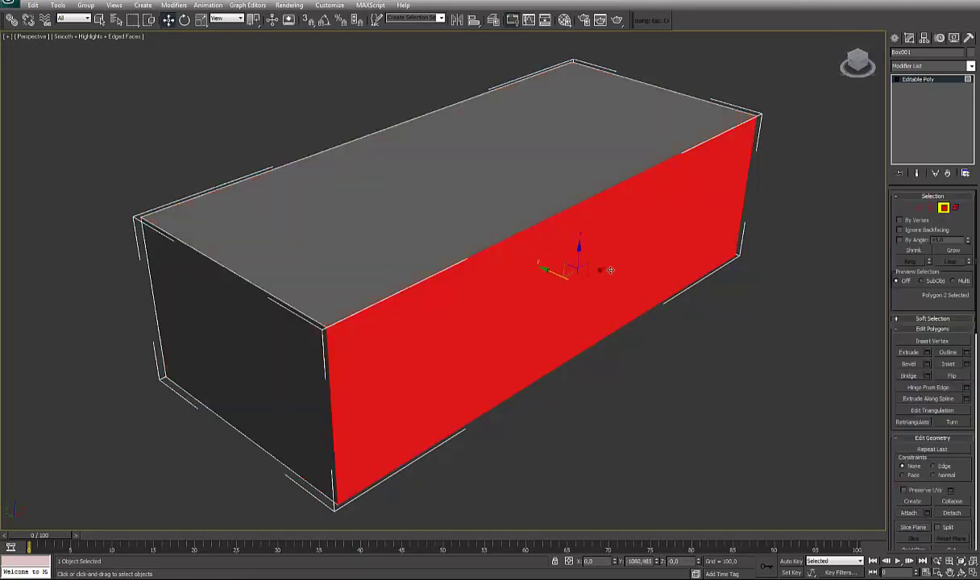
{"action": "left_click", "coordinate": [451, 175], "text": "ctrl"}
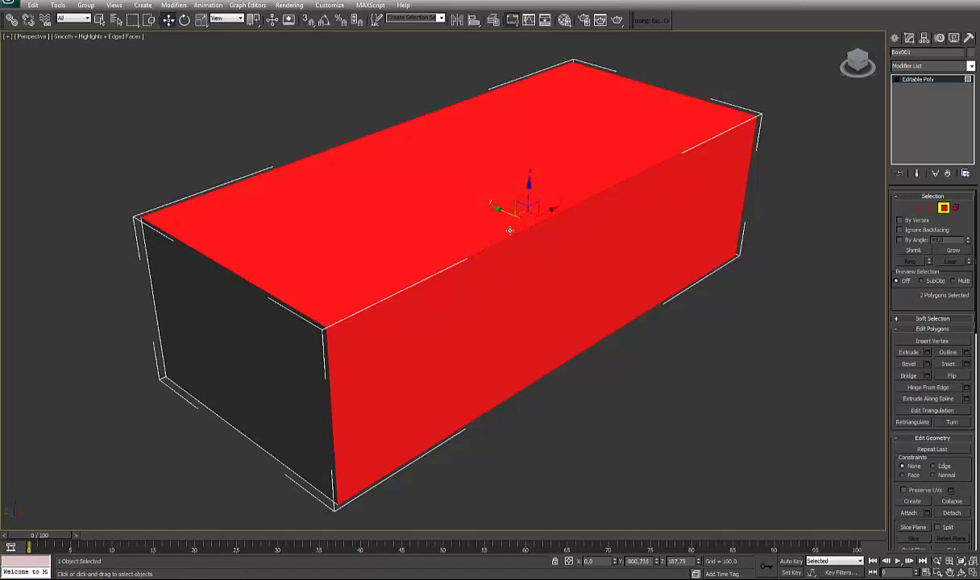
{"action": "key", "text": "Delete"}
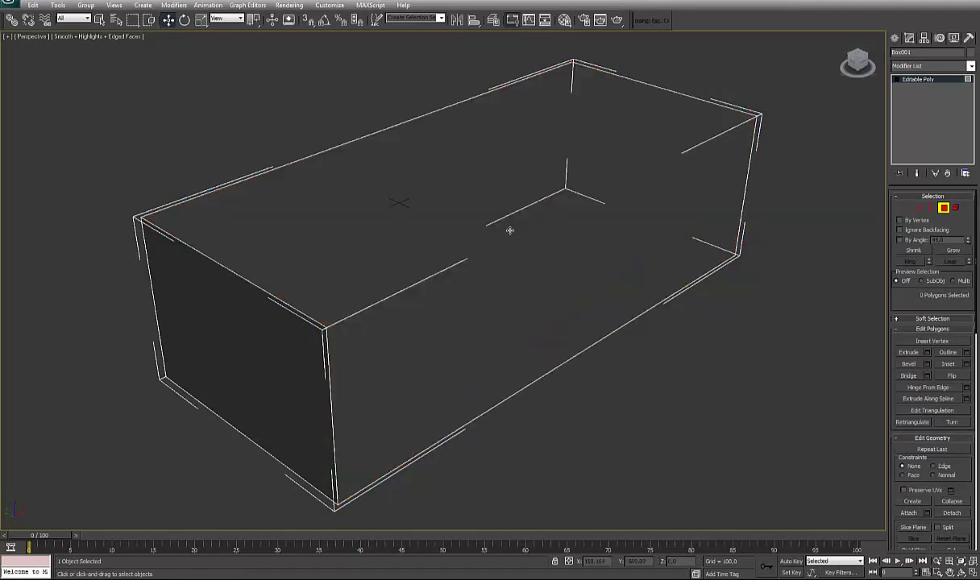
Step: Flip the normals of the whole remaining box element so its faces point inward, and clear the selection
{"action": "left_click", "coordinate": [955, 209]}
{"action": "left_click", "coordinate": [239, 337]}
{"action": "right_click", "coordinate": [651, 434]}
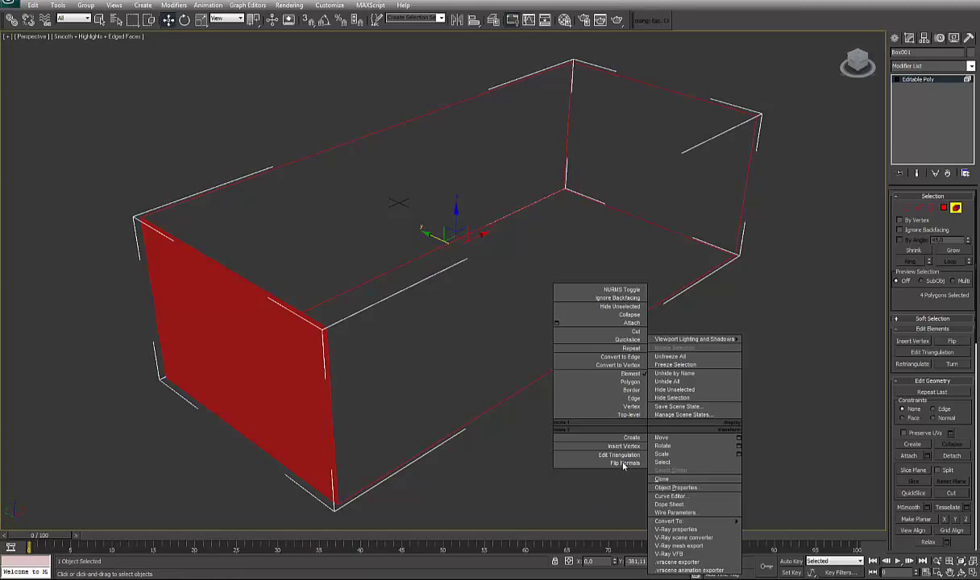
{"action": "left_click", "coordinate": [625, 464]}
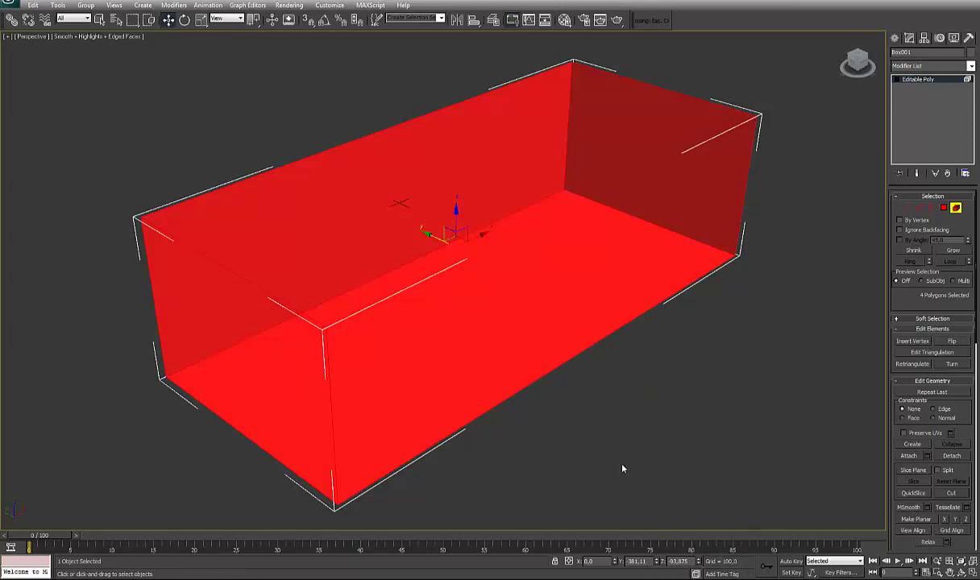
{"action": "left_click", "coordinate": [637, 453]}
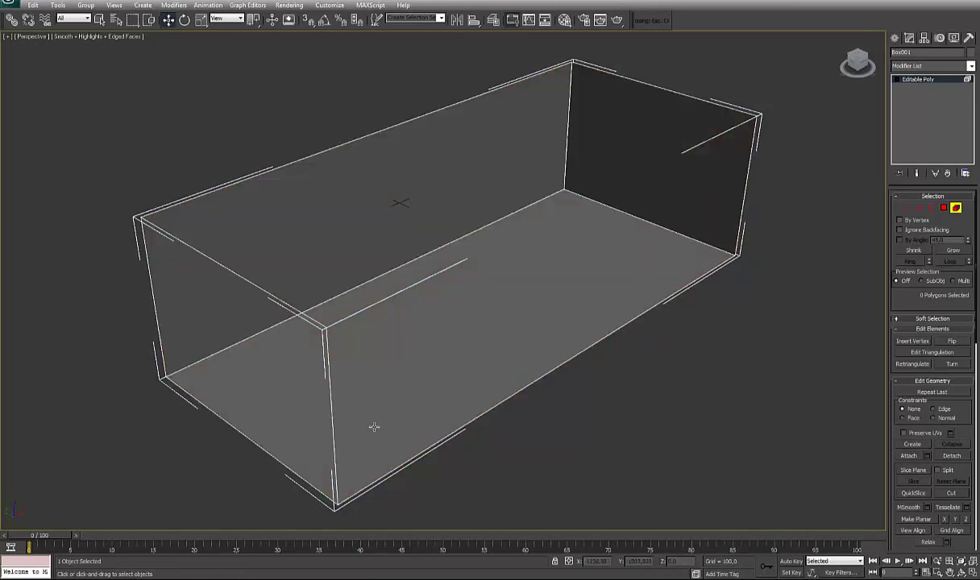
Step: Toggle Backface Cull and Edges Only off and on again in the box's object properties, and accept the dialog
{"action": "middle_click_drag", "start_coordinate": [395, 395], "coordinate": [365, 385], "text": "alt"}
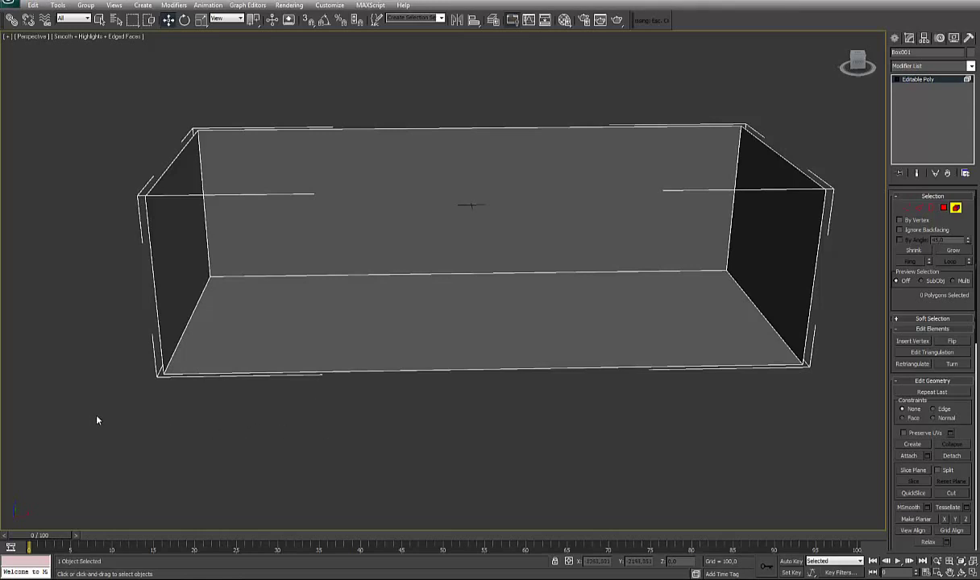
{"action": "left_click", "coordinate": [944, 207]}
{"action": "right_click", "coordinate": [853, 271]}
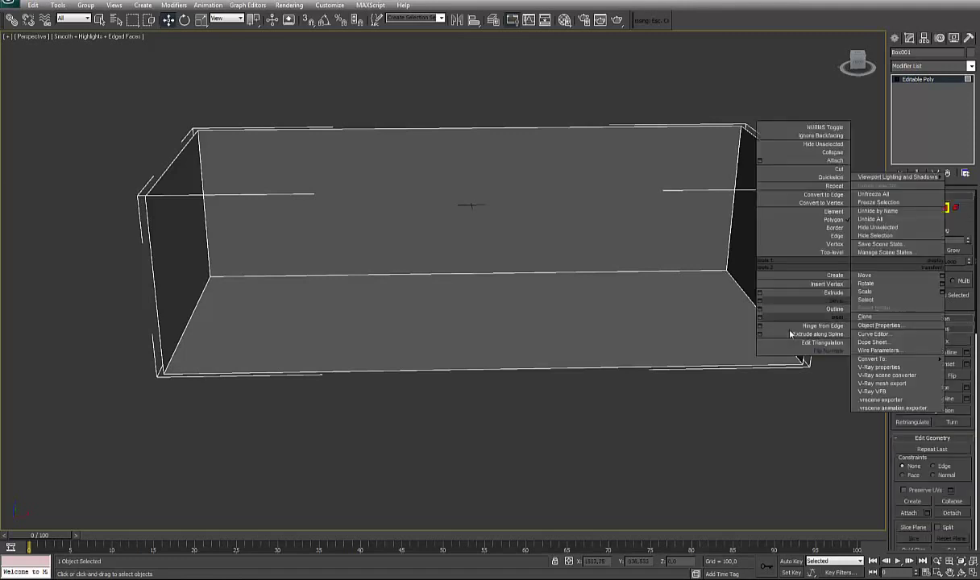
{"action": "left_click", "coordinate": [871, 326]}
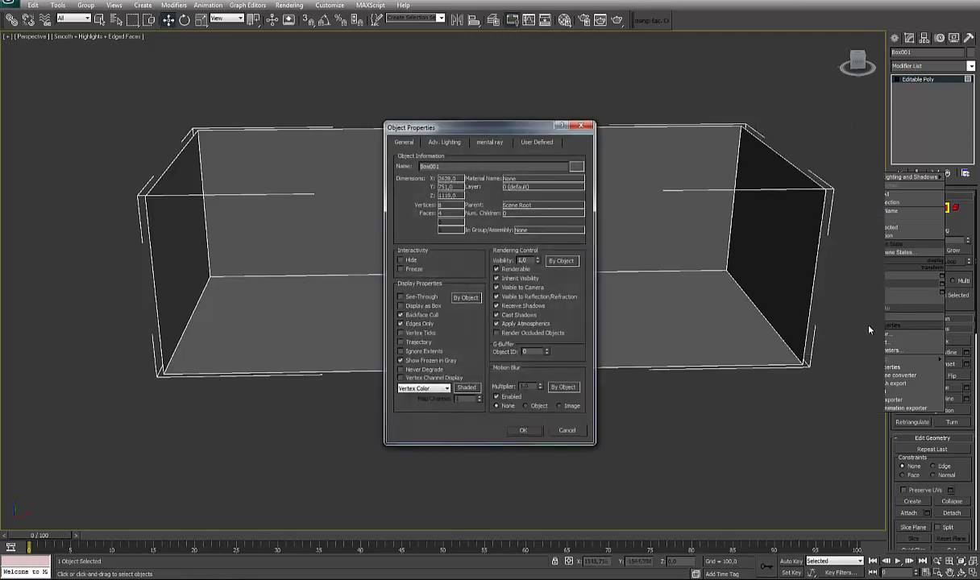
{"action": "left_click", "coordinate": [401, 323]}
{"action": "left_click", "coordinate": [401, 314]}
{"action": "left_click", "coordinate": [401, 323]}
{"action": "left_click", "coordinate": [401, 315]}
{"action": "left_click", "coordinate": [524, 430]}
Step: Leave sub-object editing, show all four viewports, fit the open box in each, and make Perspective the active view
{"action": "middle_click_drag", "start_coordinate": [476, 363], "coordinate": [502, 336], "text": "alt"}
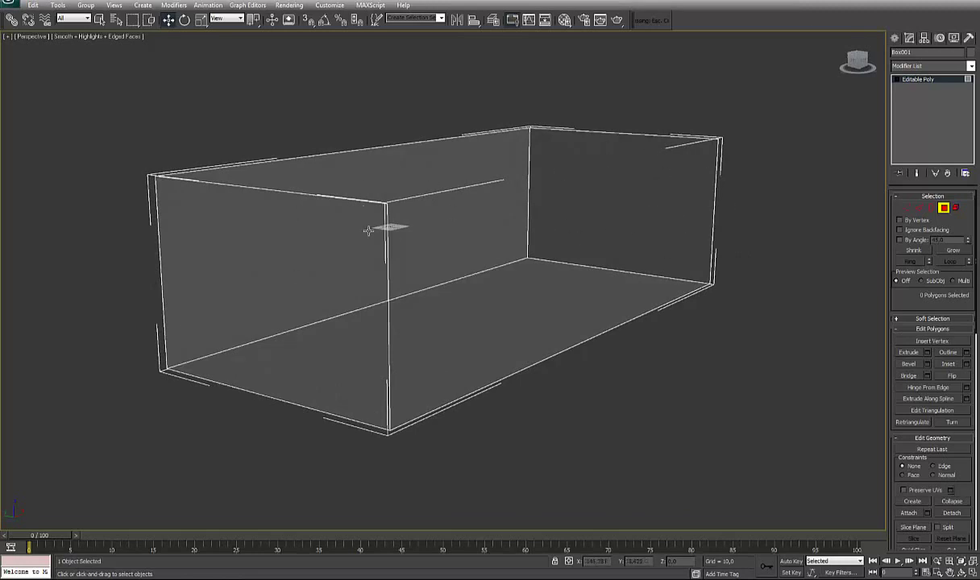
{"action": "middle_click_drag", "start_coordinate": [457, 240], "coordinate": [295, 234], "text": "alt"}
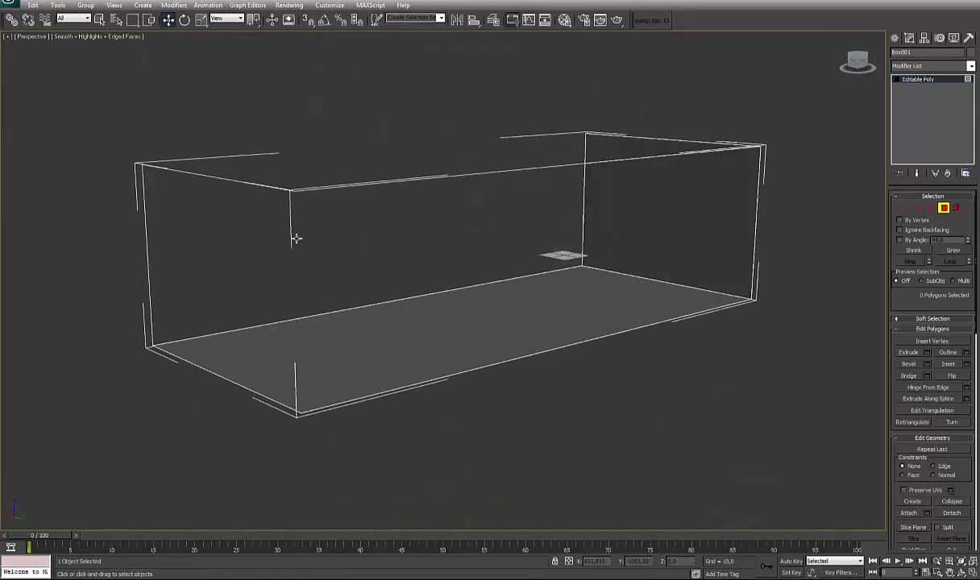
{"action": "middle_click_drag", "start_coordinate": [455, 357], "coordinate": [597, 359], "text": "alt"}
{"action": "scroll", "coordinate": [588, 372], "scroll_direction": "down", "scroll_amount": 3}
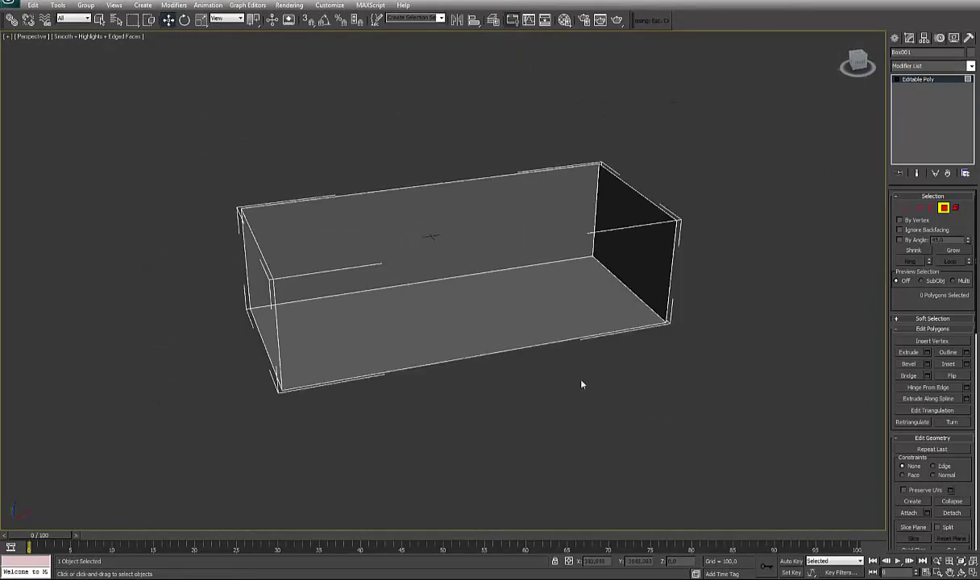
{"action": "middle_click_drag", "start_coordinate": [584, 394], "coordinate": [593, 398], "text": "alt"}
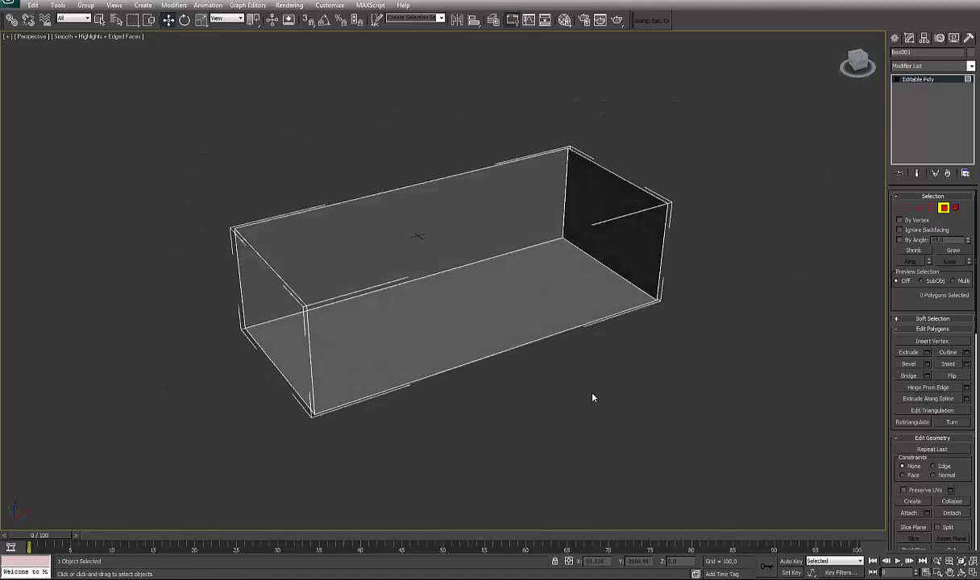
{"action": "left_click", "coordinate": [894, 38]}
{"action": "key", "text": "alt+w"}
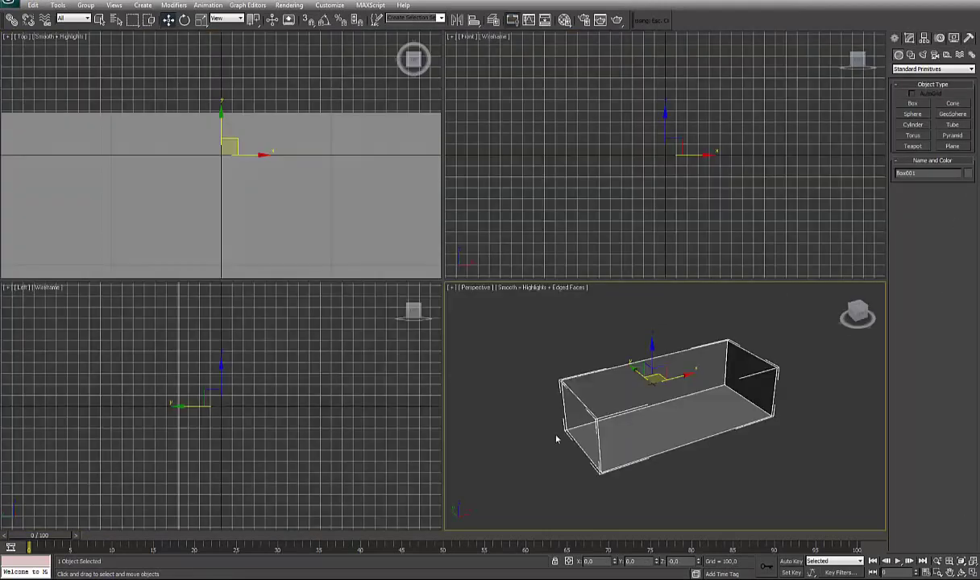
{"action": "key", "text": "ctrl+shift+z"}
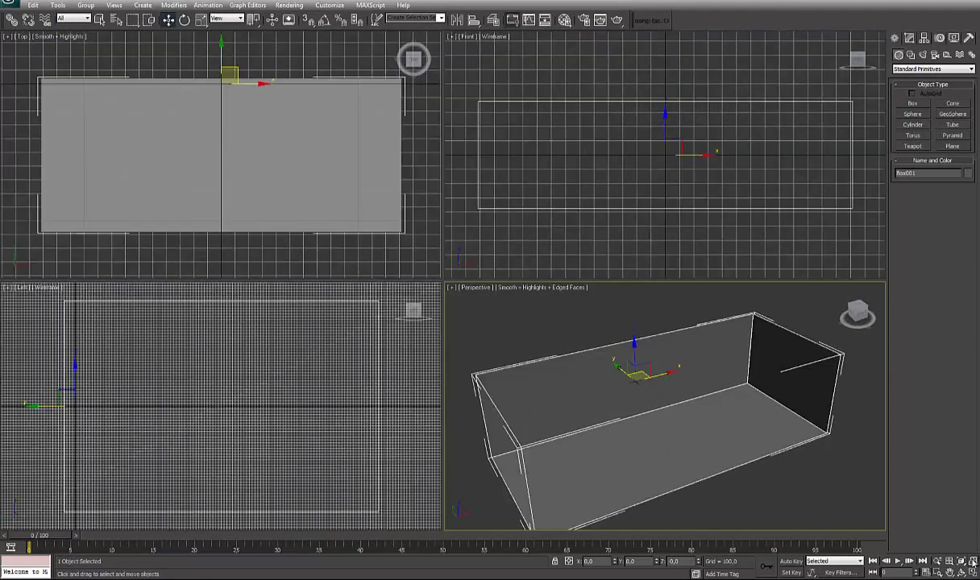
{"action": "right_click", "coordinate": [8, 293]}
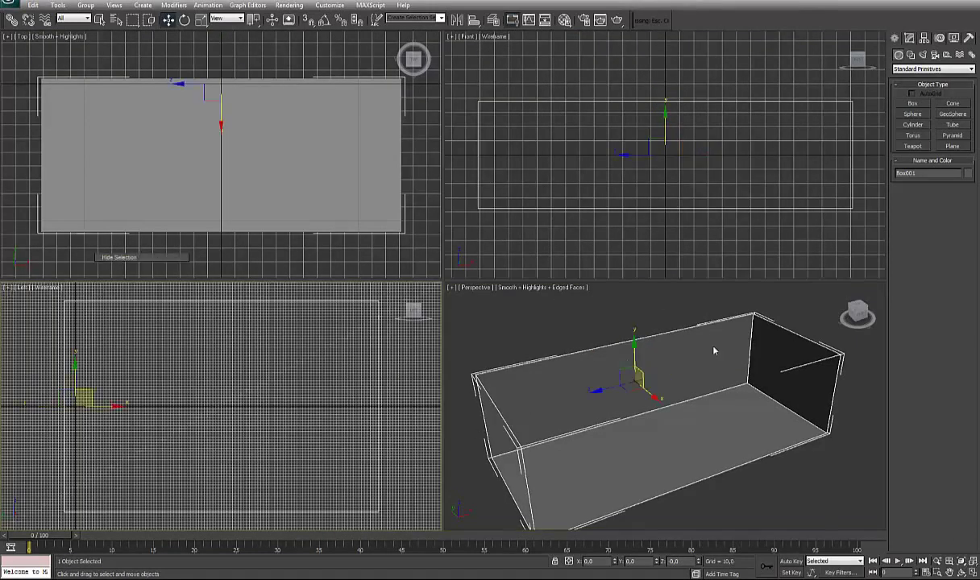
{"action": "left_click", "coordinate": [605, 473]}
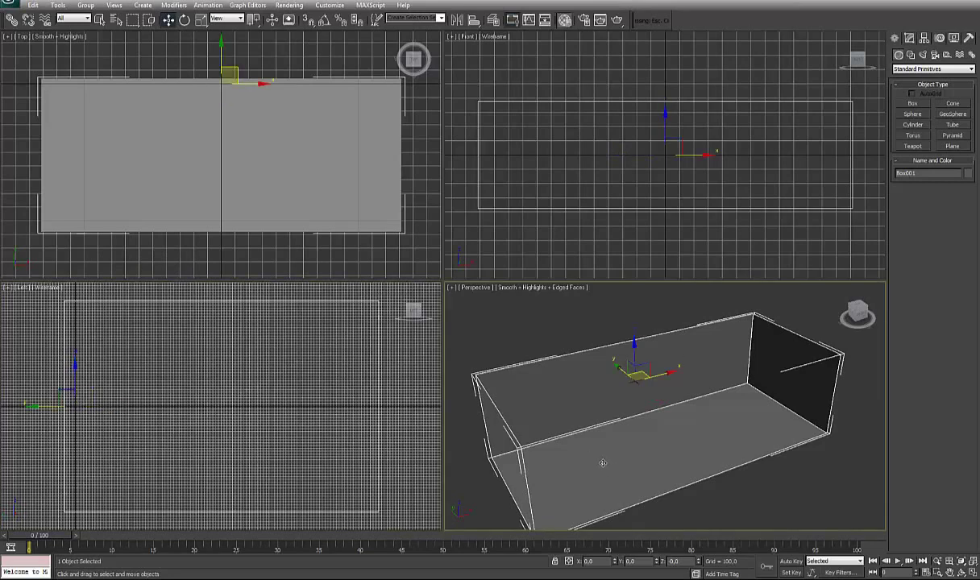
Step: Open the Material Editor and assign the 01 - Default material to the open box
{"action": "key", "text": "m"}
{"action": "left_click_drag", "start_coordinate": [726, 29], "coordinate": [260, 44]}
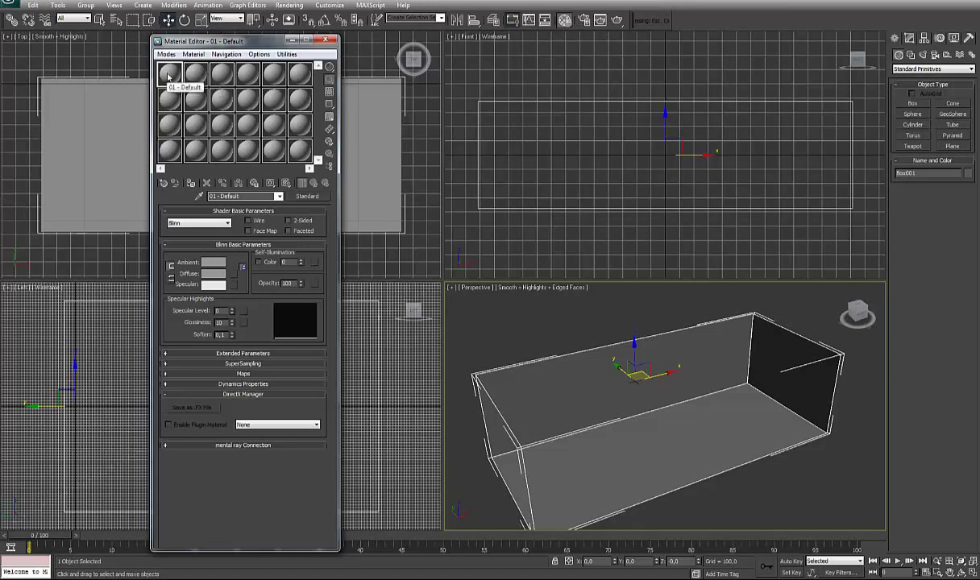
{"action": "left_click_drag", "start_coordinate": [168, 75], "coordinate": [542, 389]}
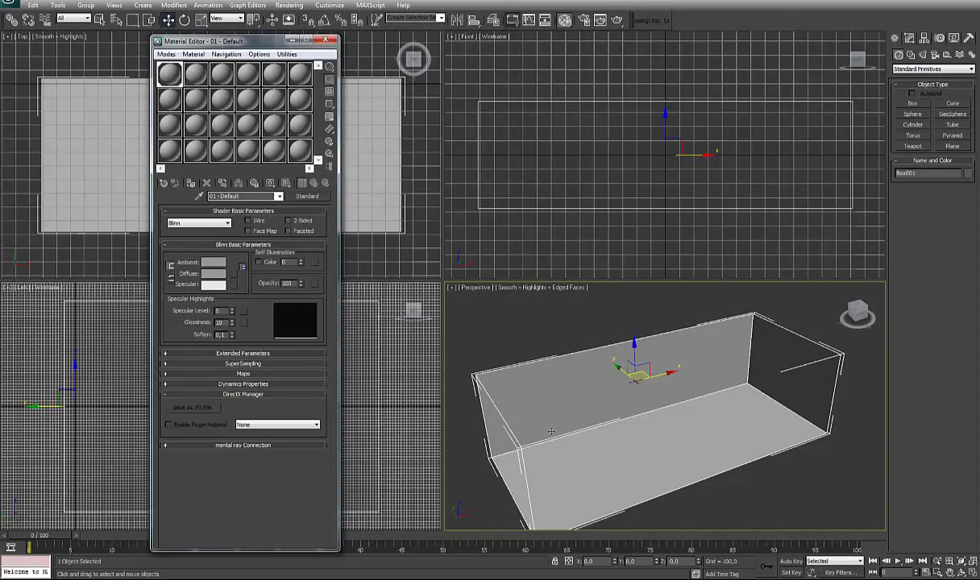
Step: Change the 01 - Default material's type to Multi/Sub-Object, discarding the old material
{"action": "left_click", "coordinate": [307, 198]}
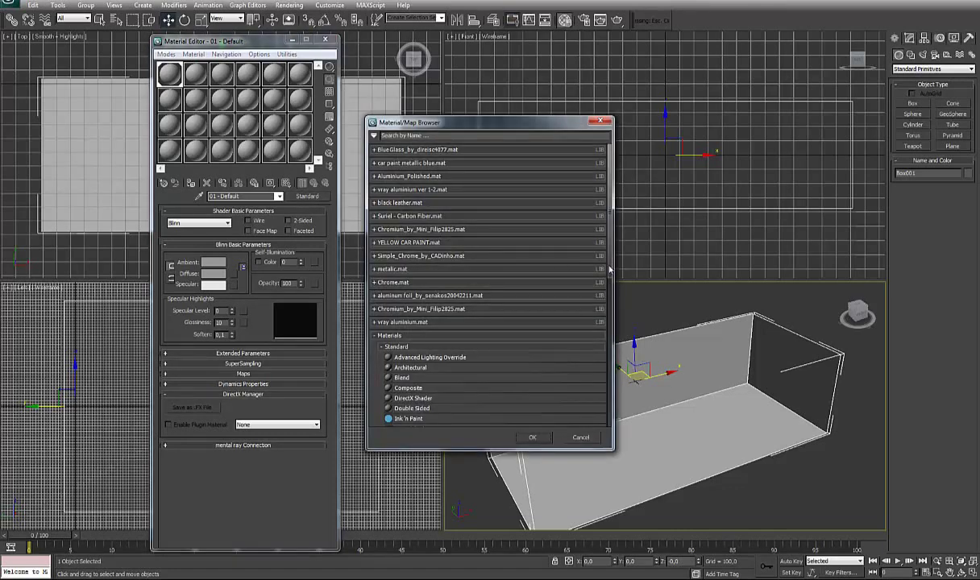
{"action": "scroll", "coordinate": [482, 275], "scroll_direction": "down", "scroll_amount": 5}
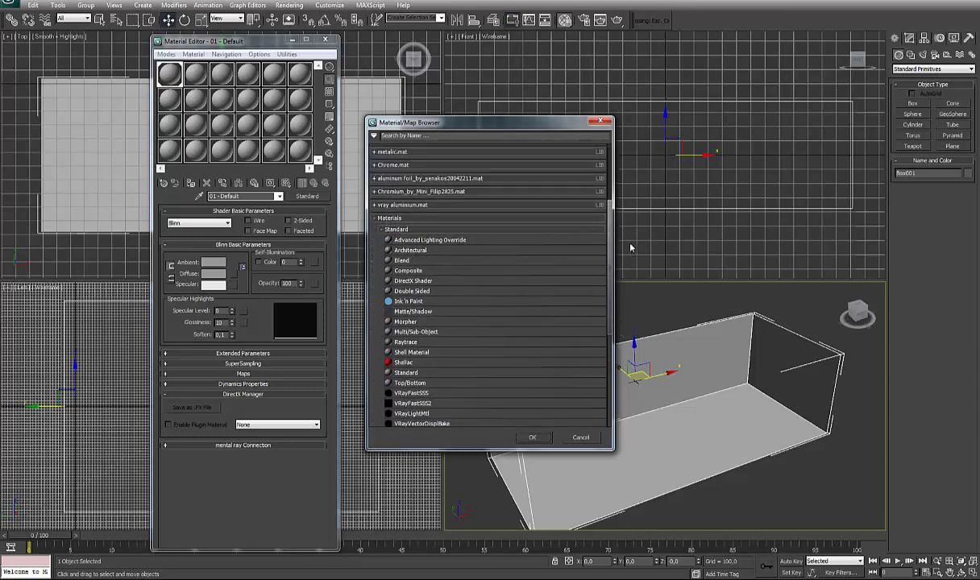
{"action": "scroll", "coordinate": [429, 299], "scroll_direction": "down", "scroll_amount": 3}
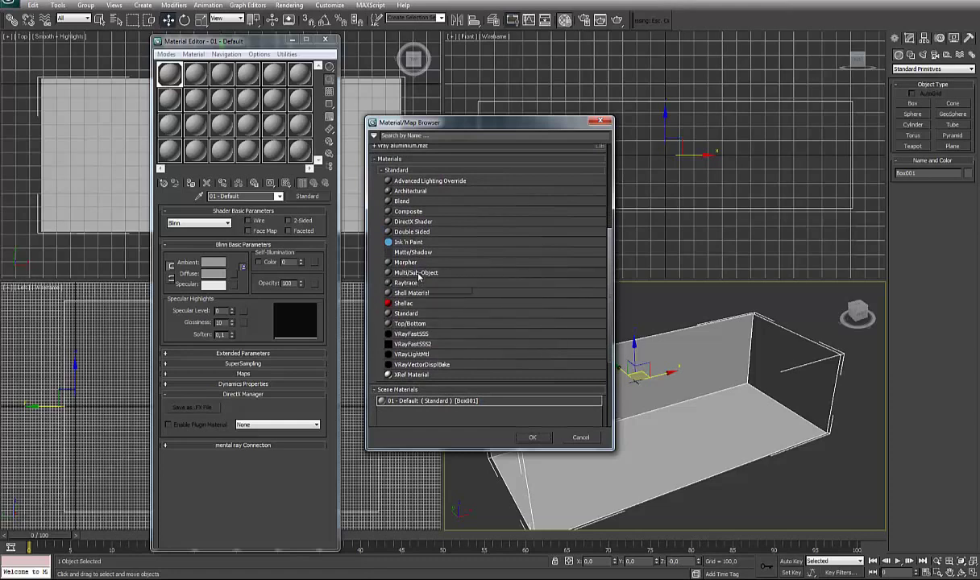
{"action": "double_click", "coordinate": [416, 274]}
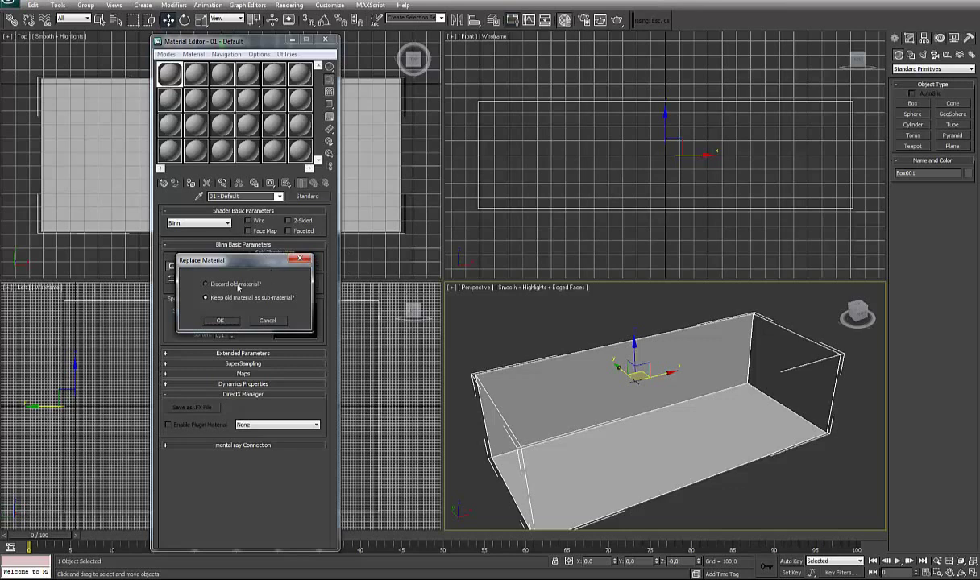
{"action": "left_click", "coordinate": [219, 319]}
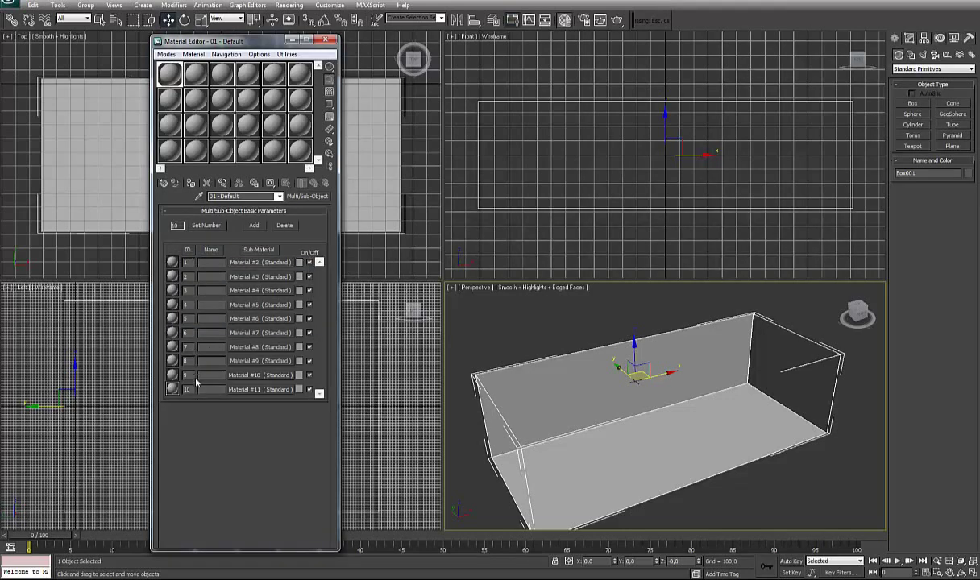
Step: Set the Multi/Sub-Object material to 4 sub-materials and rename the material referencias
{"action": "left_click", "coordinate": [207, 225]}
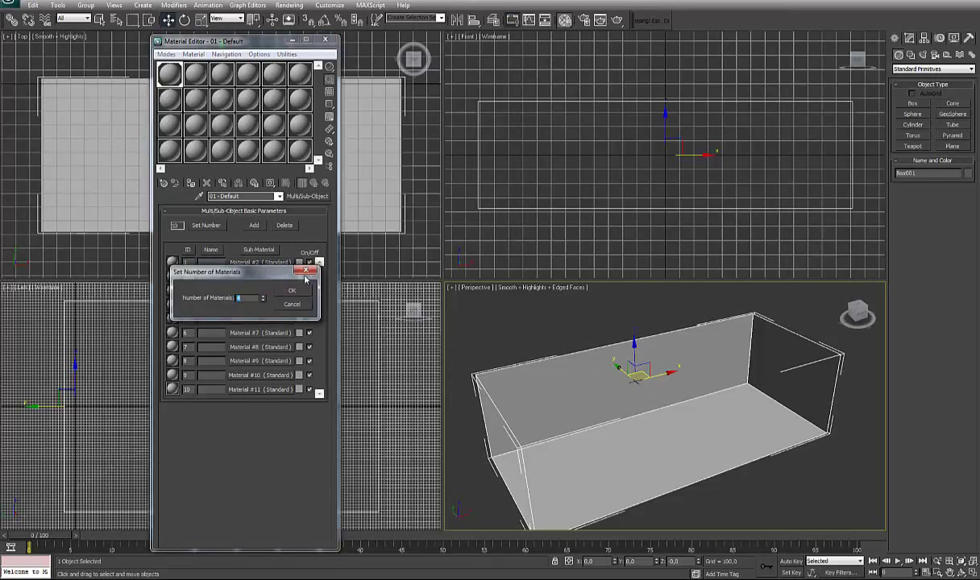
{"action": "left_click", "coordinate": [291, 288]}
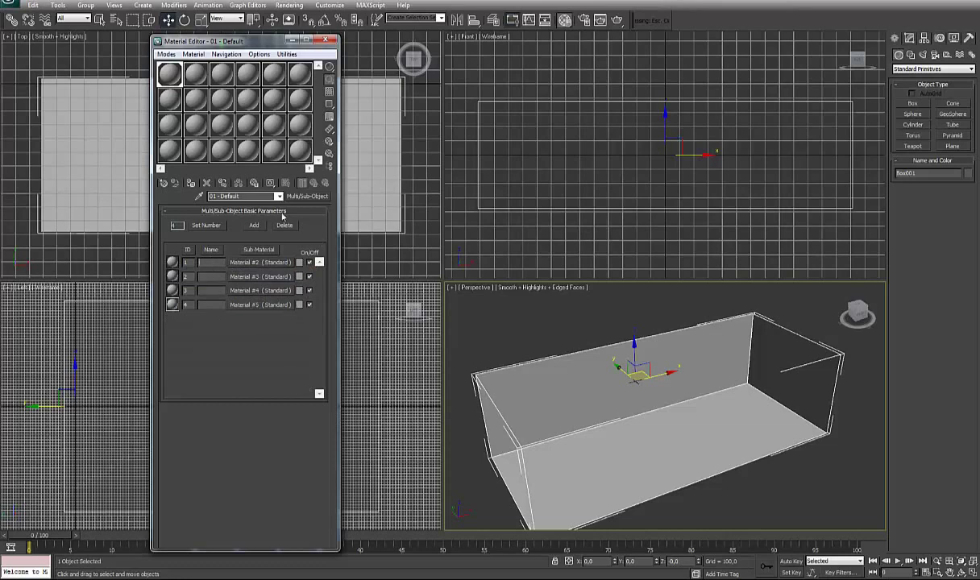
{"action": "left_click_drag", "start_coordinate": [245, 196], "coordinate": [161, 197]}
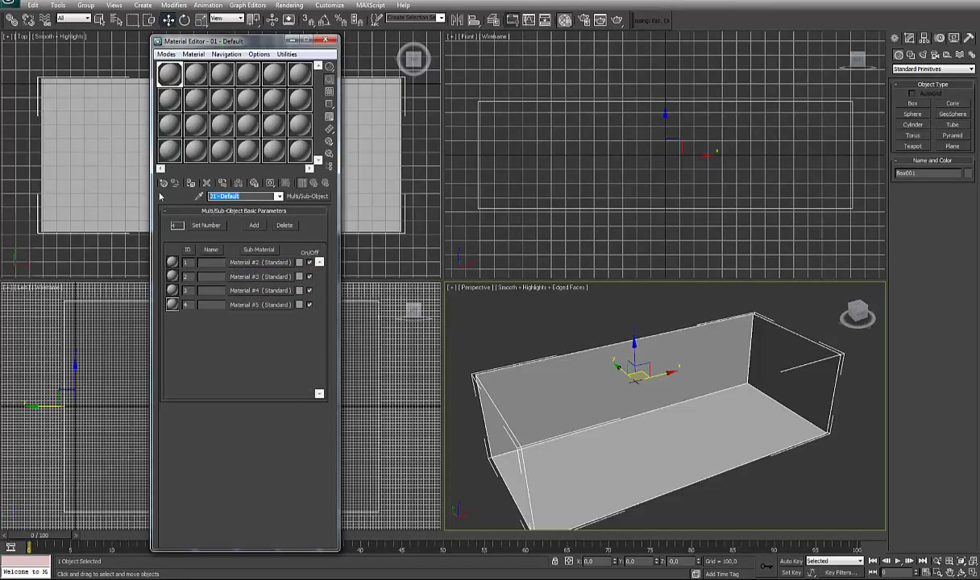
{"action": "type", "text": "referencias"}
{"action": "key", "text": "Return"}
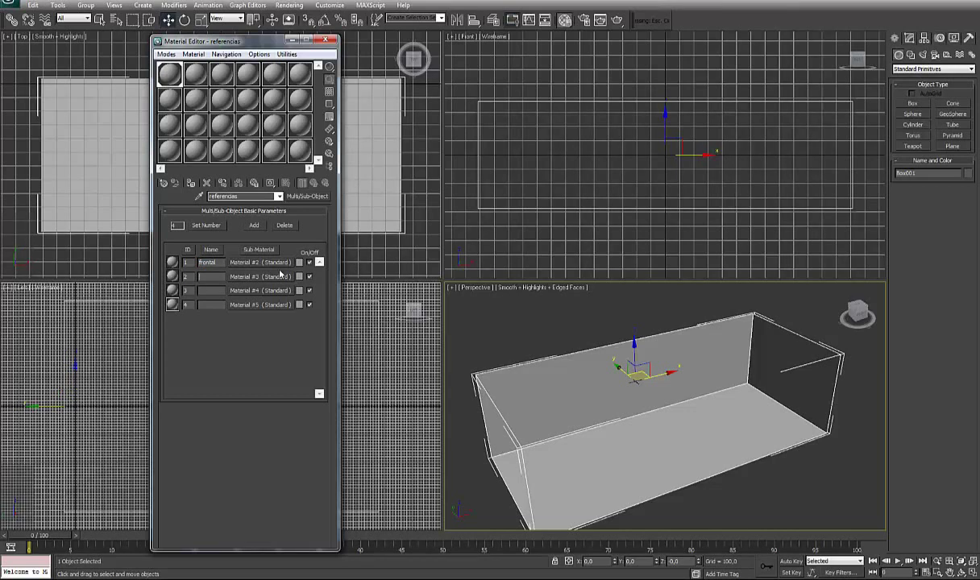
Step: Name the sub-materials with IDs 1 to 4 frontal, lateral, superior and trasera
{"action": "type", "text": "lateral"}
{"action": "key", "text": "Return"}
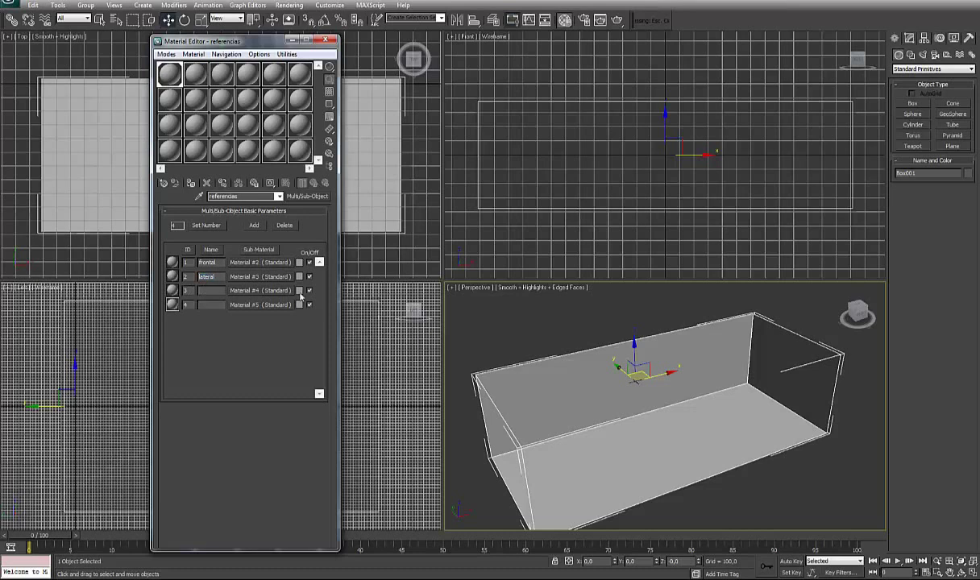
{"action": "left_click", "coordinate": [211, 291]}
{"action": "type", "text": "su"}
{"action": "type", "text": "trasera"}
{"action": "key", "text": "Return"}
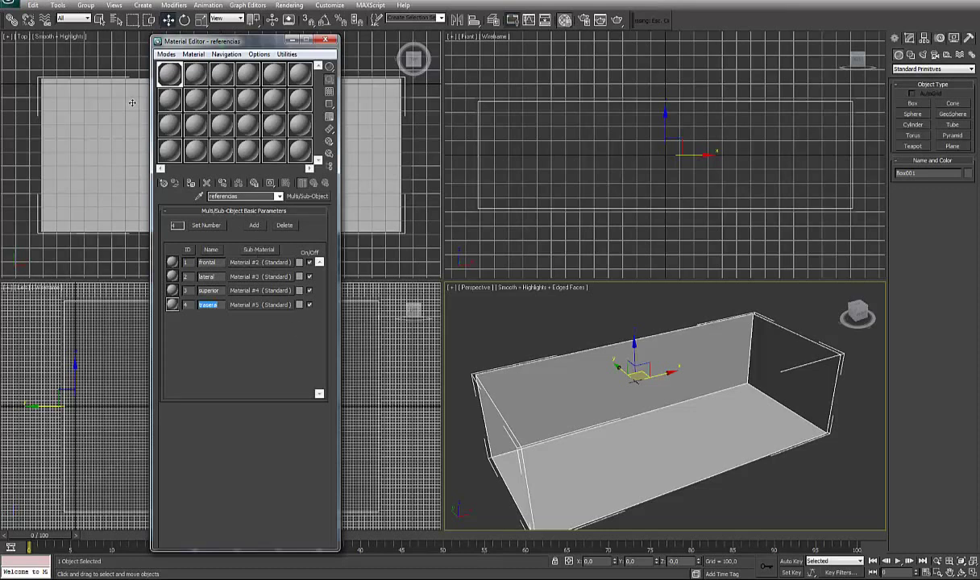
Step: Open an enlarged preview of the referencias material beside the Material Editor
{"action": "double_click", "coordinate": [171, 77]}
{"action": "left_click_drag", "start_coordinate": [433, 62], "coordinate": [682, 39]}
Step: Load bmw_frontal.png from the BMW M6 coupe referencias folder as a Bitmap map in the second sample slot
{"action": "left_click", "coordinate": [195, 74]}
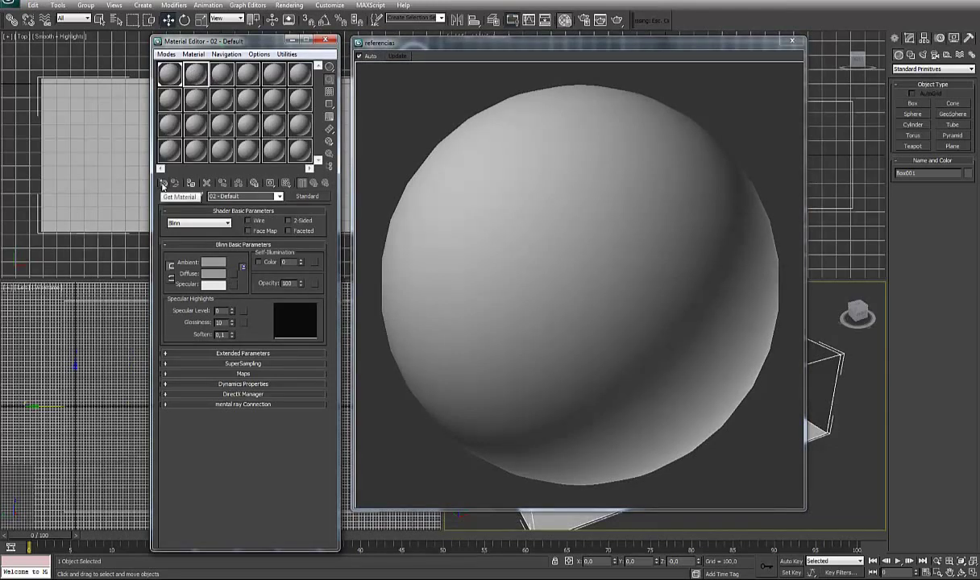
{"action": "left_click", "coordinate": [162, 185]}
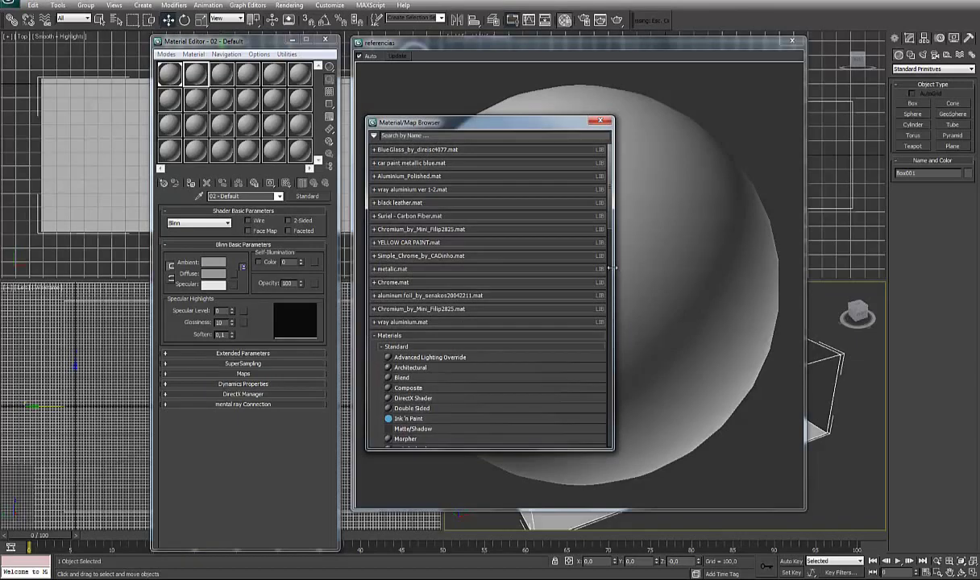
{"action": "left_click_drag", "start_coordinate": [610, 216], "coordinate": [619, 307]}
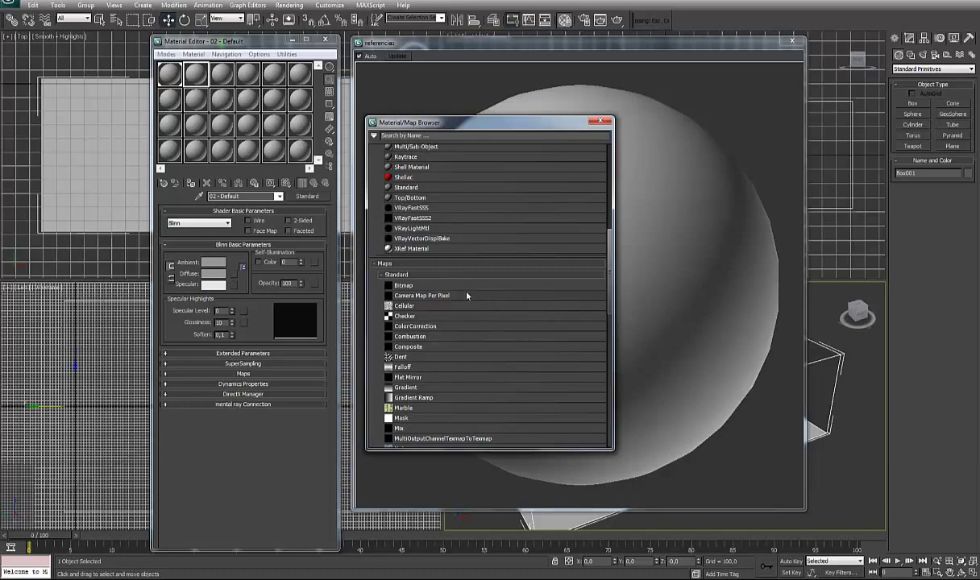
{"action": "double_click", "coordinate": [403, 286]}
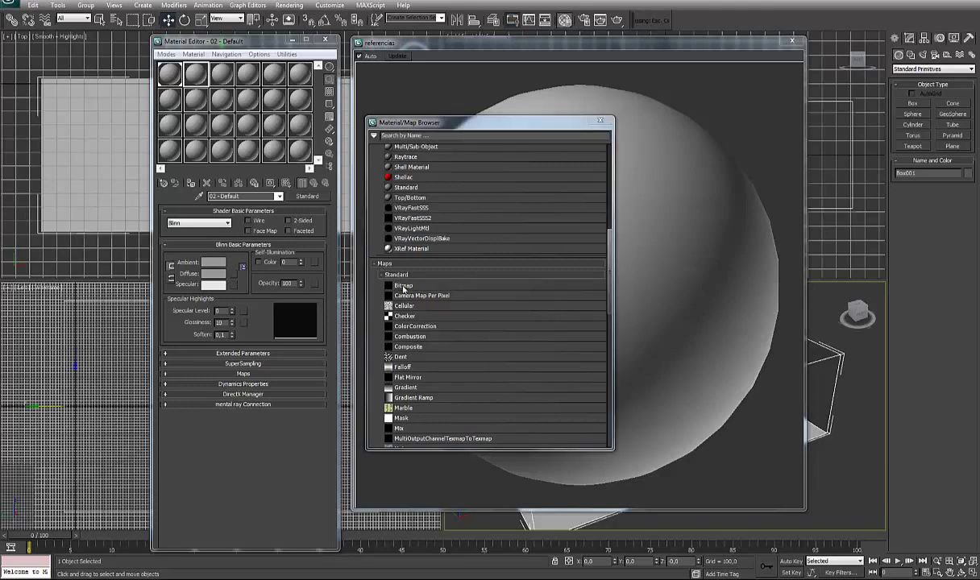
{"action": "left_click", "coordinate": [175, 29]}
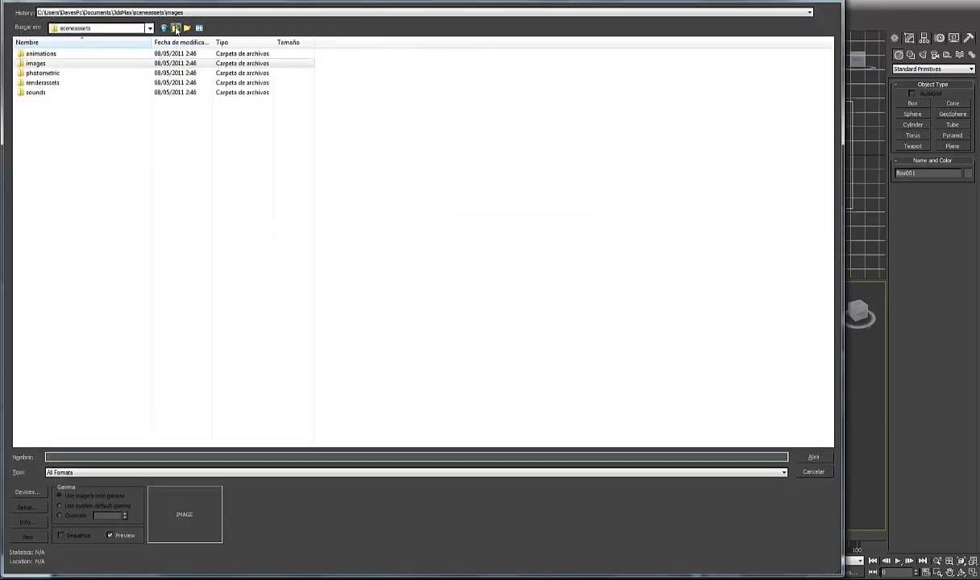
{"action": "left_click", "coordinate": [176, 28]}
{"action": "double_click", "coordinate": [38, 54]}
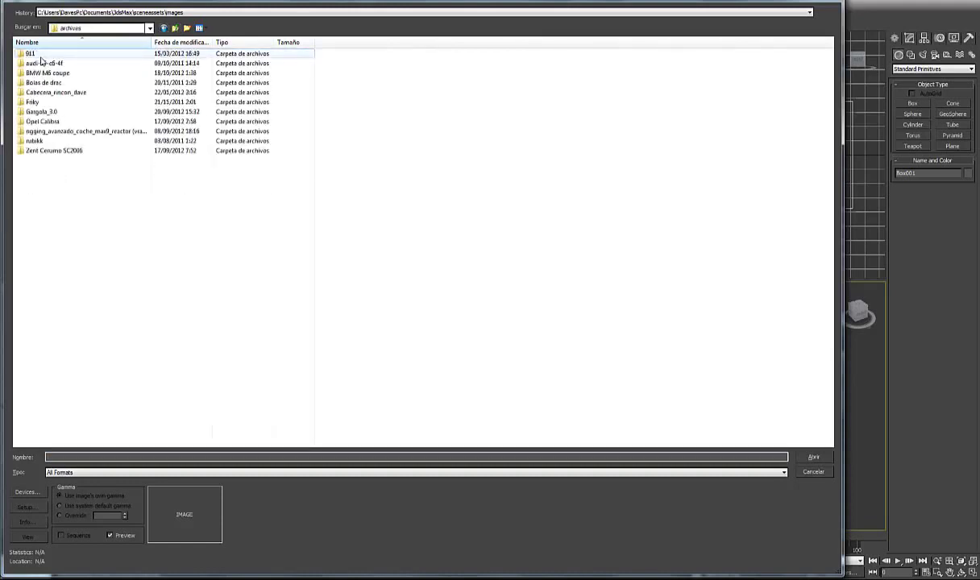
{"action": "double_click", "coordinate": [80, 73]}
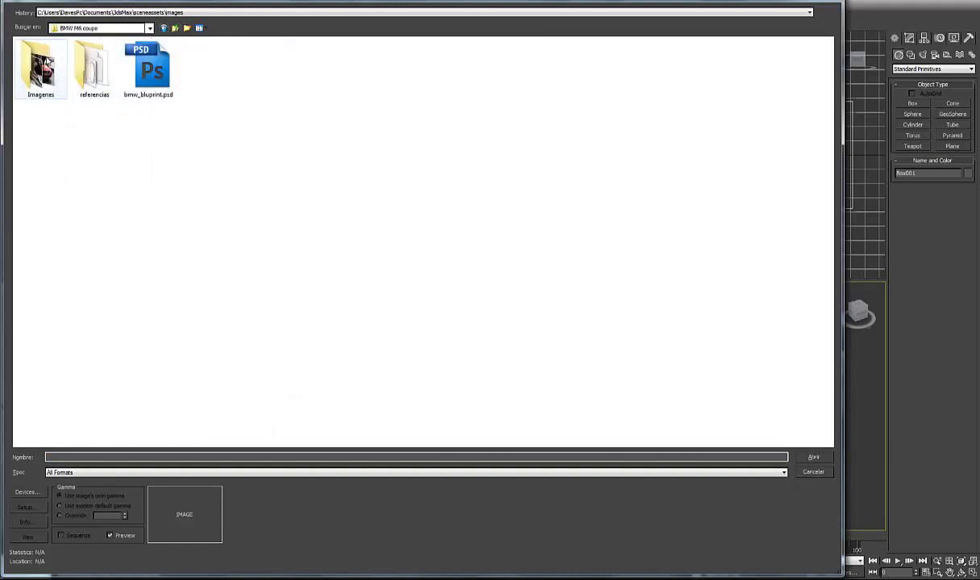
{"action": "double_click", "coordinate": [84, 71]}
{"action": "left_click", "coordinate": [39, 80]}
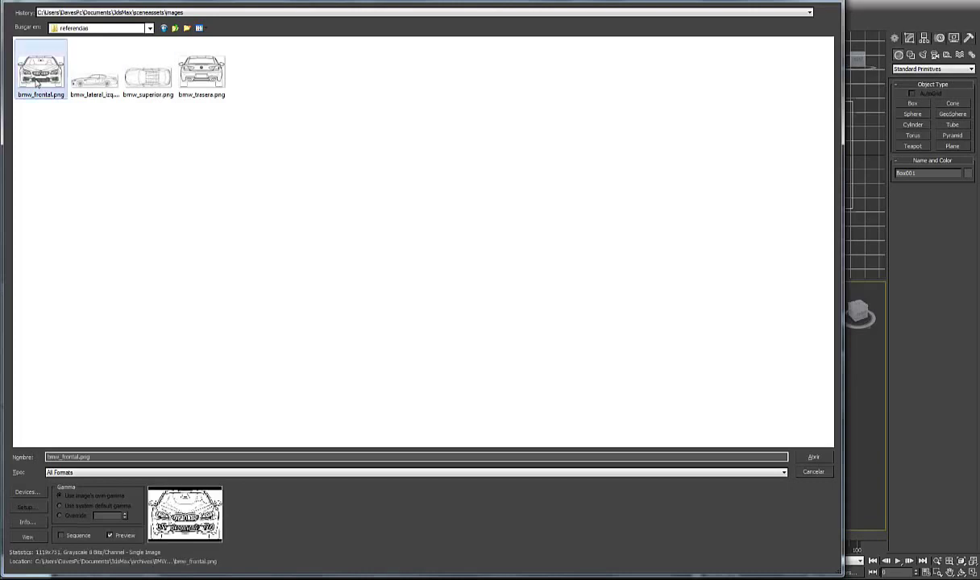
{"action": "left_click", "coordinate": [814, 457]}
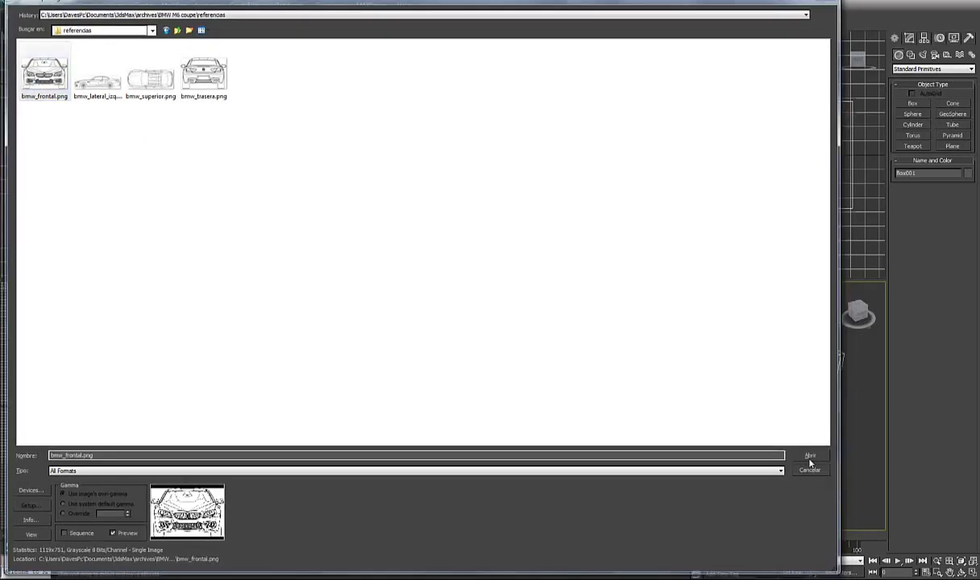
Step: Load bmw_lateral_izq.png as a Bitmap map in the third sample slot
{"action": "left_click", "coordinate": [220, 74]}
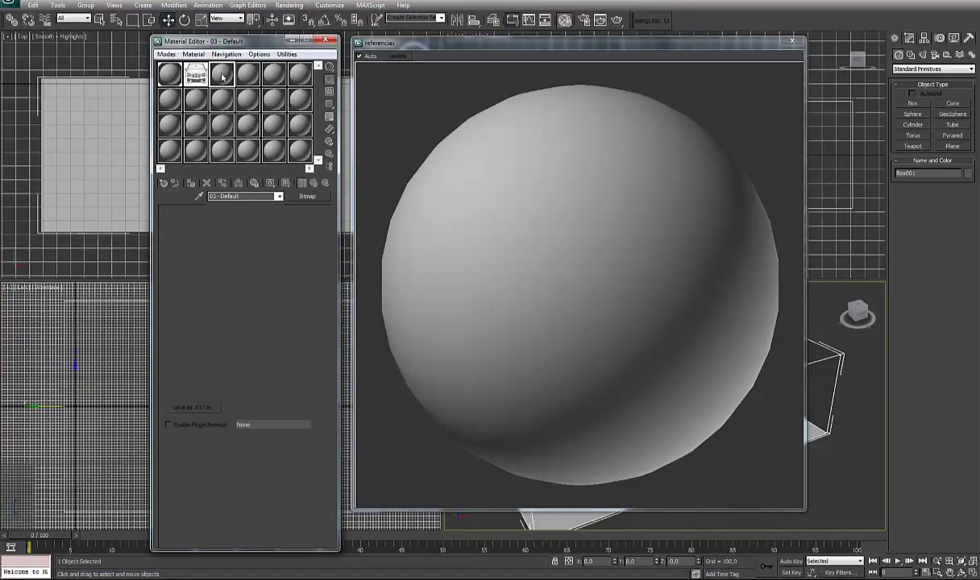
{"action": "left_click", "coordinate": [164, 183]}
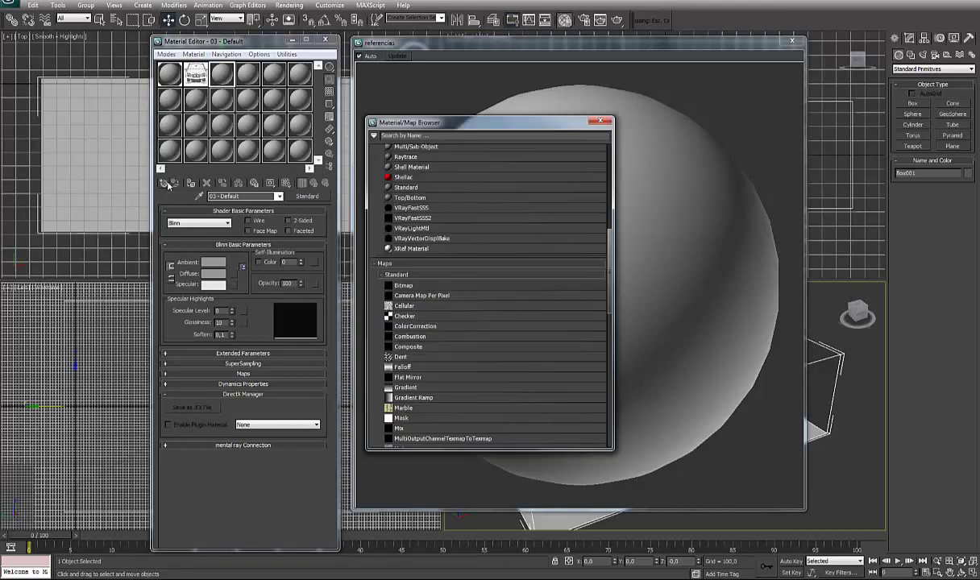
{"action": "double_click", "coordinate": [403, 287]}
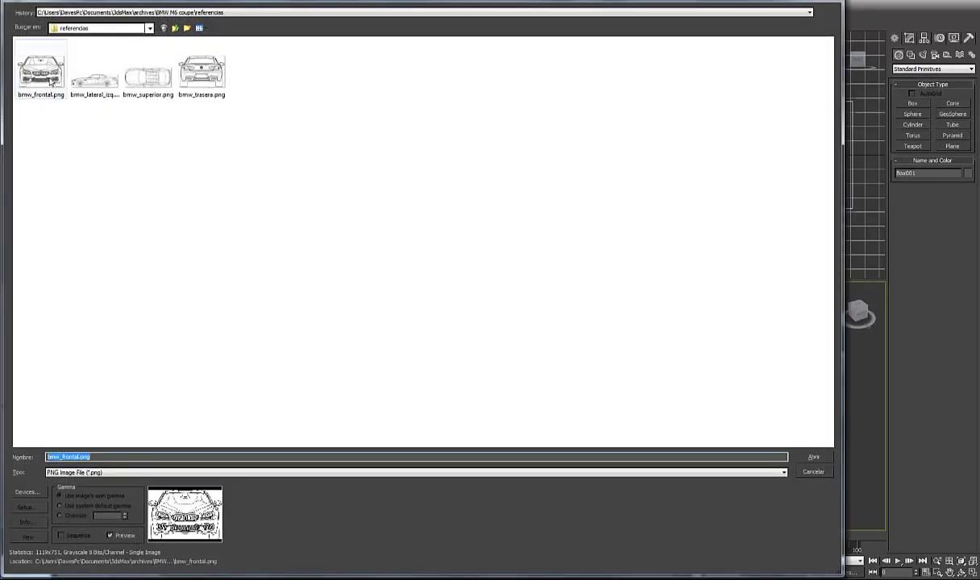
{"action": "left_click", "coordinate": [94, 81]}
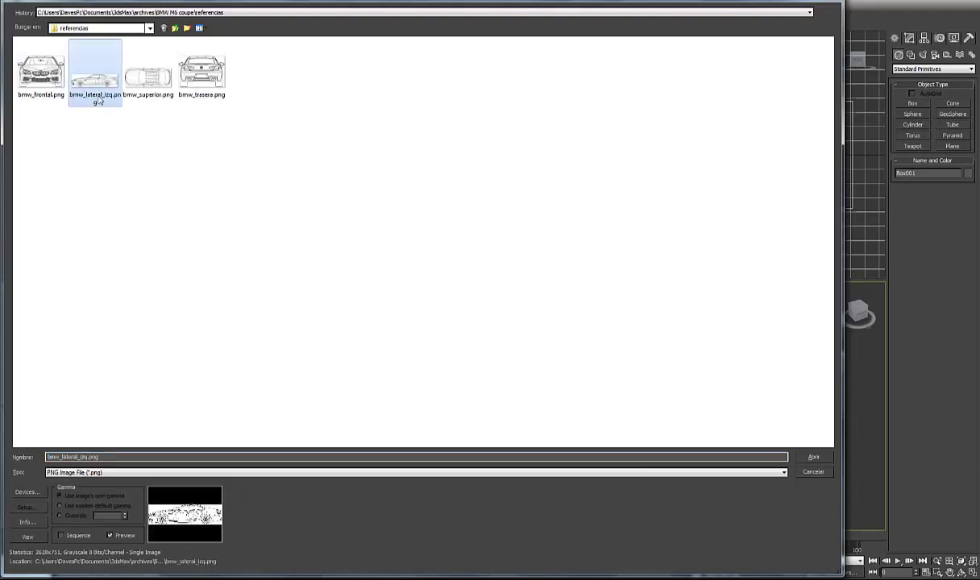
{"action": "left_click", "coordinate": [813, 457]}
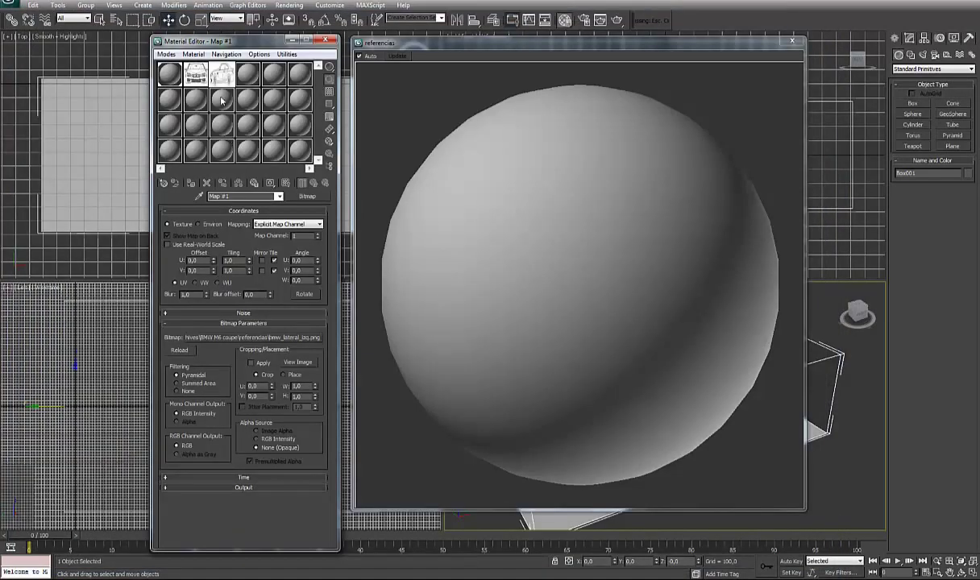
Step: Load bmw_superior.png as a Bitmap map in the fourth sample slot
{"action": "left_click", "coordinate": [240, 70]}
{"action": "left_click", "coordinate": [162, 182]}
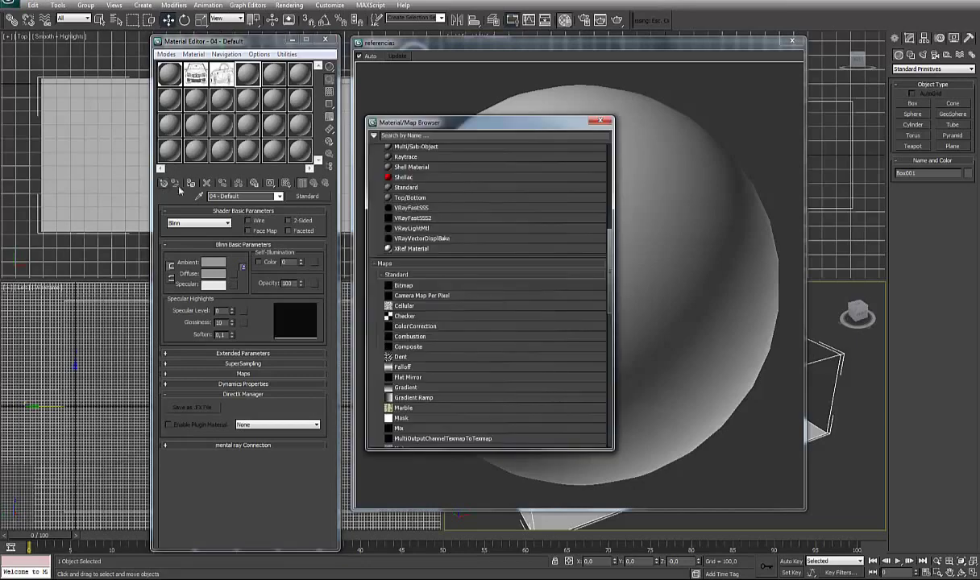
{"action": "double_click", "coordinate": [399, 285]}
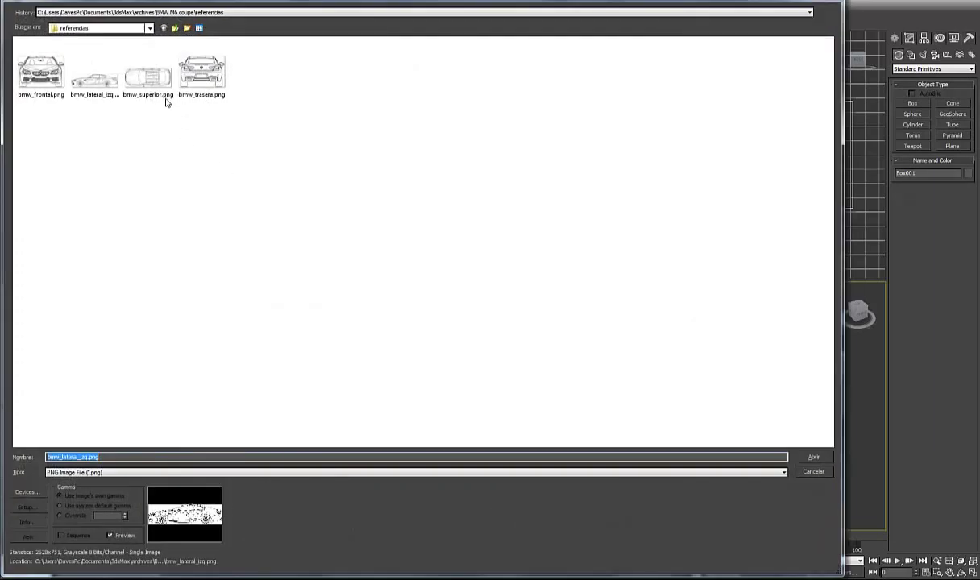
{"action": "double_click", "coordinate": [149, 84]}
Step: Load bmw_trasera.png as a Bitmap map in the fifth sample slot
{"action": "double_click", "coordinate": [274, 74]}
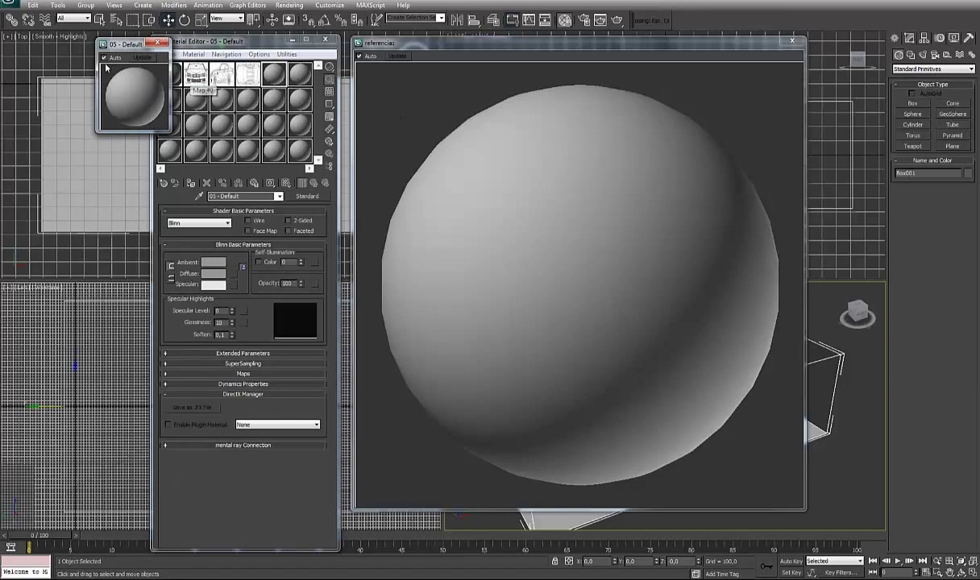
{"action": "left_click", "coordinate": [161, 42]}
{"action": "left_click", "coordinate": [163, 183]}
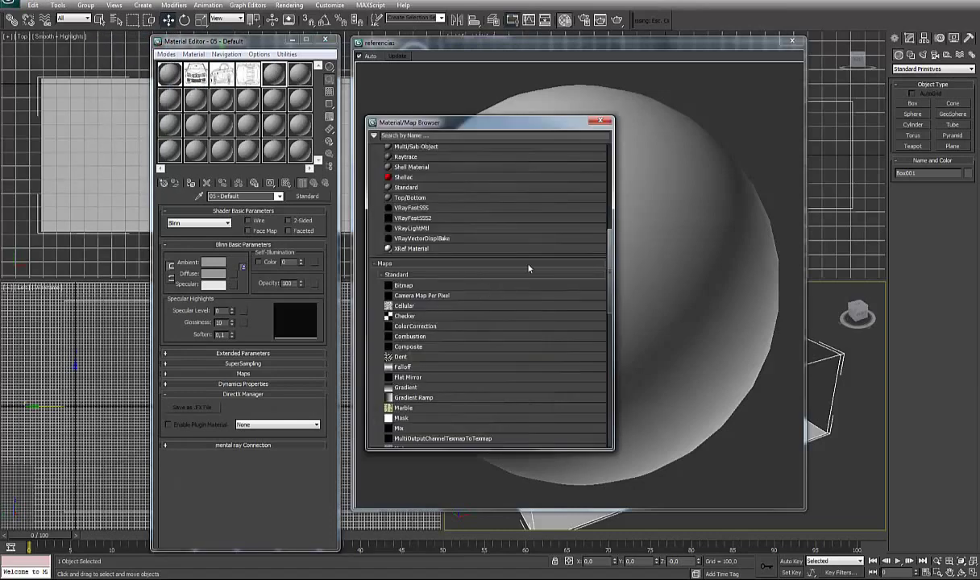
{"action": "double_click", "coordinate": [409, 288]}
{"action": "double_click", "coordinate": [203, 72]}
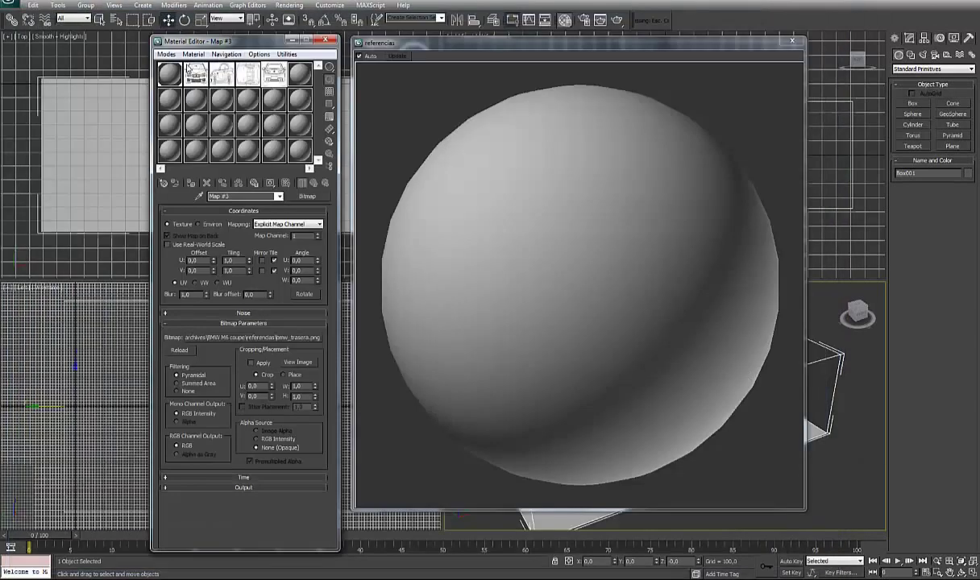
Step: Apply the front-view bitmap to the Diffuse channel of the referencias material's frontal sub-material, using the Copy method
{"action": "left_click", "coordinate": [164, 76]}
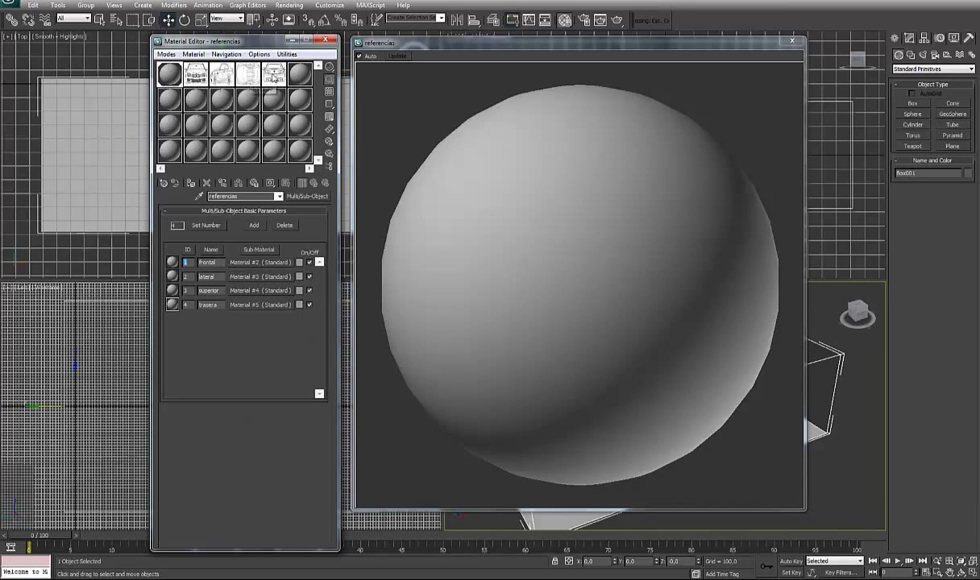
{"action": "left_click_drag", "start_coordinate": [196, 77], "coordinate": [246, 265]}
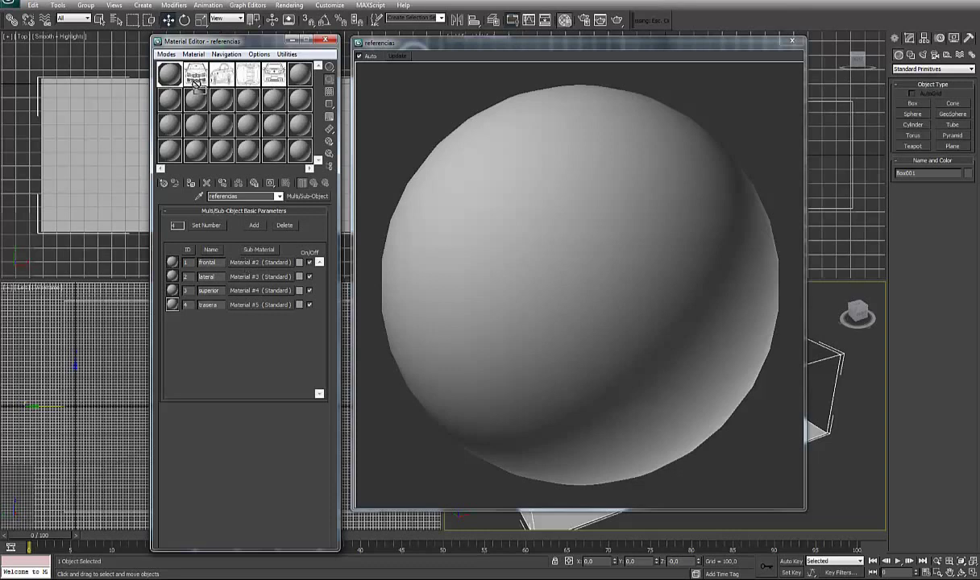
{"action": "left_click", "coordinate": [249, 267]}
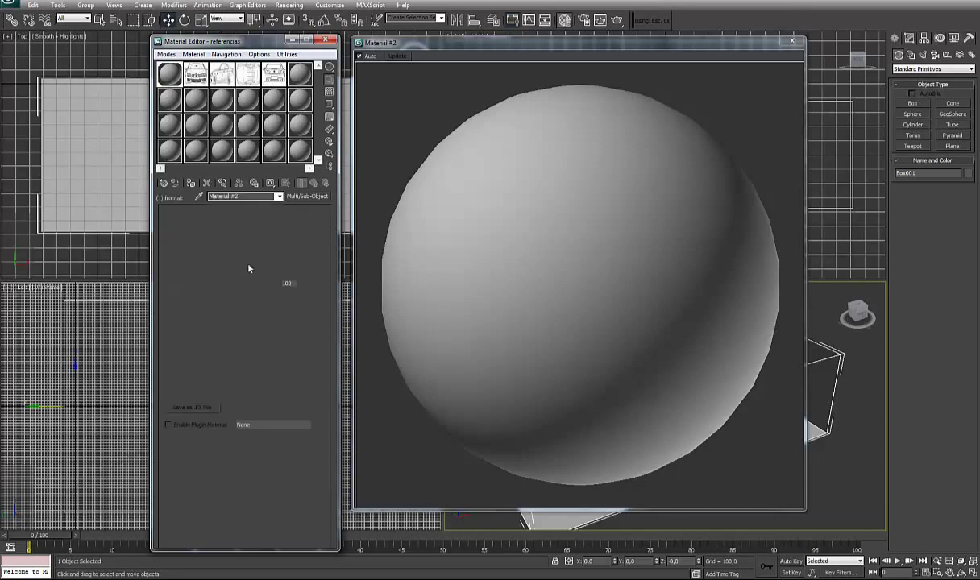
{"action": "left_click_drag", "start_coordinate": [196, 77], "coordinate": [171, 278]}
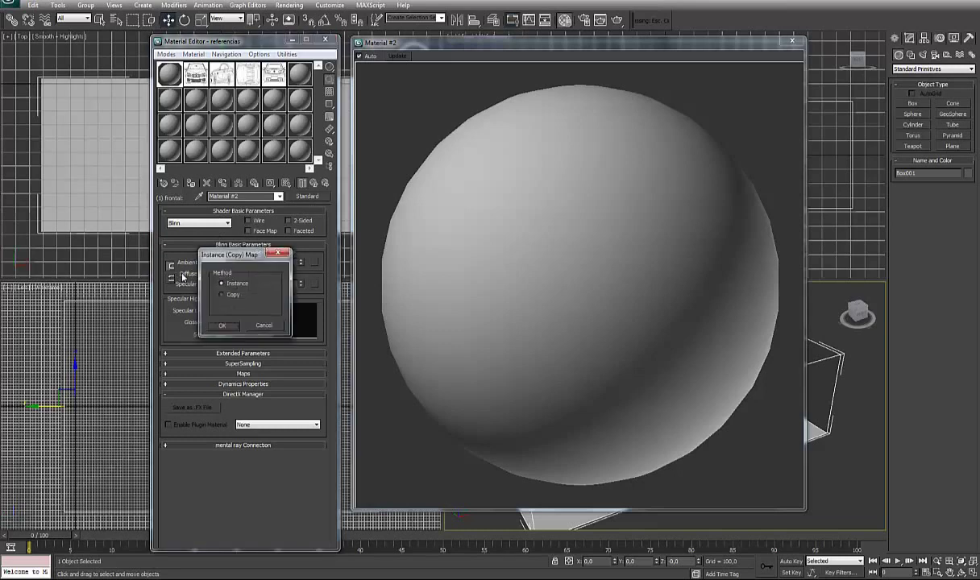
{"action": "left_click_drag", "start_coordinate": [246, 258], "coordinate": [230, 251]}
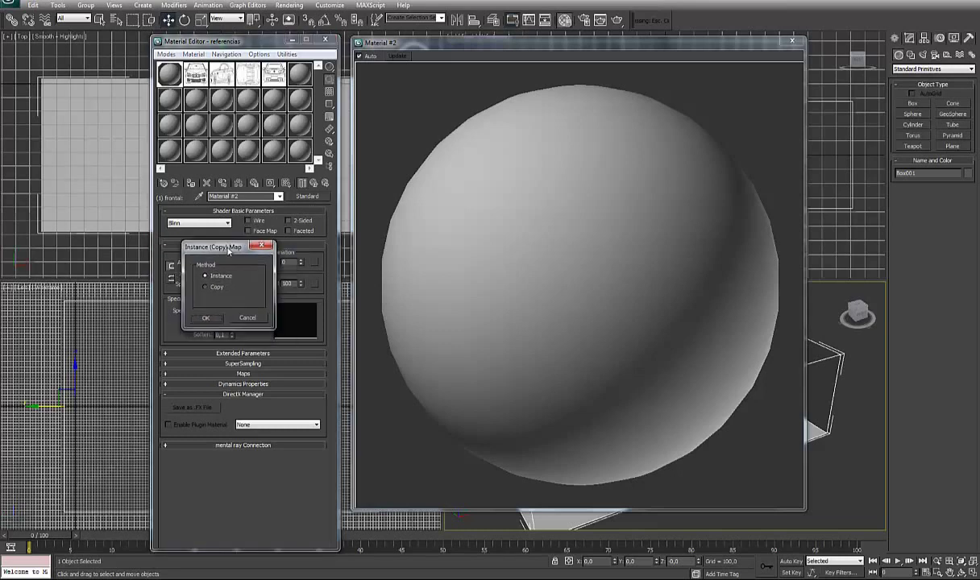
{"action": "left_click", "coordinate": [220, 276]}
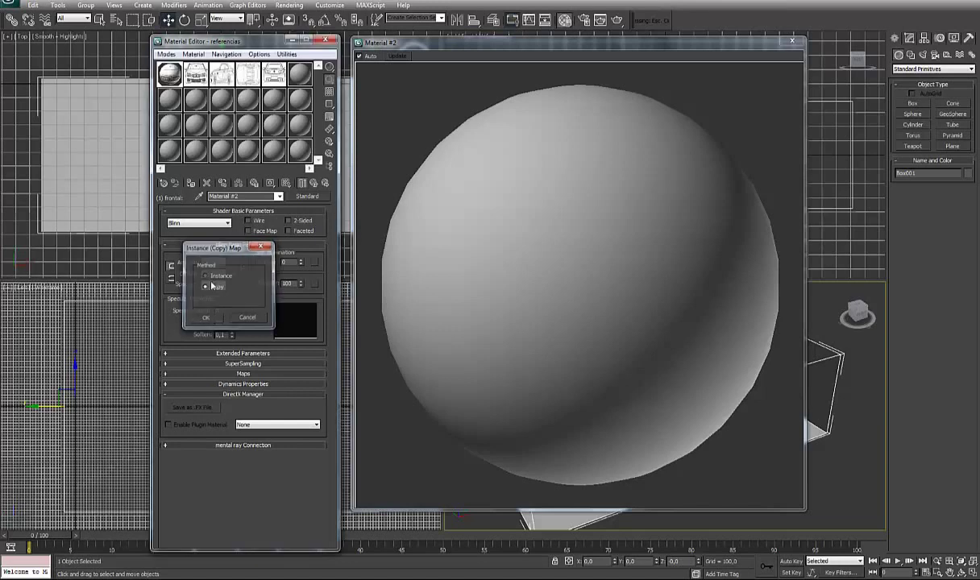
{"action": "left_click", "coordinate": [211, 318]}
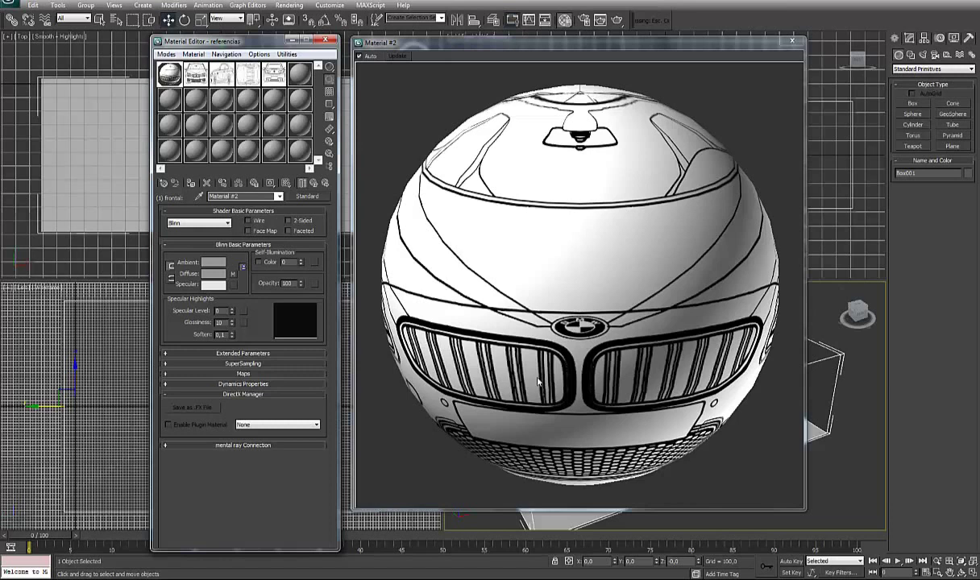
Step: Apply the side-view bitmap to the Diffuse channel of the lateral sub-material, using the Copy method
{"action": "left_click", "coordinate": [313, 183]}
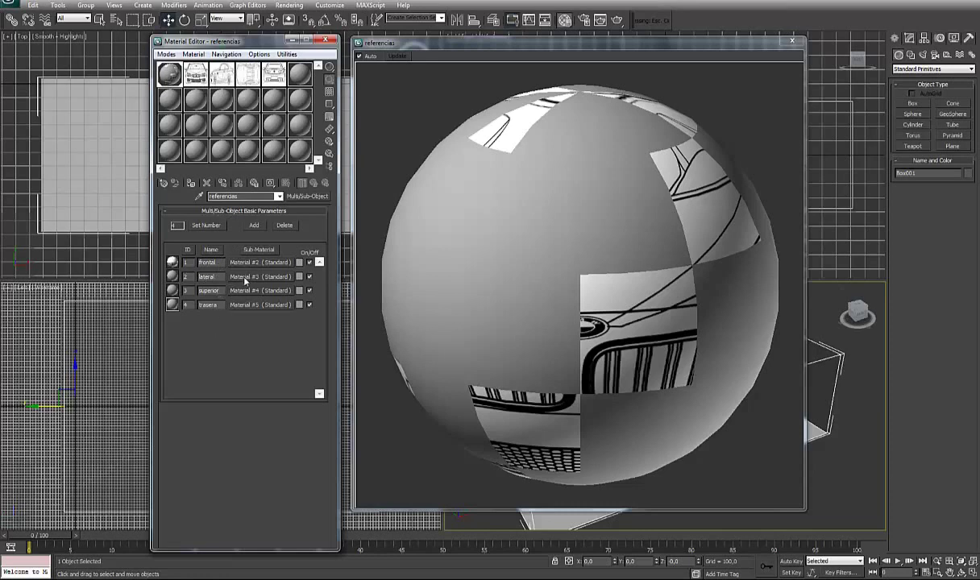
{"action": "left_click", "coordinate": [245, 277]}
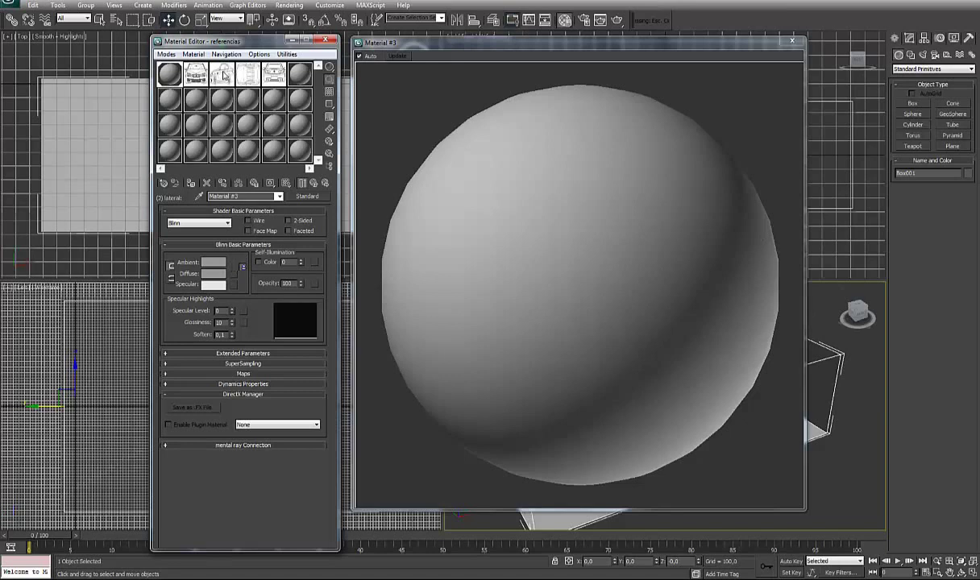
{"action": "left_click_drag", "start_coordinate": [238, 278], "coordinate": [233, 273]}
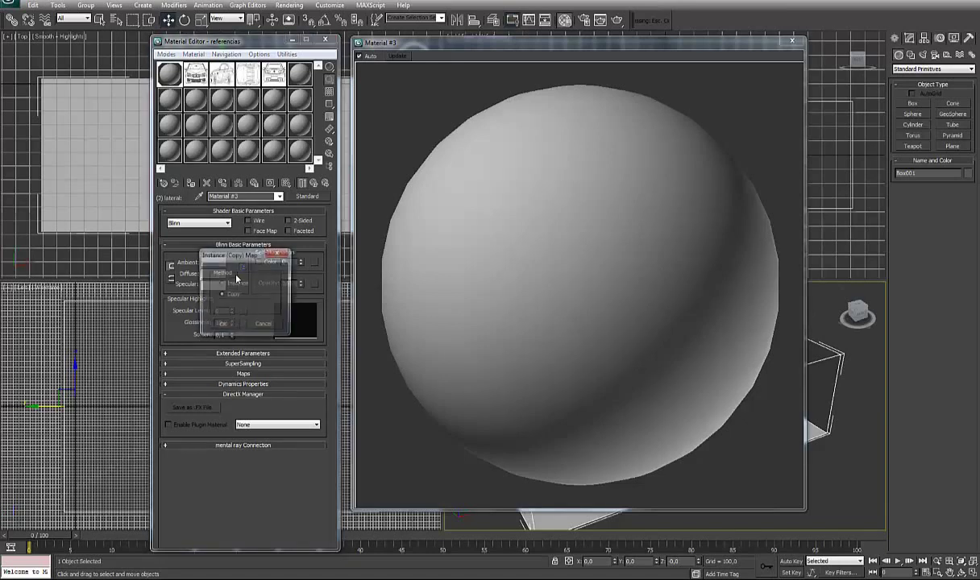
{"action": "left_click", "coordinate": [224, 321]}
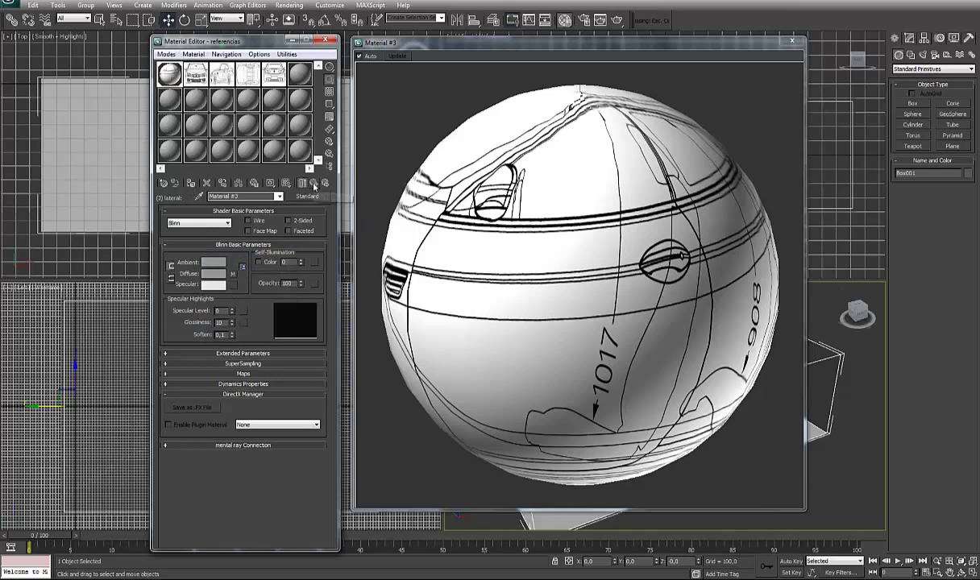
Step: Apply the top-view bitmap to the Diffuse channel of the superior sub-material, using the Copy method
{"action": "left_click", "coordinate": [300, 182]}
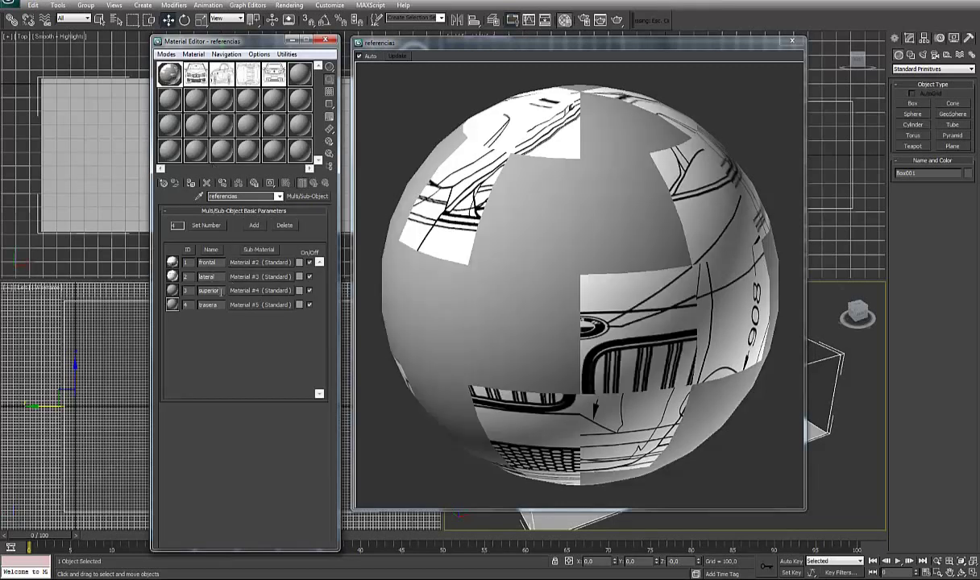
{"action": "left_click", "coordinate": [241, 290]}
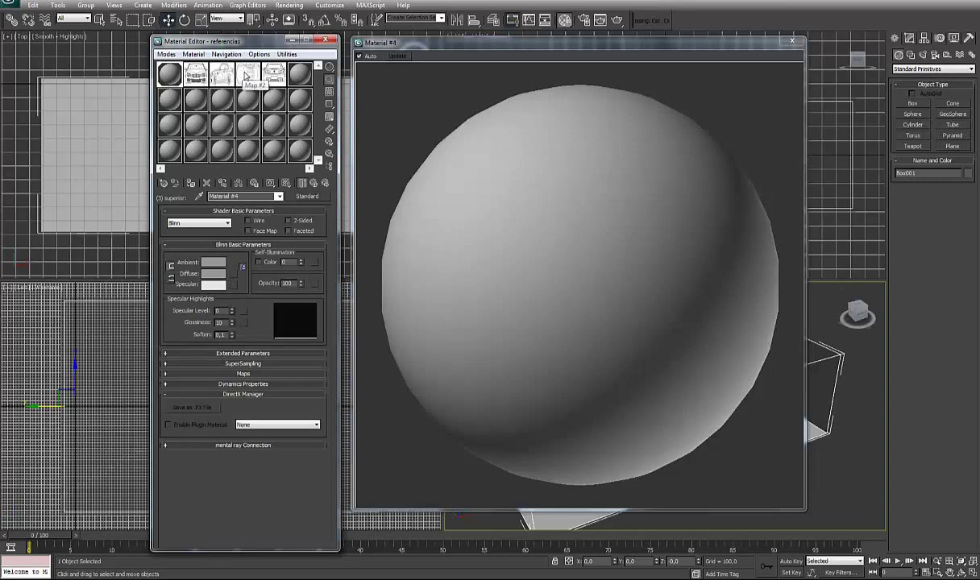
{"action": "left_click_drag", "start_coordinate": [246, 76], "coordinate": [233, 273]}
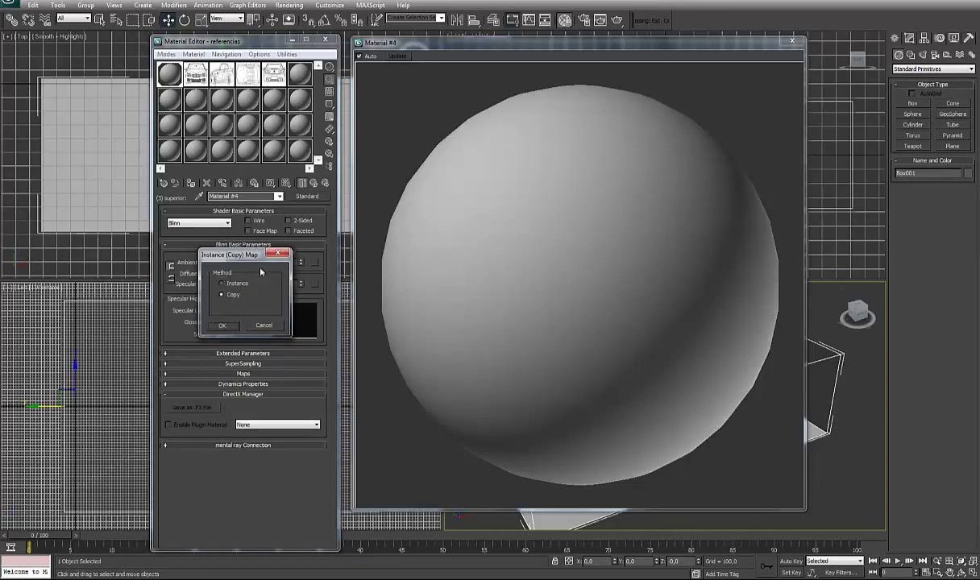
{"action": "left_click", "coordinate": [222, 327]}
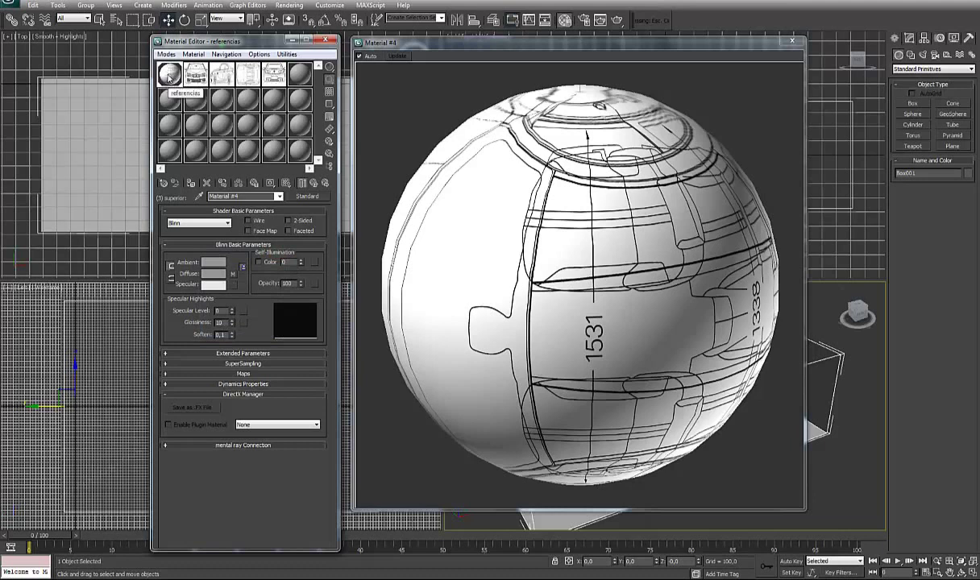
Step: Apply the rear-view bitmap to the Diffuse channel of the trasera sub-material, using the Copy method, and return to the referencias material
{"action": "left_click", "coordinate": [302, 183]}
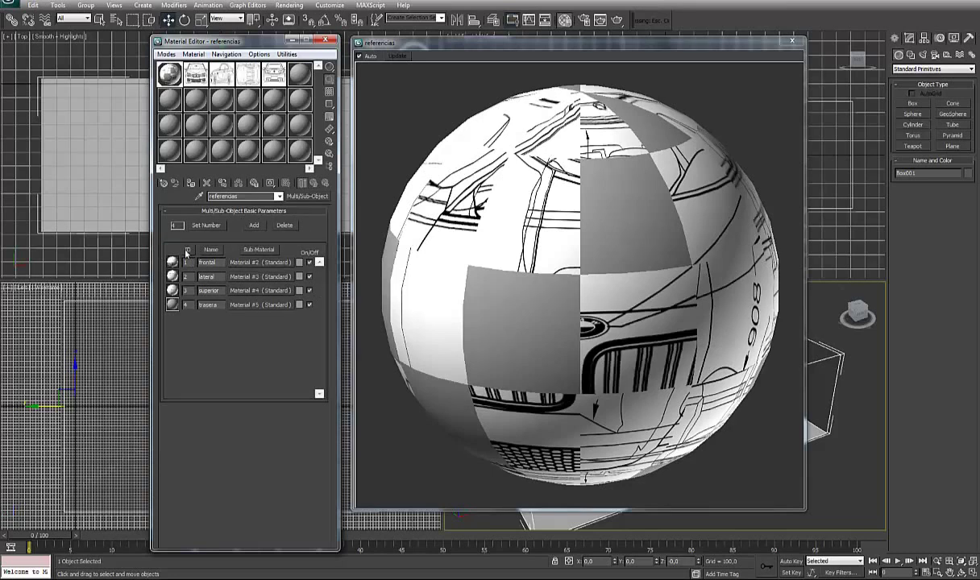
{"action": "left_click", "coordinate": [245, 305]}
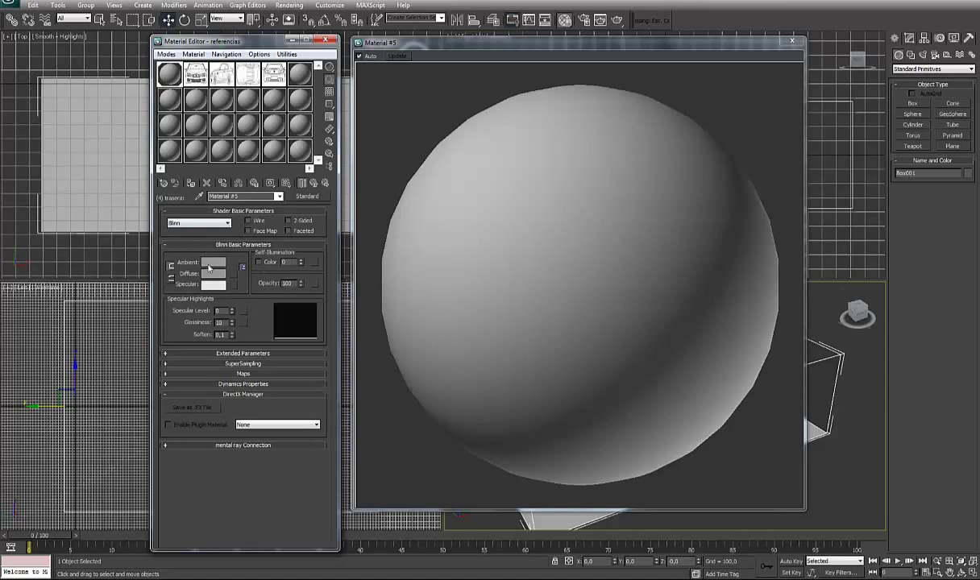
{"action": "left_click_drag", "start_coordinate": [238, 251], "coordinate": [231, 264]}
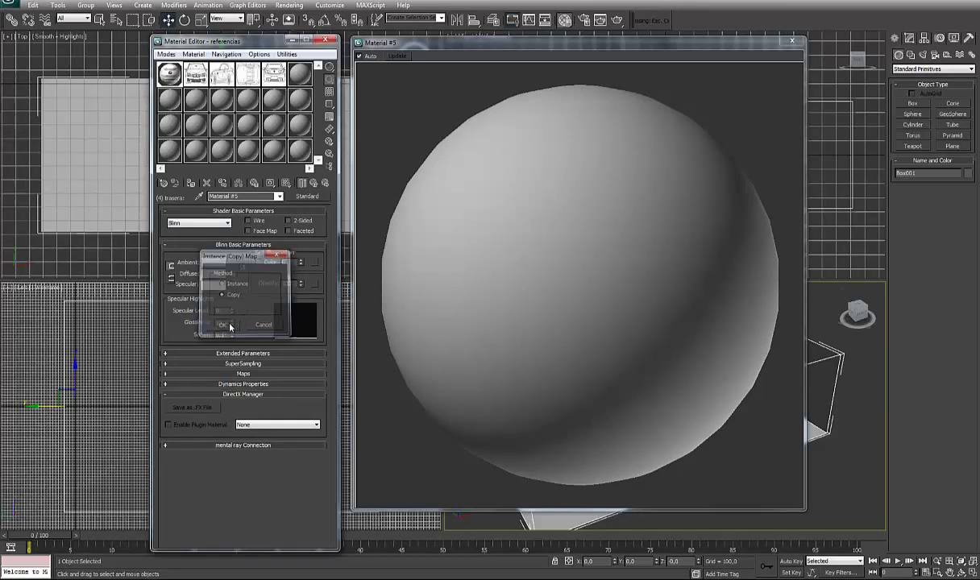
{"action": "left_click", "coordinate": [224, 324]}
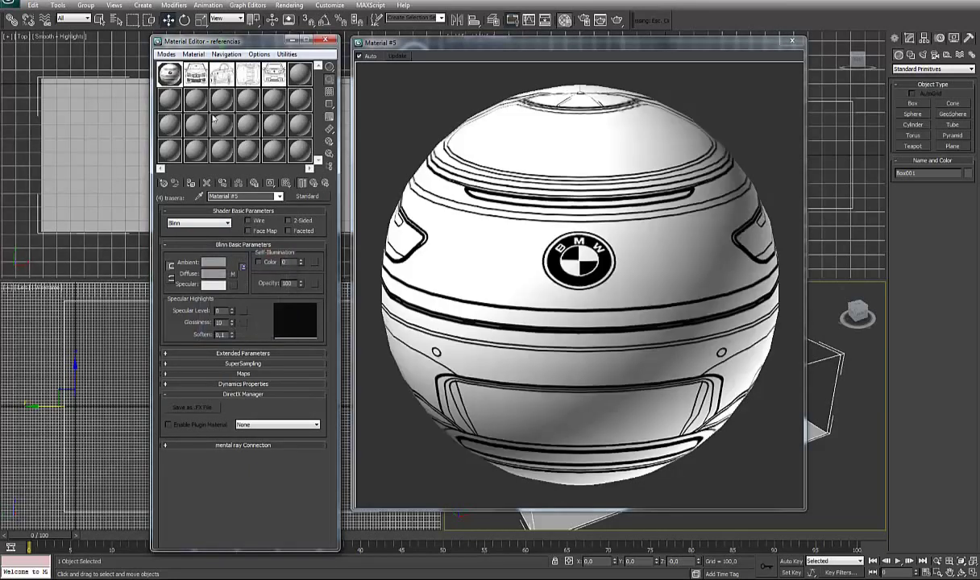
{"action": "left_click", "coordinate": [301, 182]}
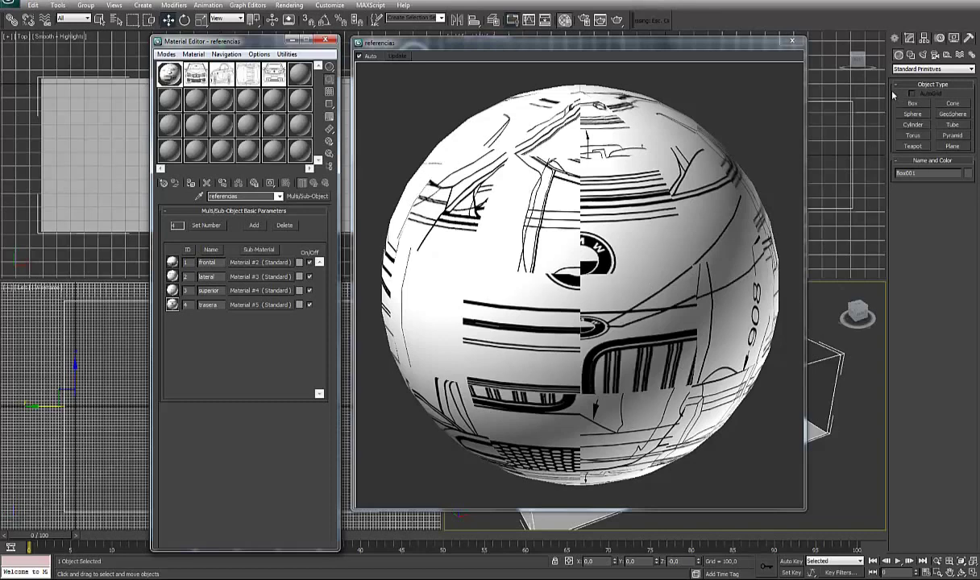
Step: Close the enlarged material preview and the Material/Map Browser, and assign the referencias material to the blueprint box
{"action": "left_click", "coordinate": [794, 42]}
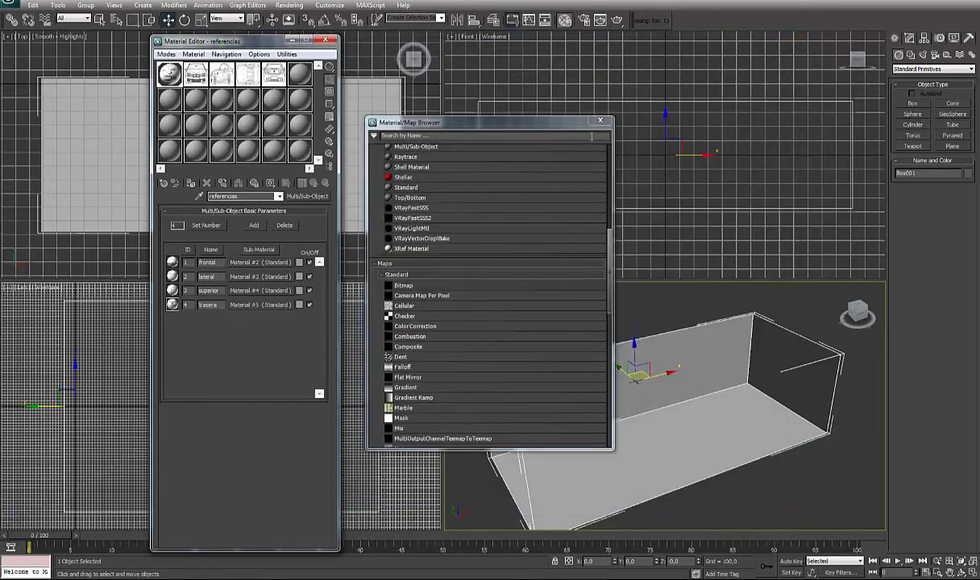
{"action": "left_click", "coordinate": [600, 123]}
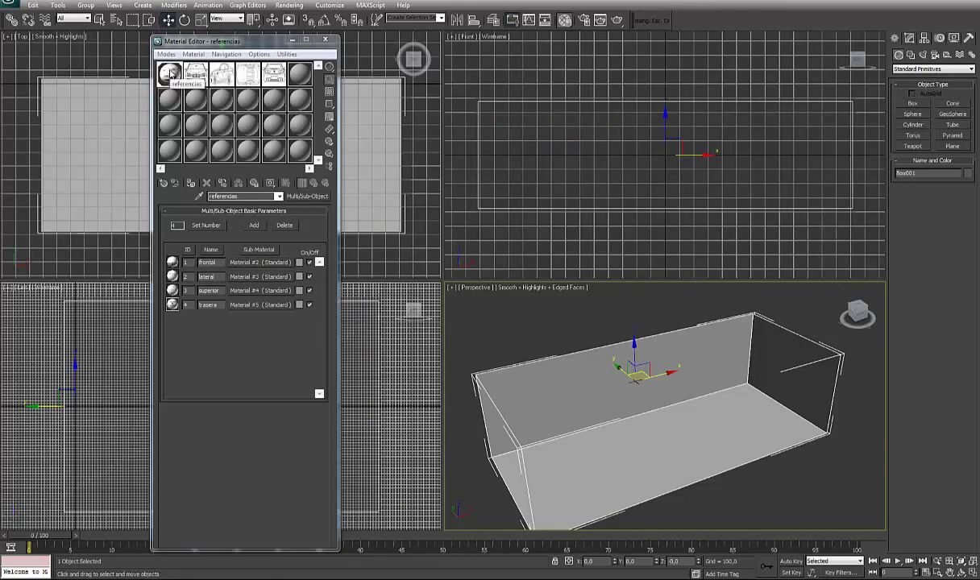
{"action": "left_click_drag", "start_coordinate": [170, 74], "coordinate": [674, 465]}
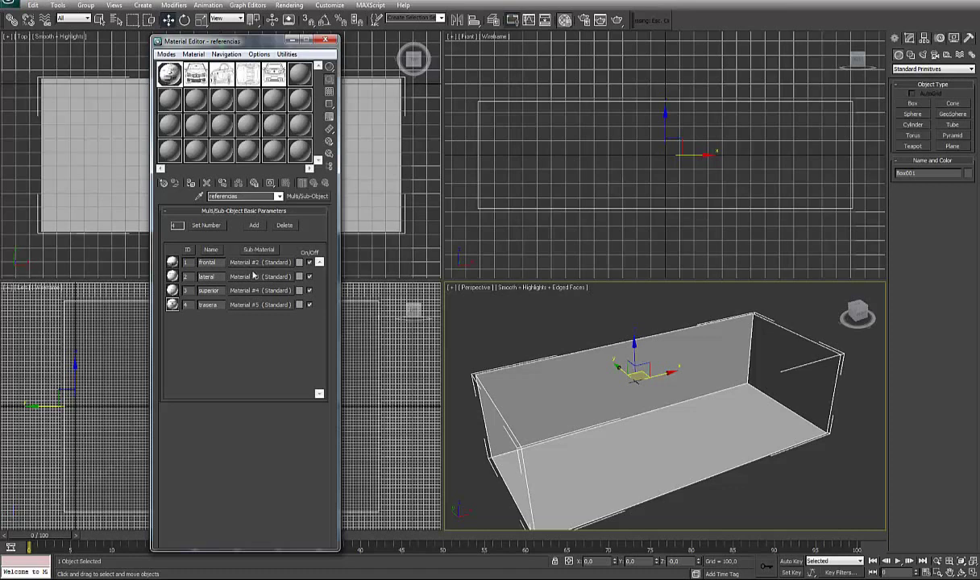
Step: Show the maps of the frontal and lateral sub-materials on the box in the viewport
{"action": "left_click", "coordinate": [259, 262]}
{"action": "left_click", "coordinate": [271, 182]}
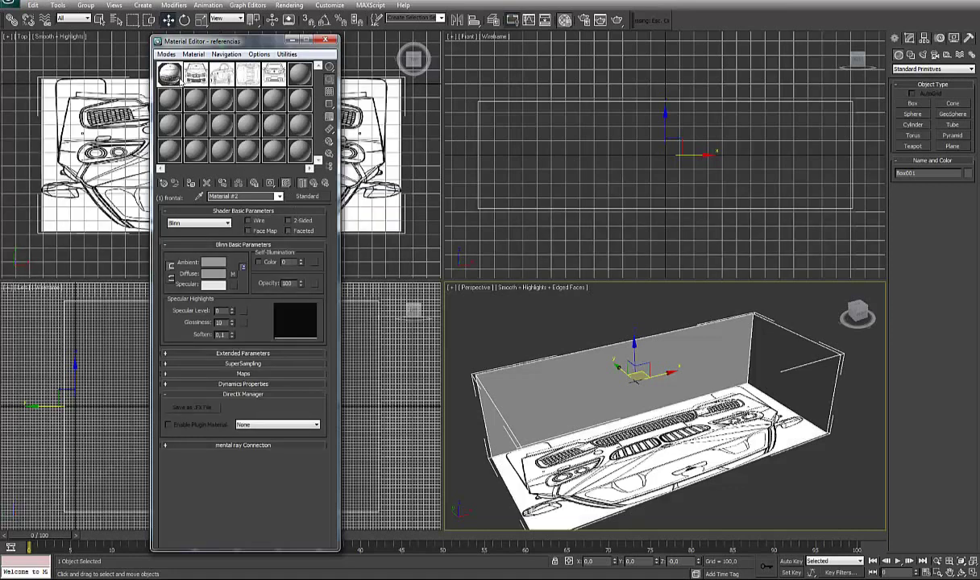
{"action": "left_click", "coordinate": [315, 184]}
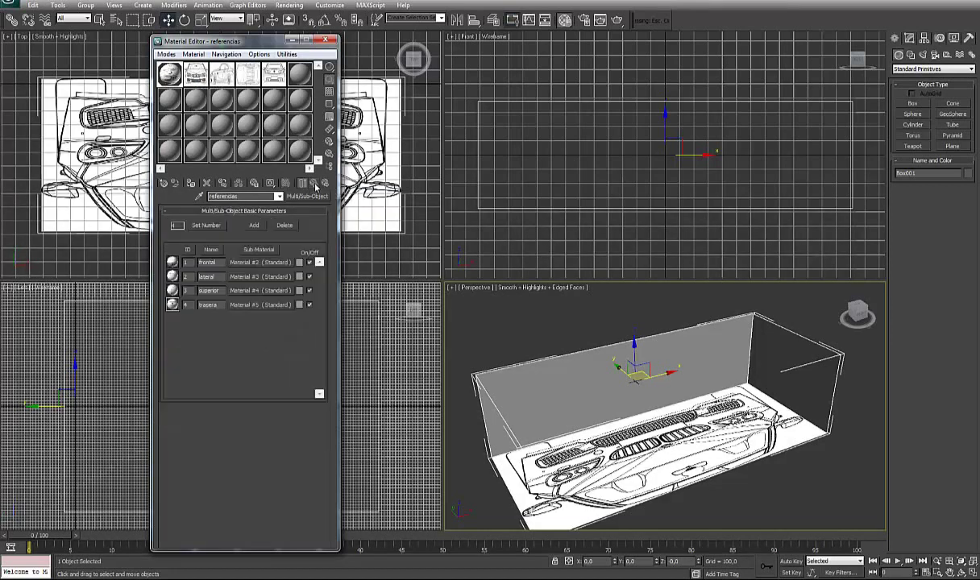
{"action": "left_click", "coordinate": [259, 277]}
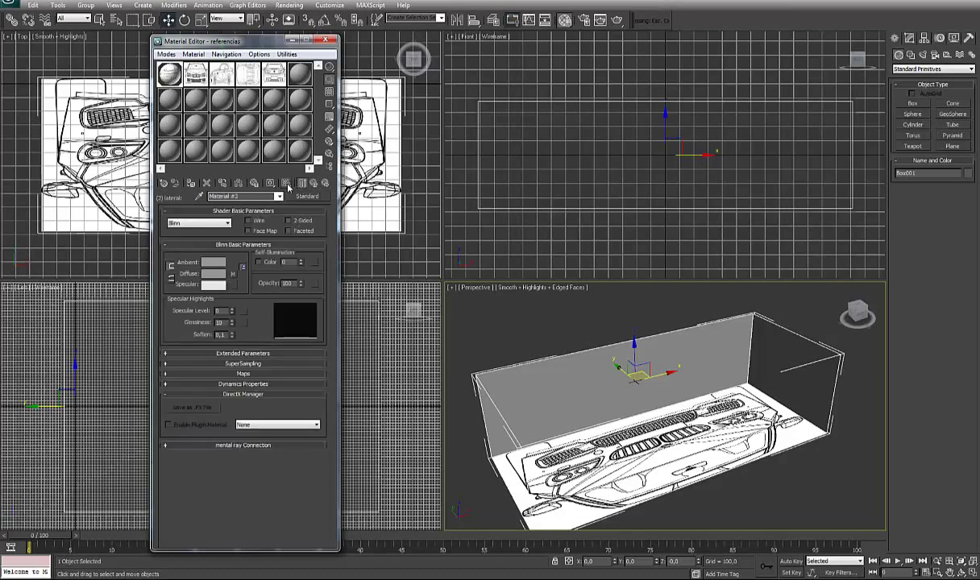
{"action": "left_click", "coordinate": [287, 184]}
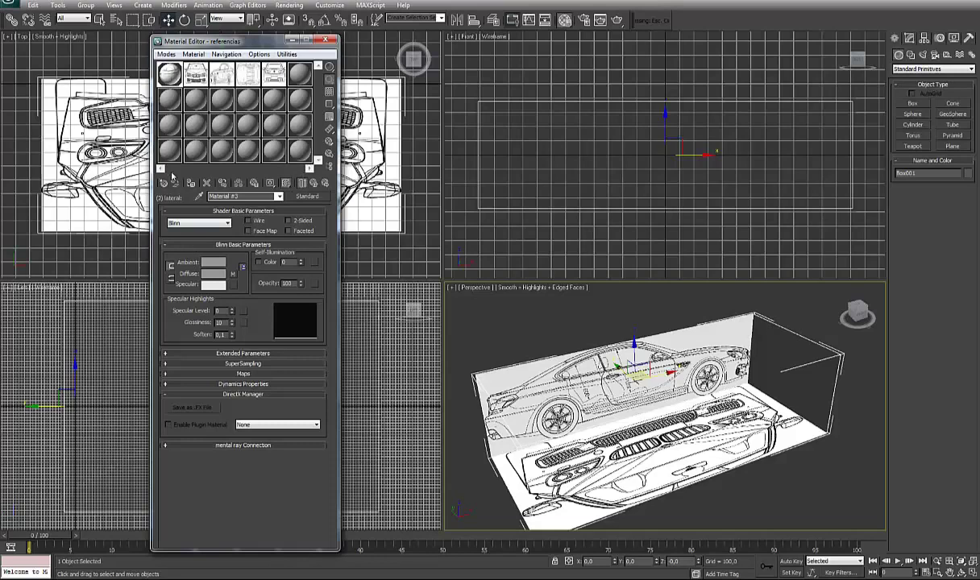
Step: Show the maps of the superior and trasera sub-materials on the box in the viewport
{"action": "left_click", "coordinate": [313, 184]}
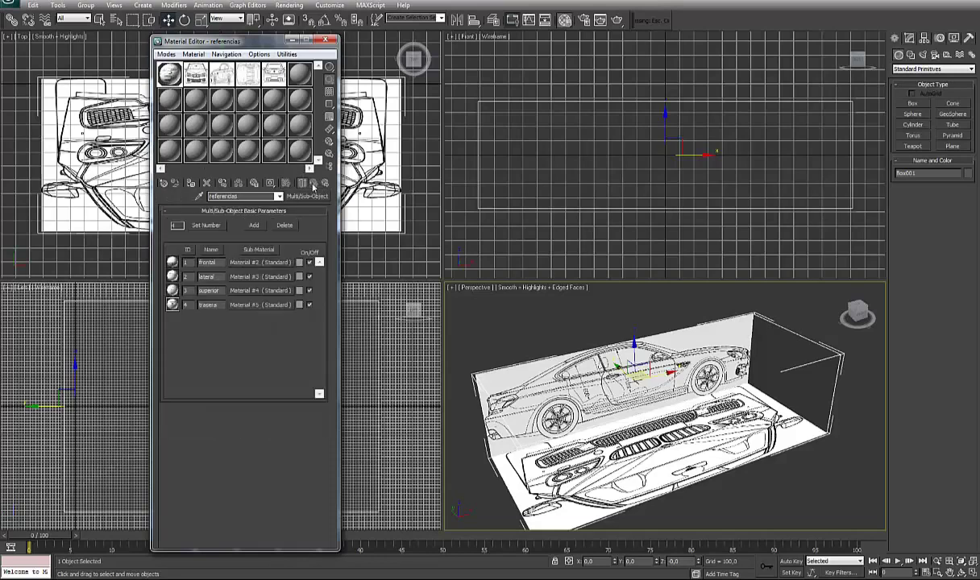
{"action": "left_click", "coordinate": [260, 290]}
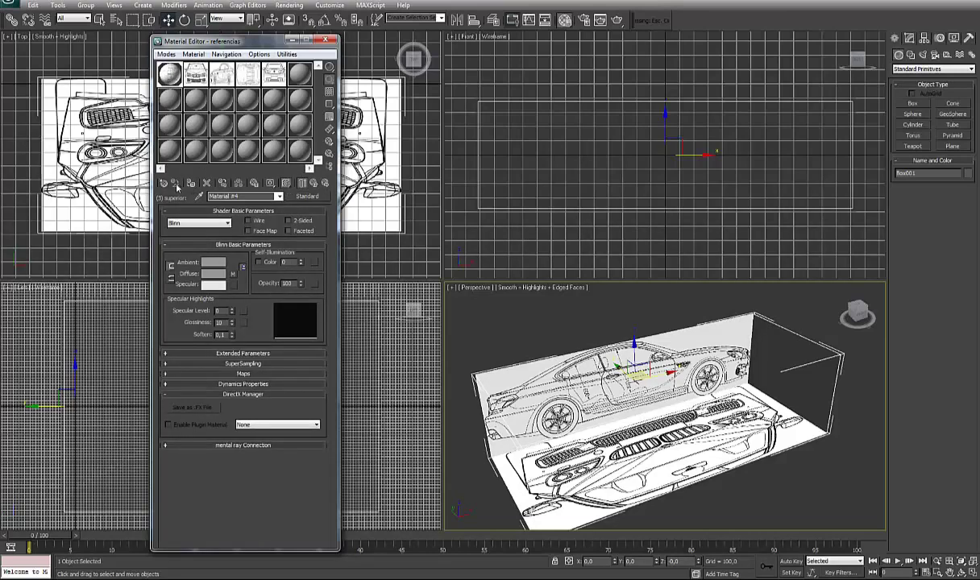
{"action": "left_click", "coordinate": [314, 183]}
{"action": "left_click", "coordinate": [260, 304]}
{"action": "left_click", "coordinate": [284, 183]}
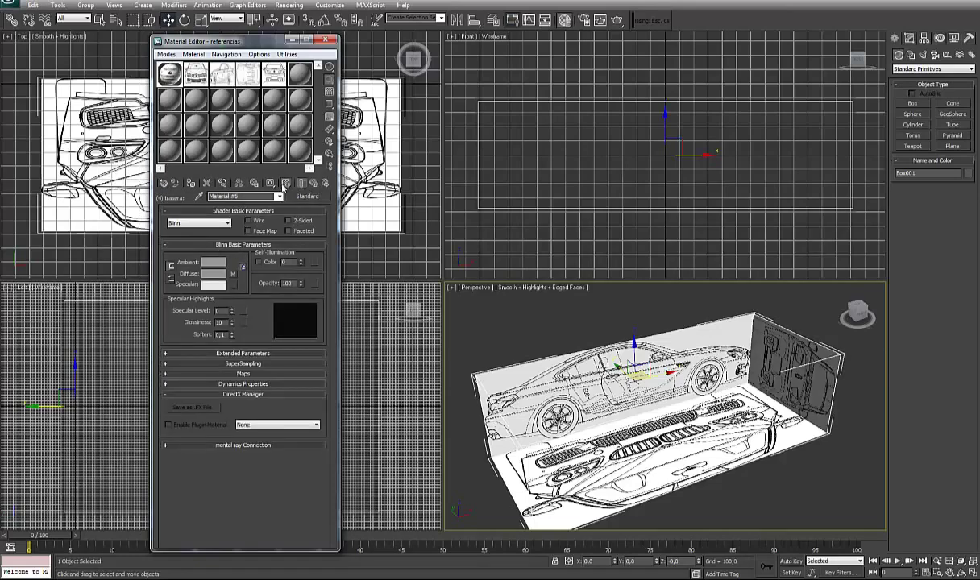
Step: Close the Material Editor, maximize the Perspective viewport and examine how the blueprints fall on the box faces
{"action": "left_click", "coordinate": [325, 41]}
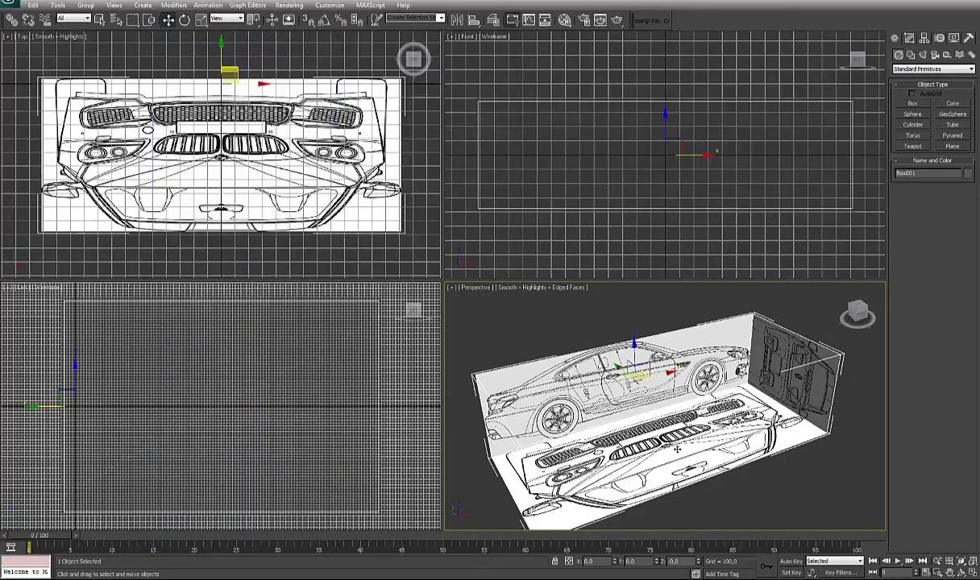
{"action": "middle_click_drag", "start_coordinate": [664, 415], "coordinate": [694, 425], "text": "alt"}
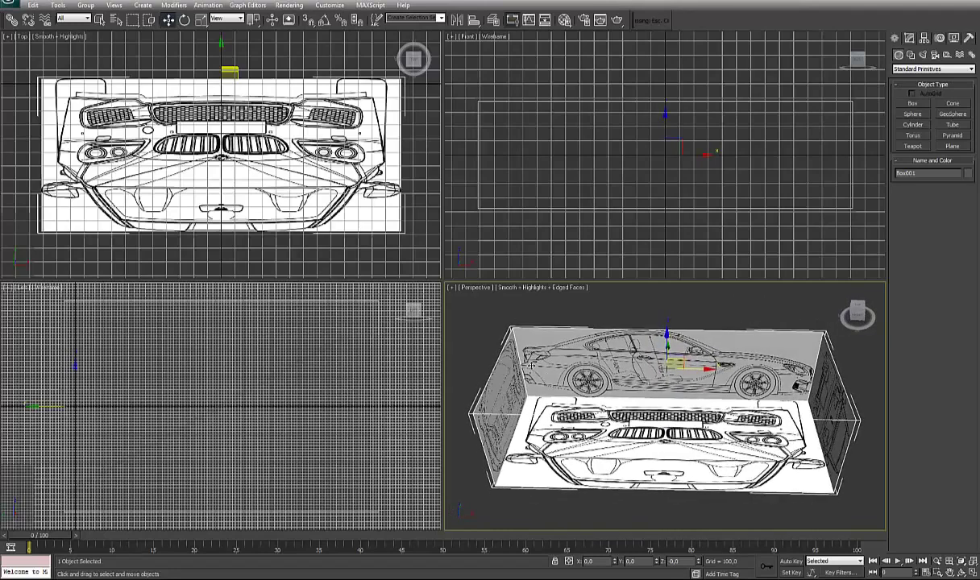
{"action": "middle_click_drag", "start_coordinate": [579, 386], "coordinate": [588, 387], "text": "alt"}
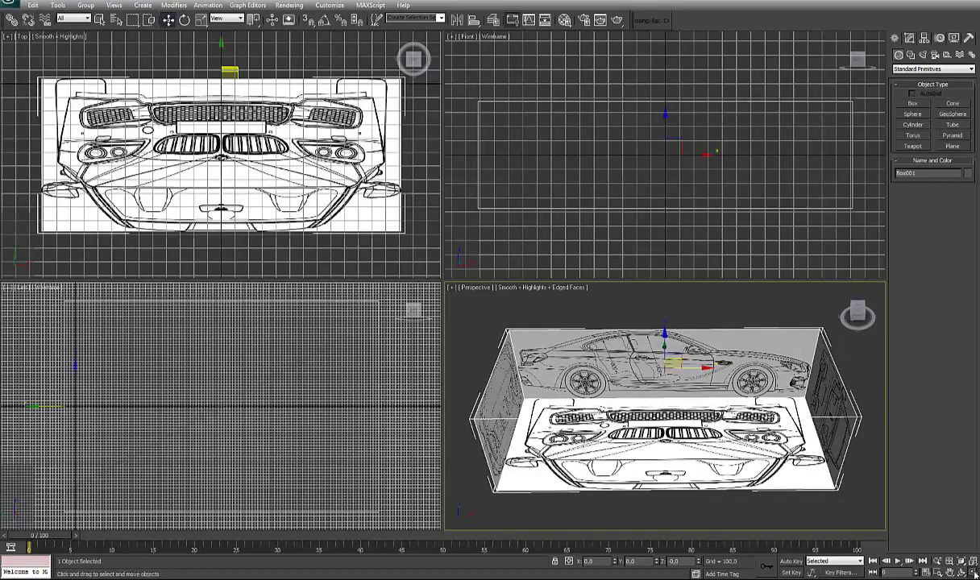
{"action": "key", "text": "alt+w"}
{"action": "middle_click_drag", "start_coordinate": [533, 342], "coordinate": [738, 457], "text": "alt"}
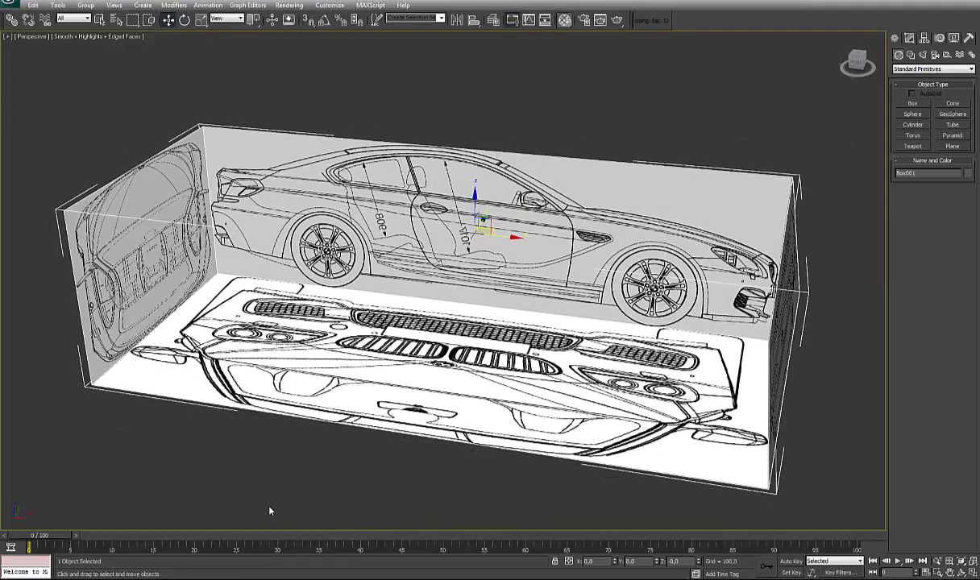
Step: Reopen the Material Editor at the top level of the referencias material and place it clear of the blueprint box
{"action": "key", "text": "m"}
{"action": "left_click_drag", "start_coordinate": [261, 45], "coordinate": [202, 49]}
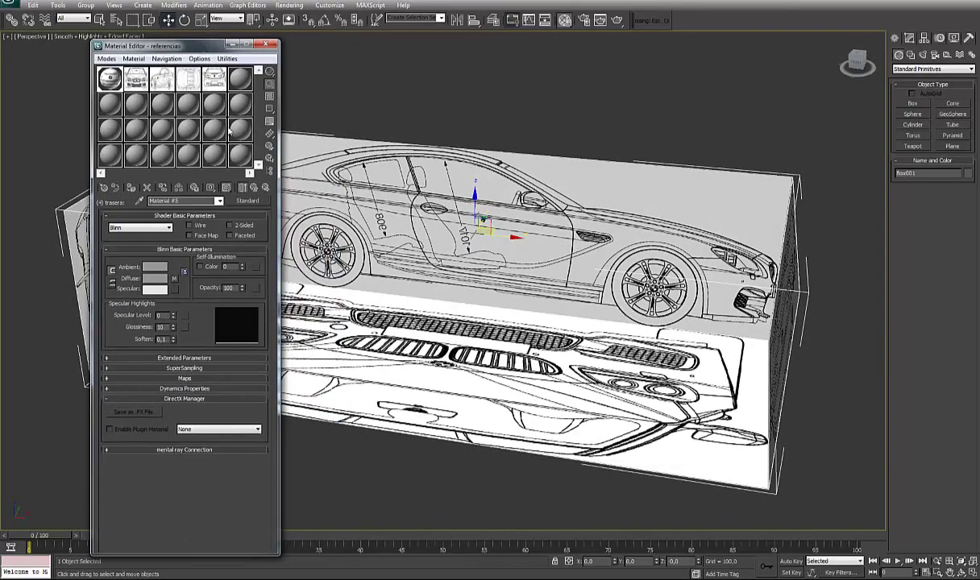
{"action": "left_click", "coordinate": [252, 188]}
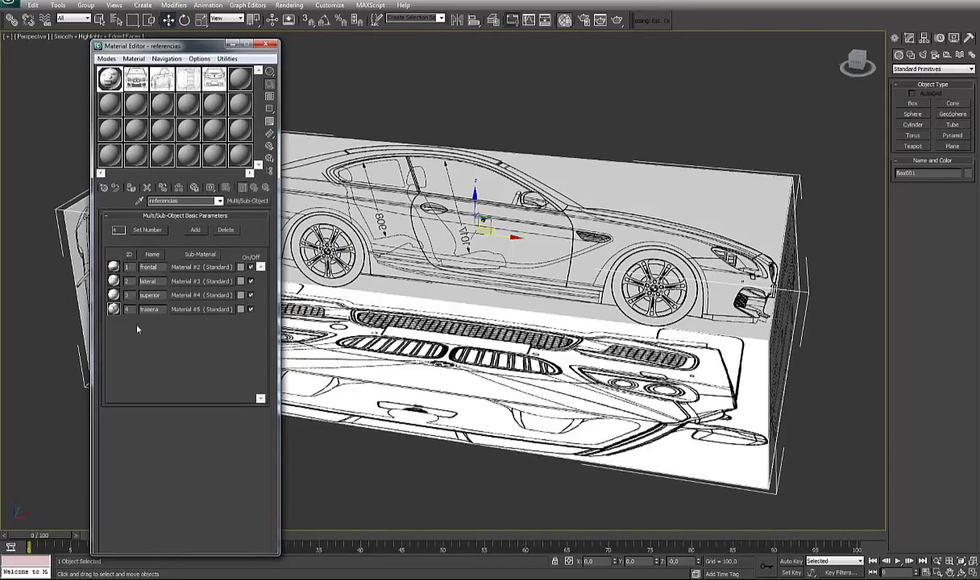
{"action": "left_click_drag", "start_coordinate": [187, 46], "coordinate": [105, 56]}
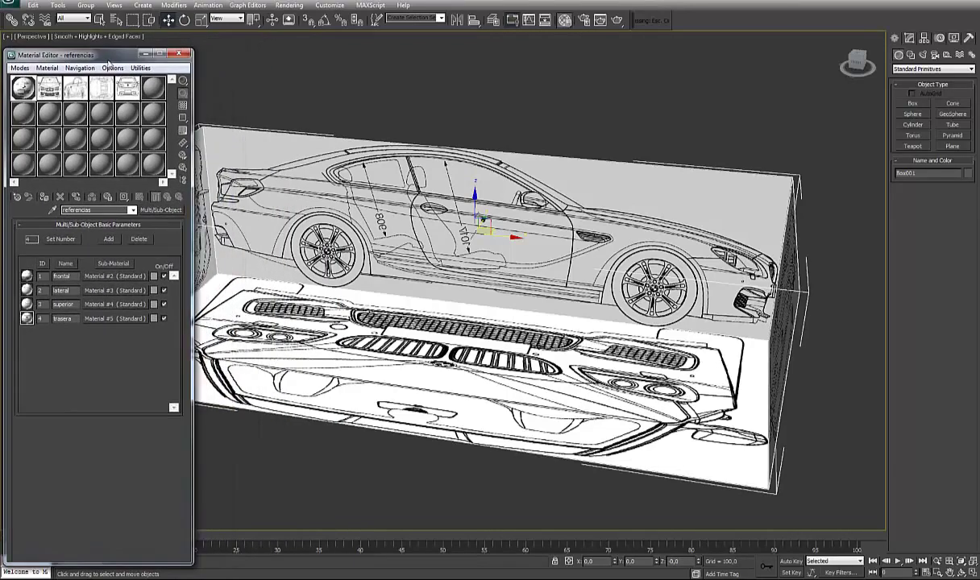
{"action": "scroll", "coordinate": [451, 282], "scroll_direction": "down", "scroll_amount": 5}
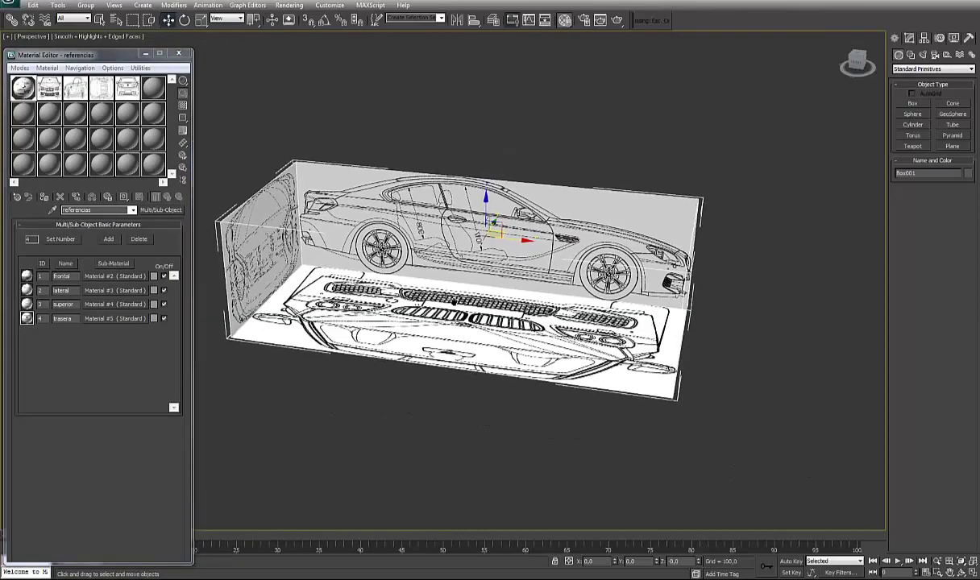
{"action": "middle_click_drag", "start_coordinate": [451, 282], "coordinate": [484, 284], "text": "alt"}
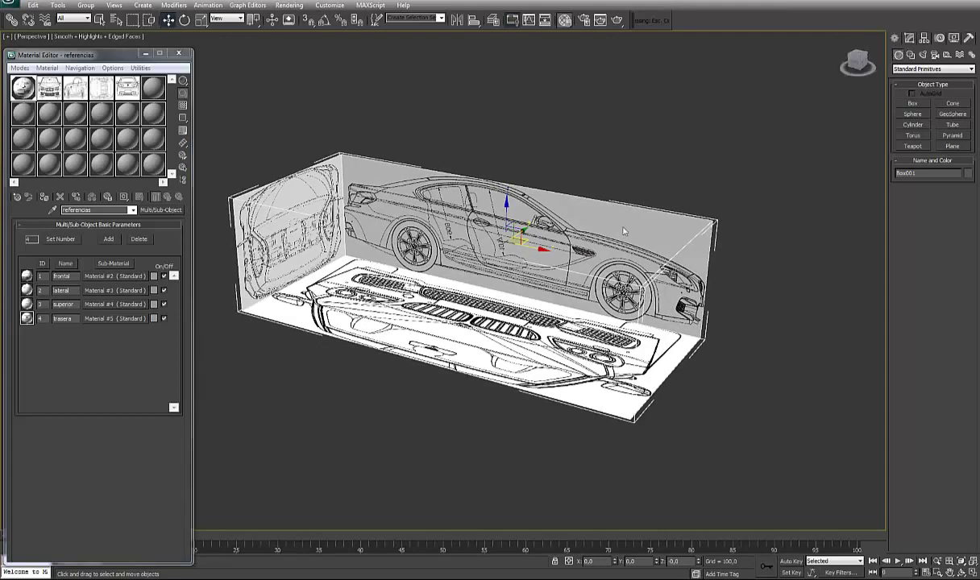
Step: Select the box's end-wall polygon behind the car's tail and widen the command panel to reach its material ID settings
{"action": "left_click", "coordinate": [909, 39]}
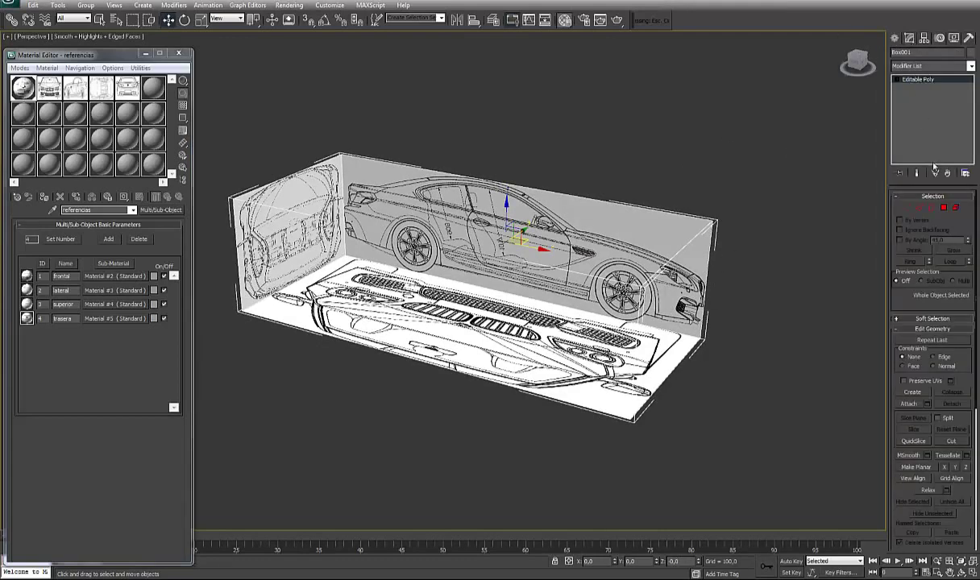
{"action": "left_click", "coordinate": [944, 208]}
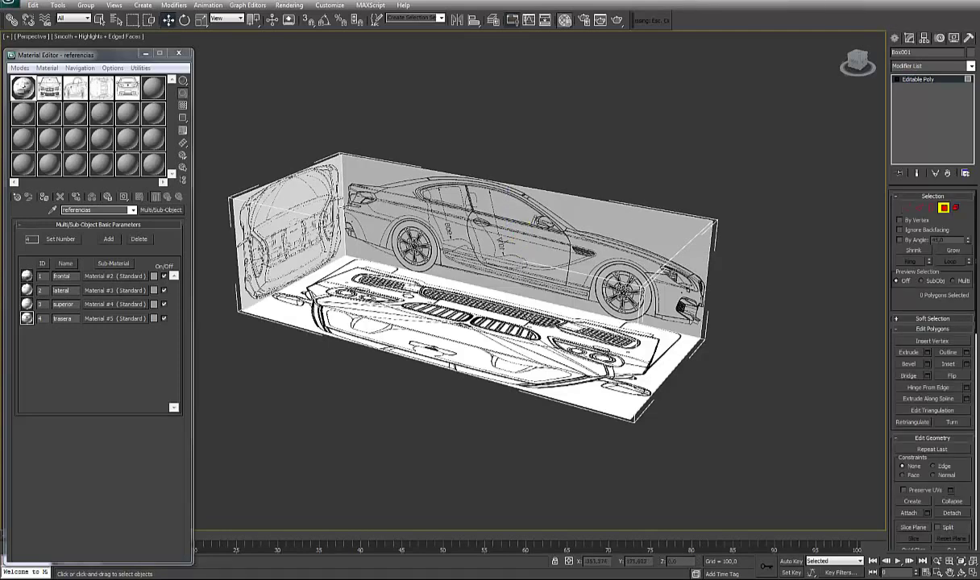
{"action": "left_click", "coordinate": [299, 235]}
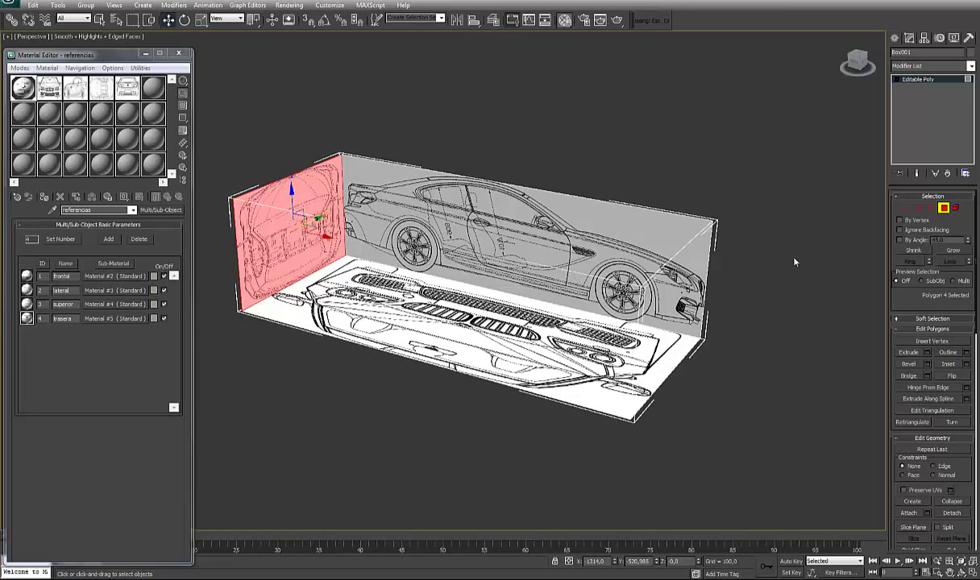
{"action": "left_click_drag", "start_coordinate": [884, 298], "coordinate": [806, 284]}
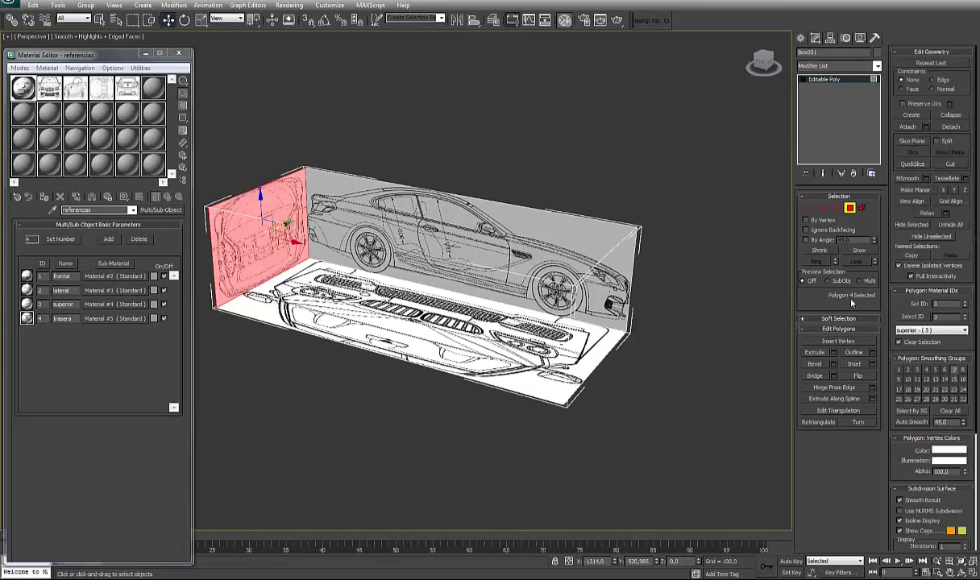